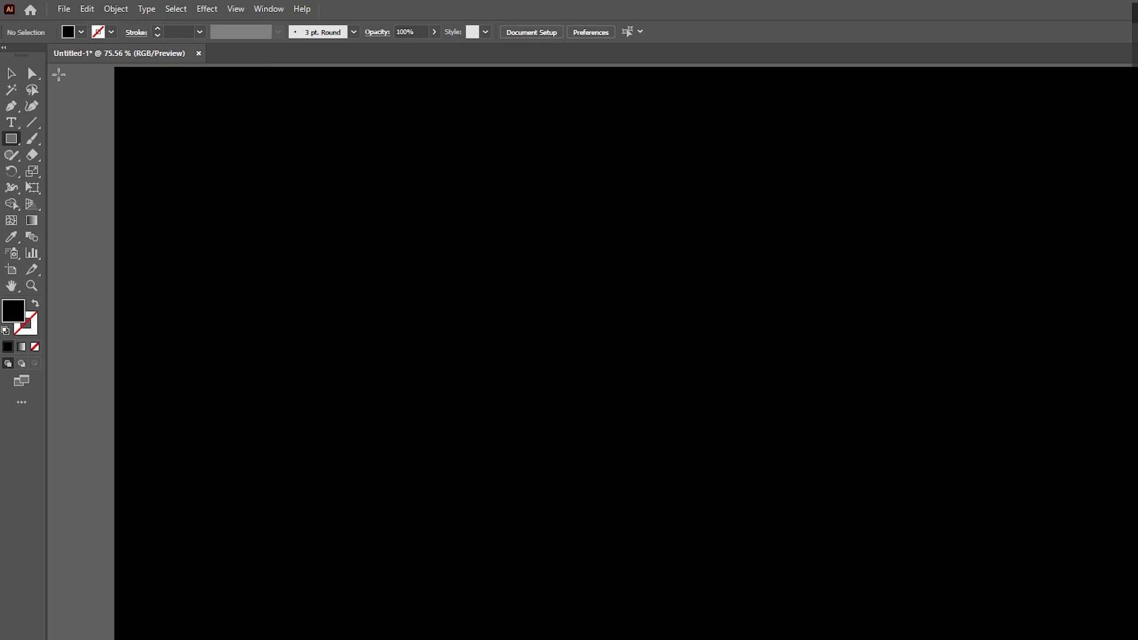
Draw a vertical straight line about 646 px long with a white 1 pt stroke and no fill
{"action": "left_click", "coordinate": [29, 124]}
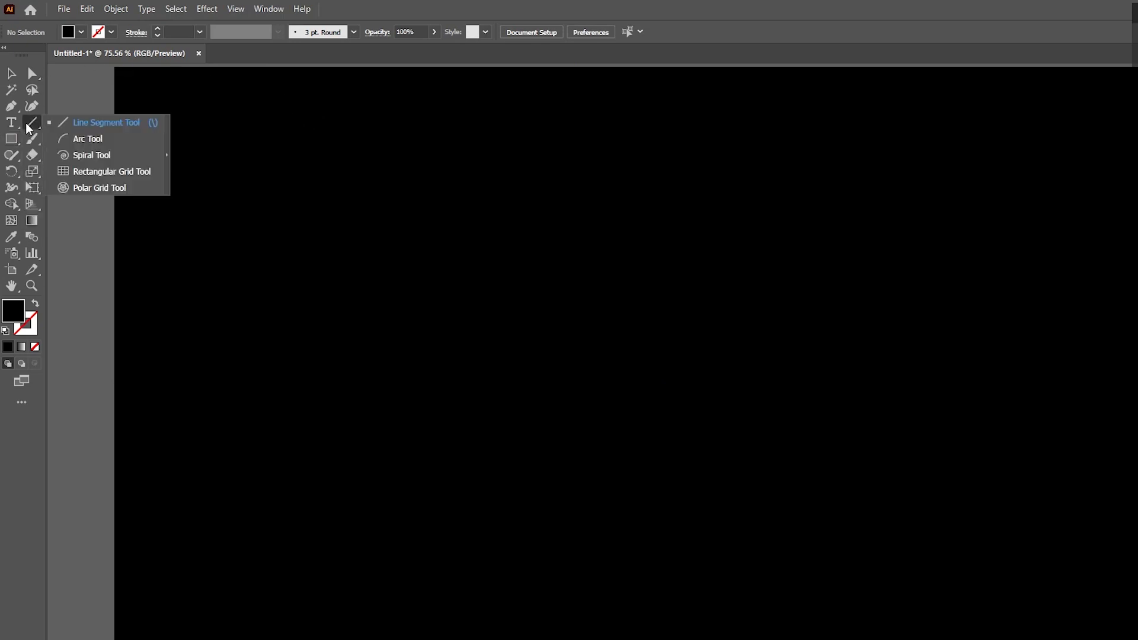
{"action": "double_click", "coordinate": [16, 314]}
{"action": "left_click_drag", "start_coordinate": [367, 209], "coordinate": [317, 170]}
{"action": "left_click", "coordinate": [647, 168]}
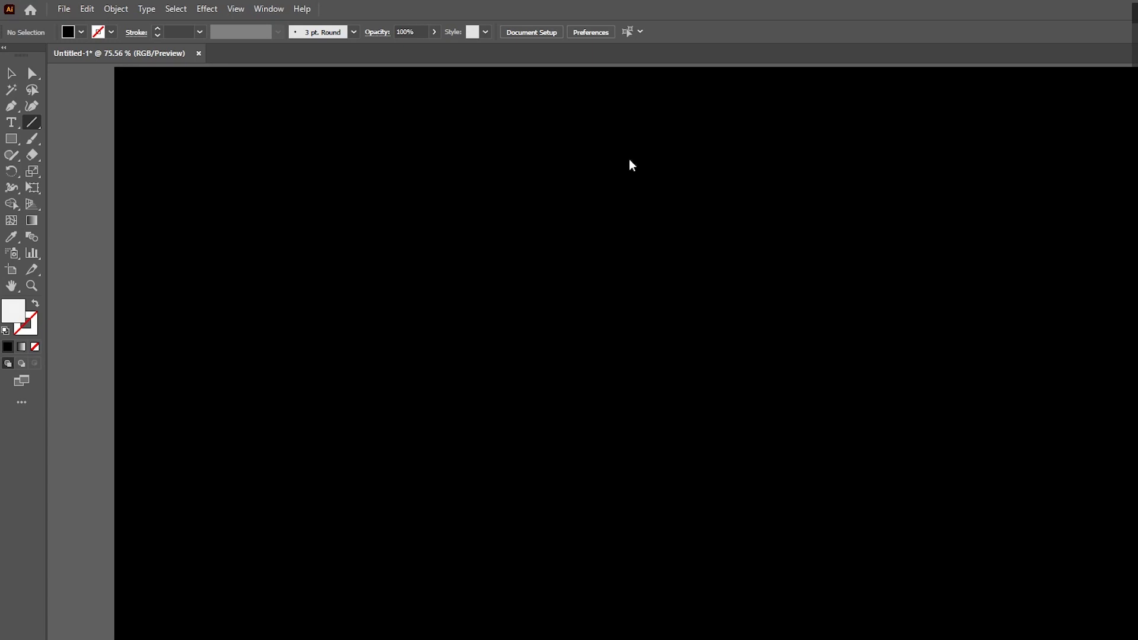
{"action": "left_click", "coordinate": [36, 307]}
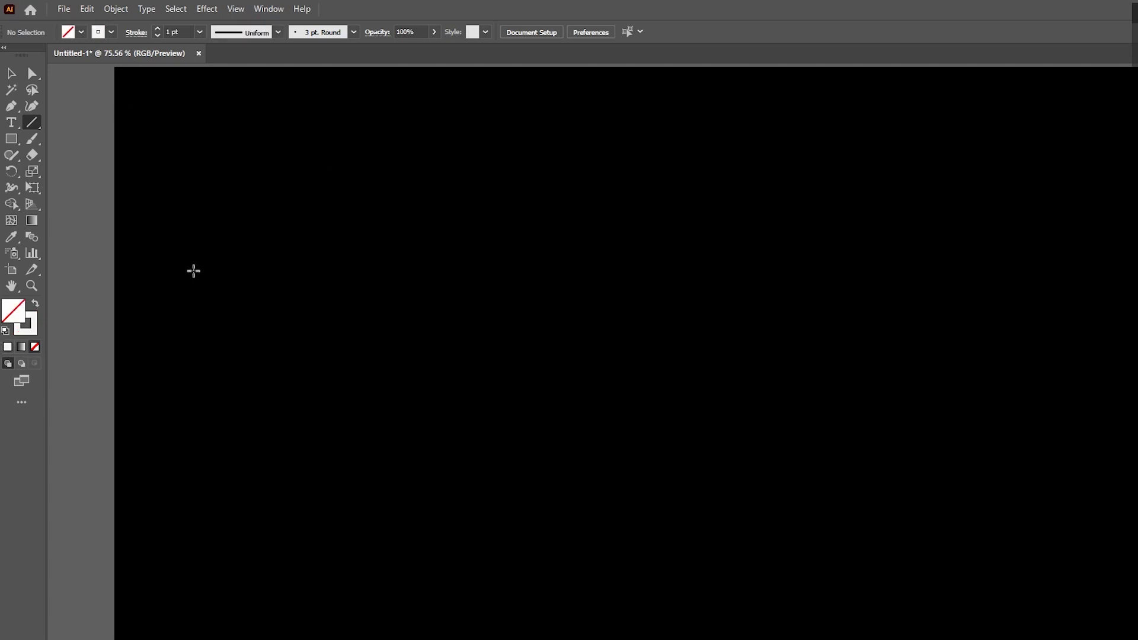
{"action": "mouse_move", "coordinate": [410, 147]}
{"action": "left_mouse_down"}
{"action": "mouse_move", "coordinate": [485, 461]}
{"action": "mouse_move", "coordinate": [463, 531]}
{"action": "left_mouse_up"}
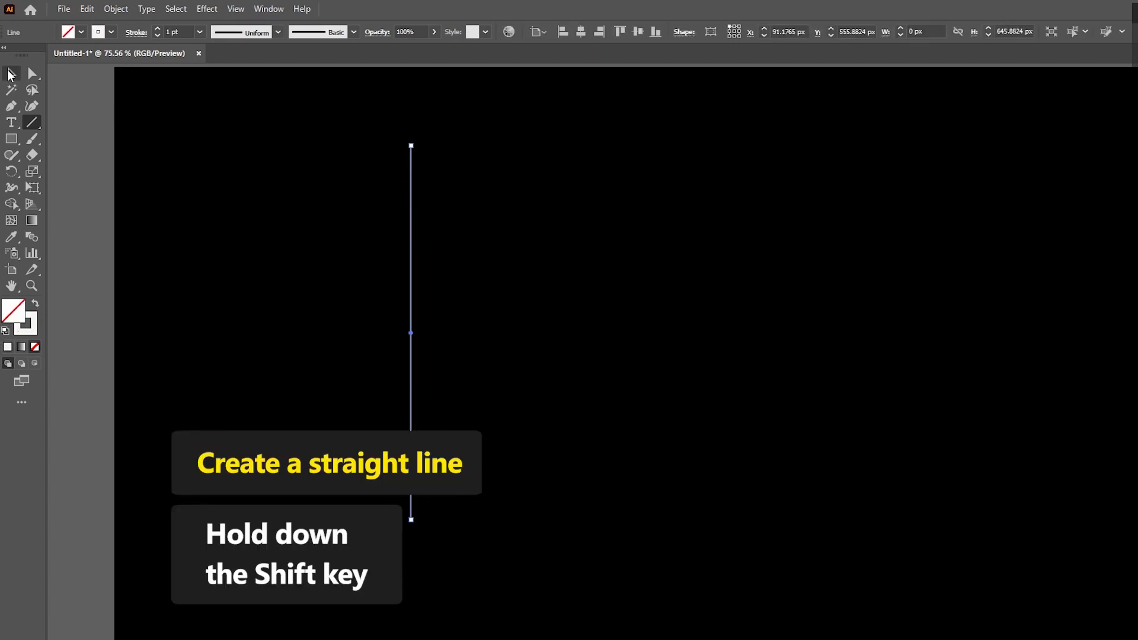
Duplicate the vertical line sideways seven times at equal spacing, making eight parallel lines about 165 px wide overall
{"action": "left_click", "coordinate": [10, 74]}
{"action": "left_click_drag", "start_coordinate": [414, 242], "coordinate": [427, 240]}
{"action": "key", "text": "ctrl+d"}
{"action": "key", "text": "ctrl+d"}
{"action": "key", "text": "ctrl+d"}
{"action": "key", "text": "ctrl+d"}
{"action": "key", "text": "ctrl+d"}
{"action": "key", "text": "ctrl+d"}
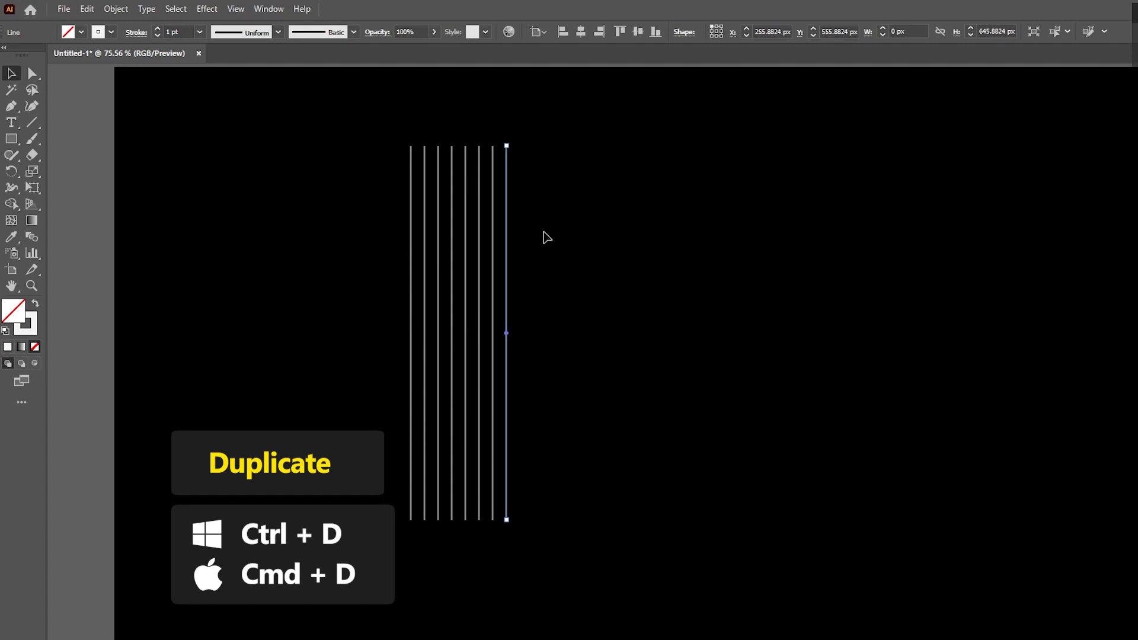
Move all the vertical lines towards the artboard's middle and create a copy rotated by 90° to form a crossing grid
{"action": "left_click_drag", "start_coordinate": [328, 118], "coordinate": [705, 375]}
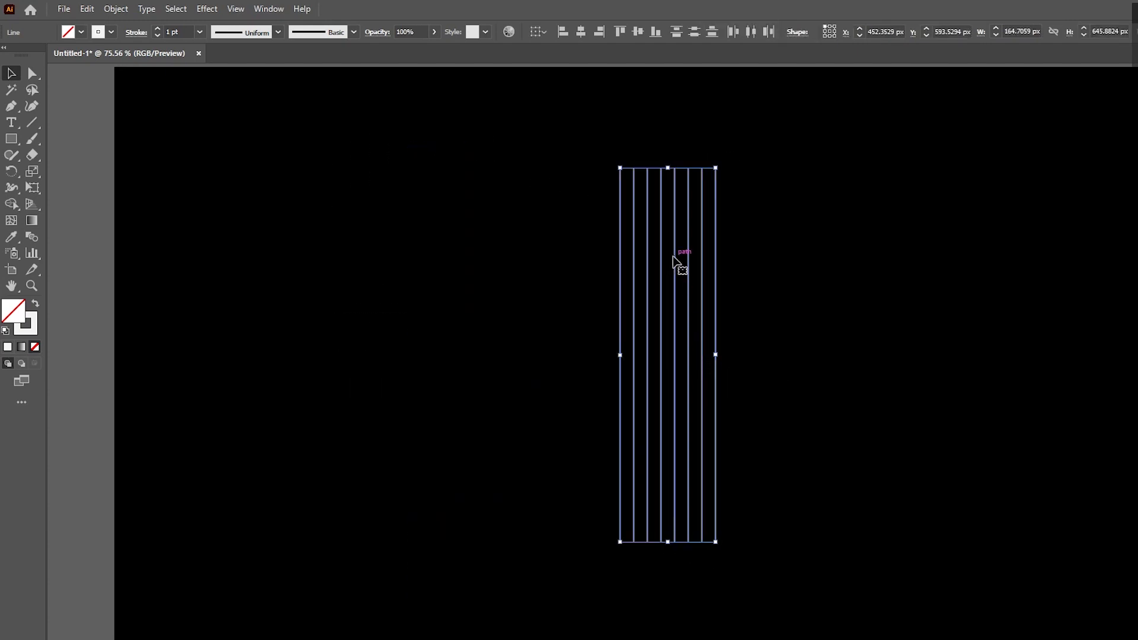
{"action": "double_click", "coordinate": [12, 171]}
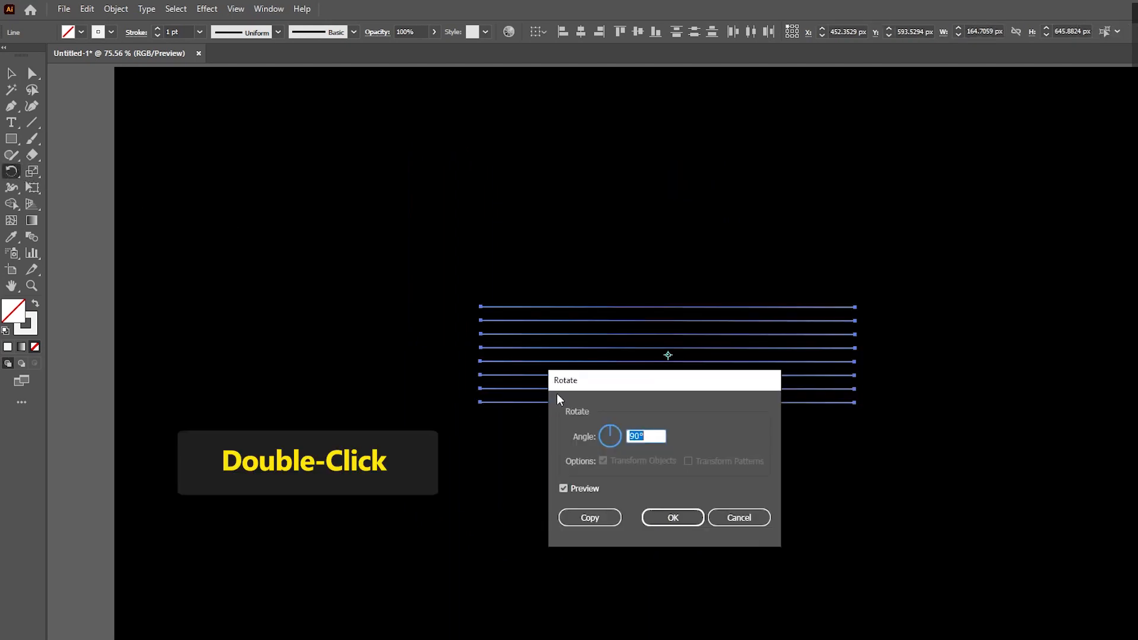
{"action": "left_click", "coordinate": [590, 518]}
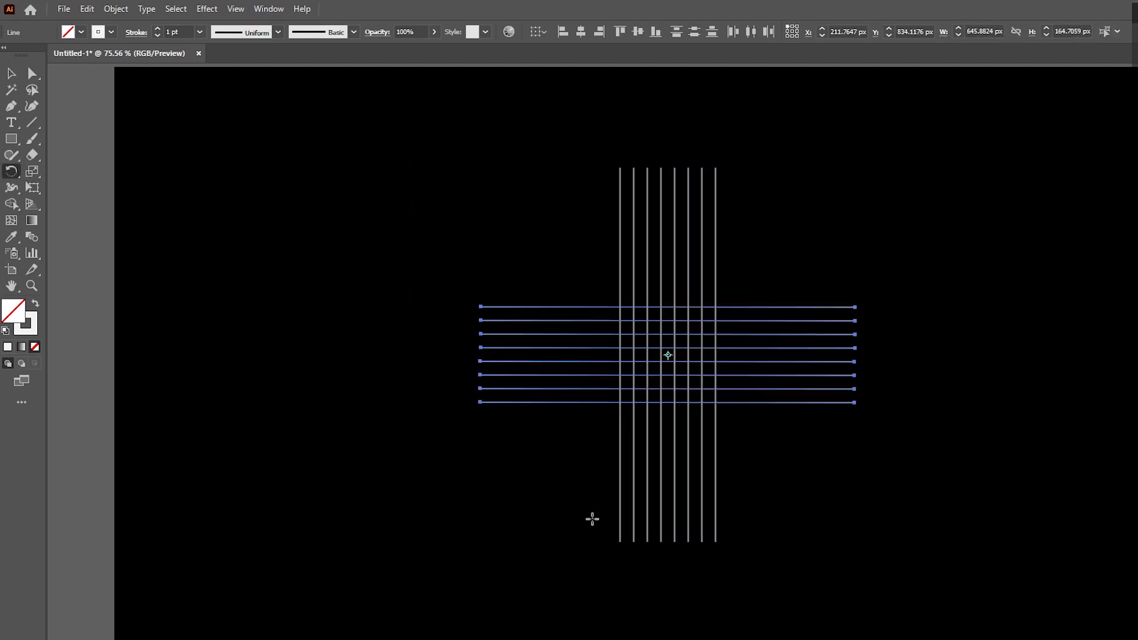
Group all the grid lines and centre the group horizontally and vertically on the artboard
{"action": "left_click", "coordinate": [11, 74]}
{"action": "left_click_drag", "start_coordinate": [506, 201], "coordinate": [740, 399]}
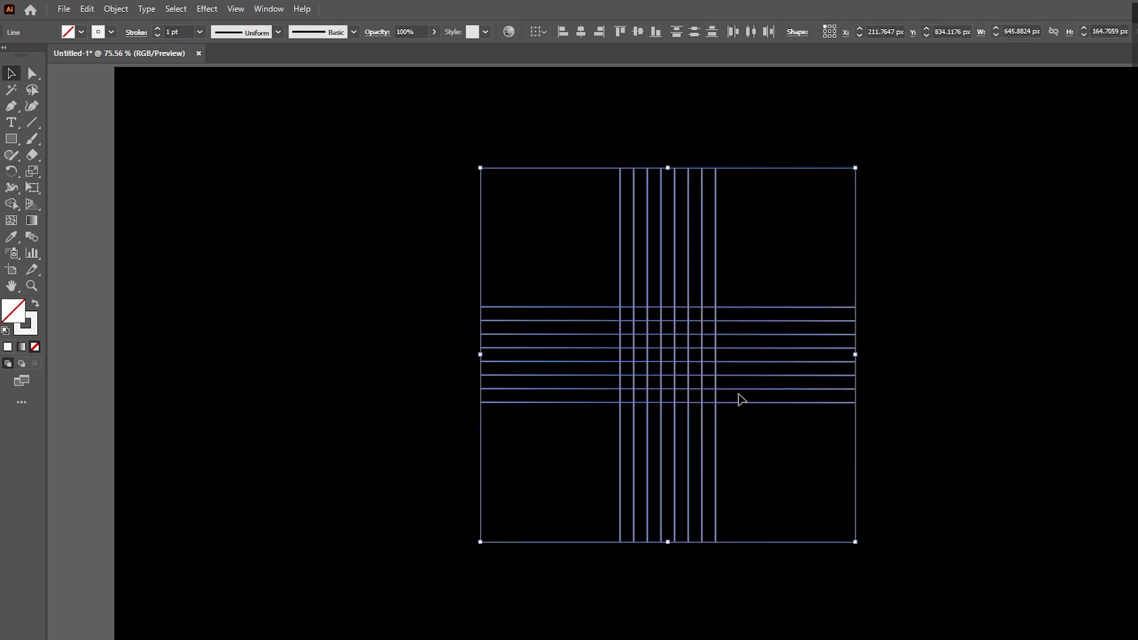
{"action": "right_click", "coordinate": [681, 328]}
{"action": "left_click", "coordinate": [718, 485]}
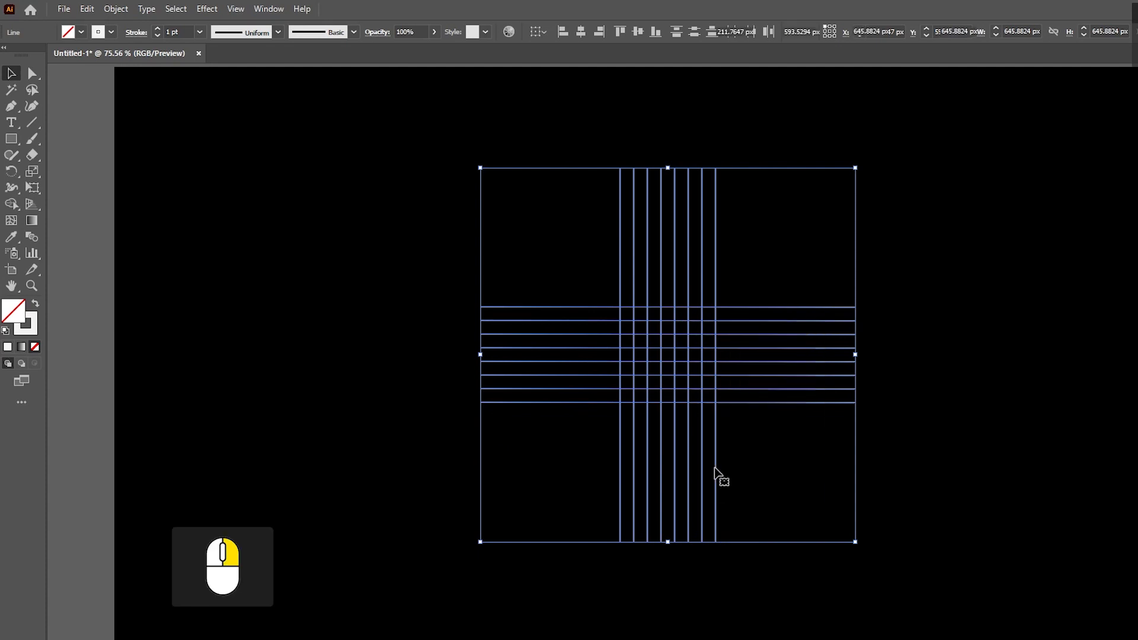
{"action": "left_click", "coordinate": [581, 31]}
{"action": "left_click", "coordinate": [638, 35]}
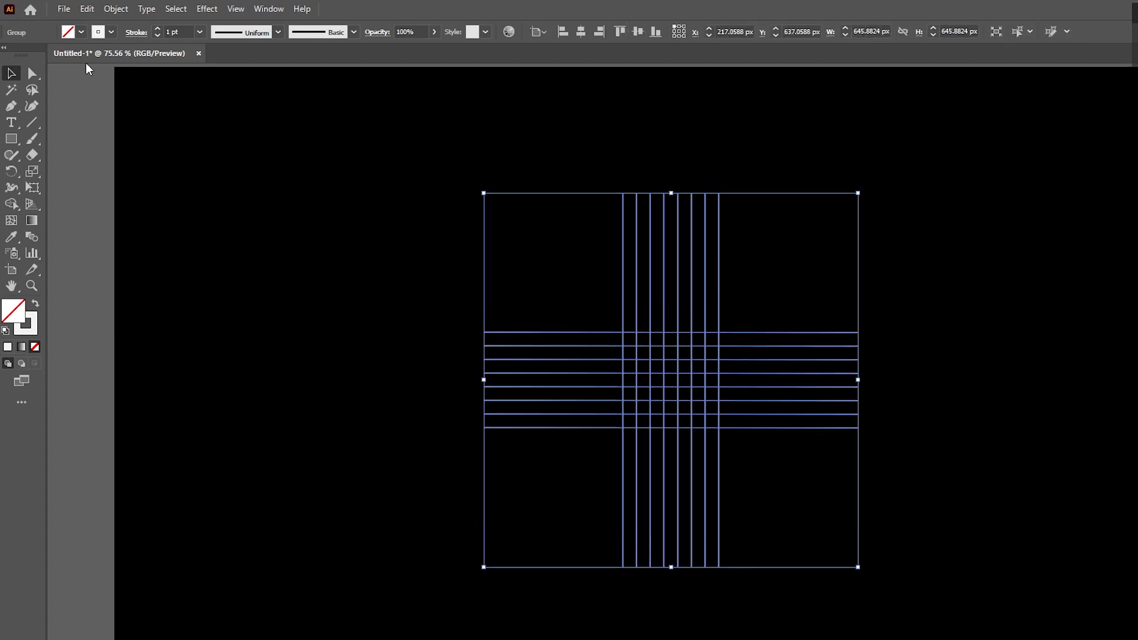
Draw a circle about 118 px in diameter from the top grid line, spanning five grid cells and extending one cell left of the grid
{"action": "left_click_drag", "start_coordinate": [26, 138], "coordinate": [52, 172]}
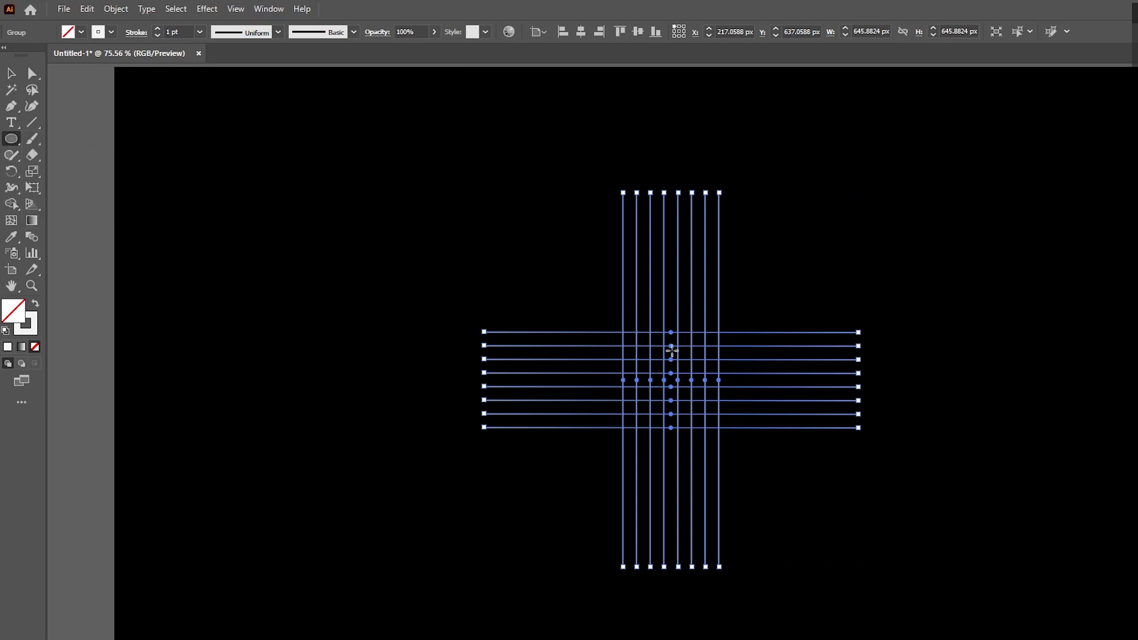
{"action": "key", "text": "ctrl+plus"}
{"action": "key", "text": "ctrl+plus"}
{"action": "key", "text": "ctrl+plus"}
{"action": "left_click_drag", "start_coordinate": [528, 257], "coordinate": [719, 433]}
{"action": "key", "text": "v"}
{"action": "left_click_drag", "start_coordinate": [539, 253], "coordinate": [537, 253]}
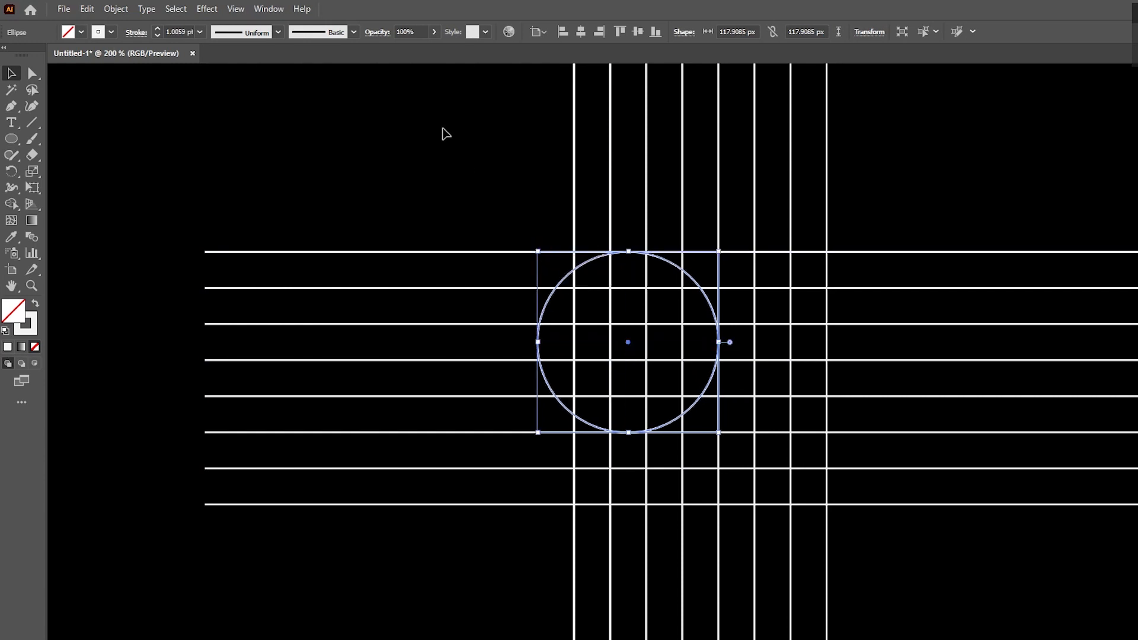
{"action": "left_click", "coordinate": [295, 128]}
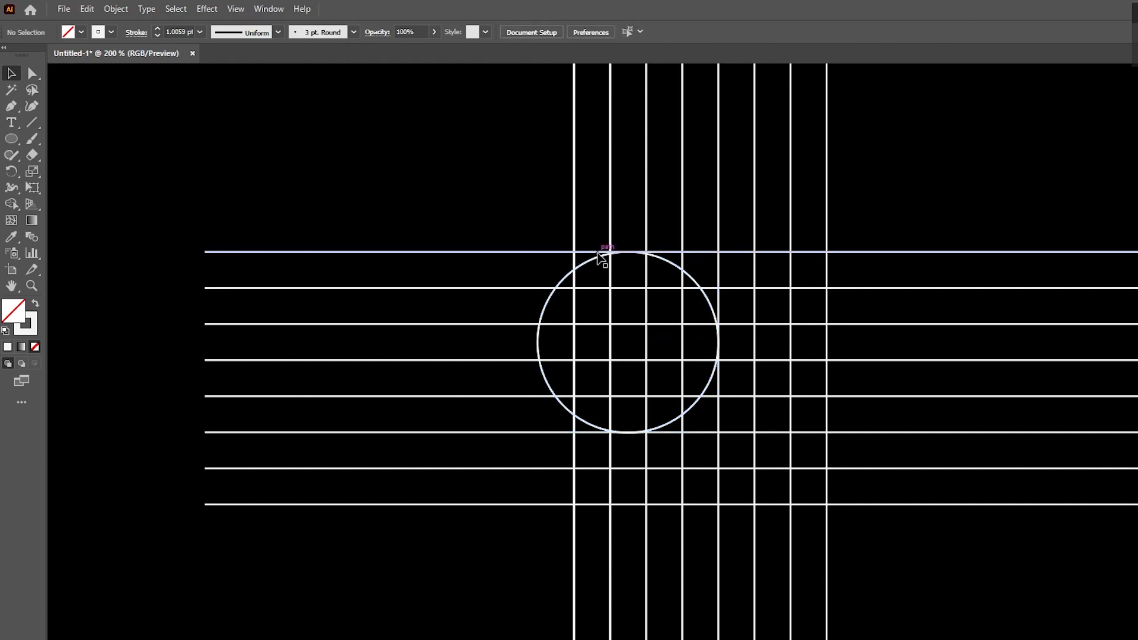
Paste a copy of the circle in front and scale it from its centre to about 71 px, three grid cells wide
{"action": "left_click", "coordinate": [674, 265]}
{"action": "left_click", "coordinate": [87, 9]}
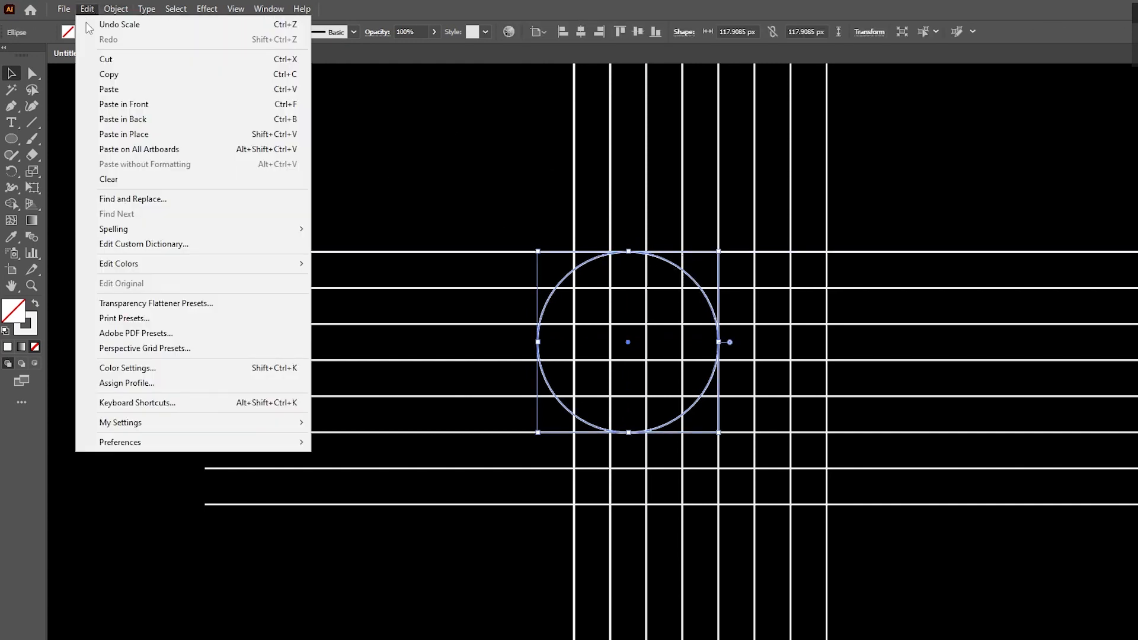
{"action": "left_click", "coordinate": [108, 74]}
{"action": "left_click", "coordinate": [87, 9]}
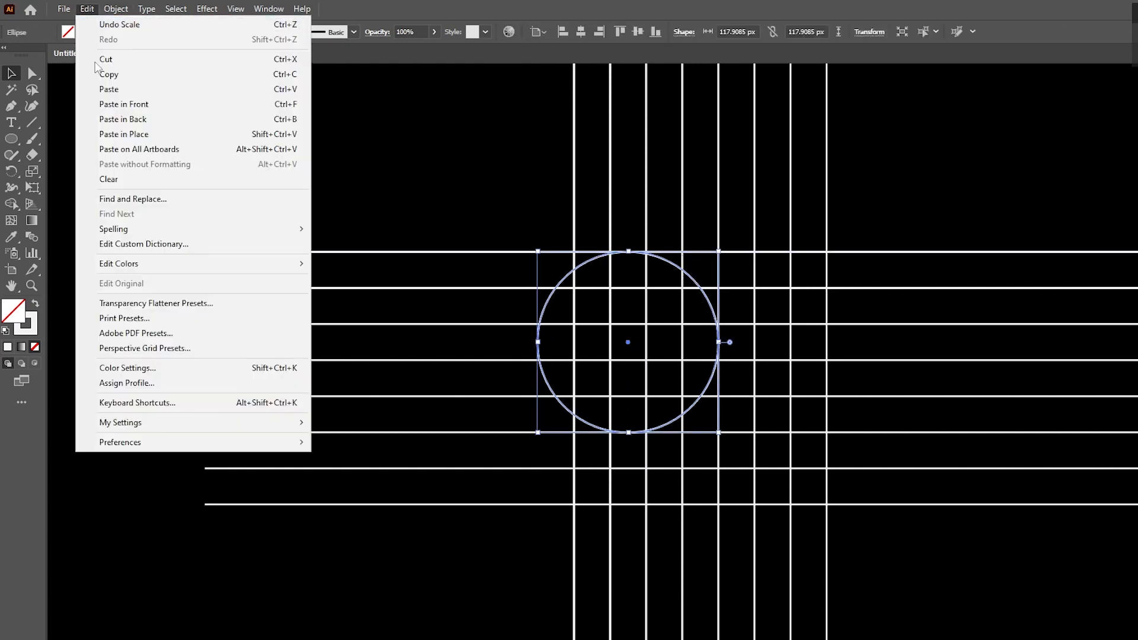
{"action": "left_click", "coordinate": [119, 105]}
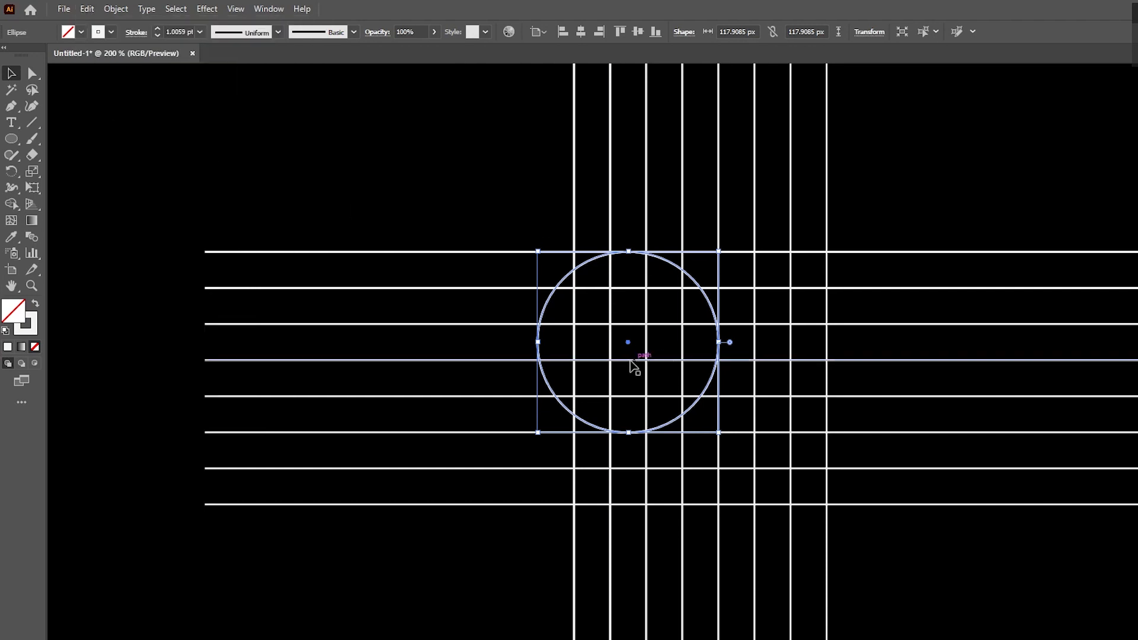
{"action": "left_click_drag", "start_coordinate": [720, 344], "coordinate": [686, 347]}
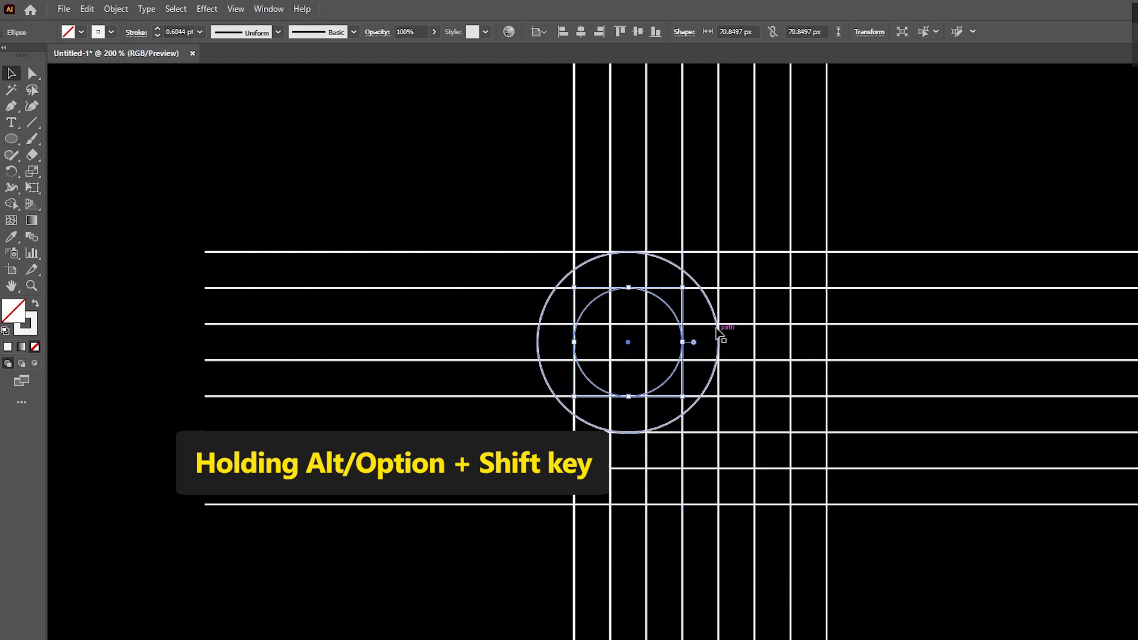
Set the stroke weight of the grid lines and both circles to 0.25 pt
{"action": "left_click_drag", "start_coordinate": [483, 193], "coordinate": [953, 518]}
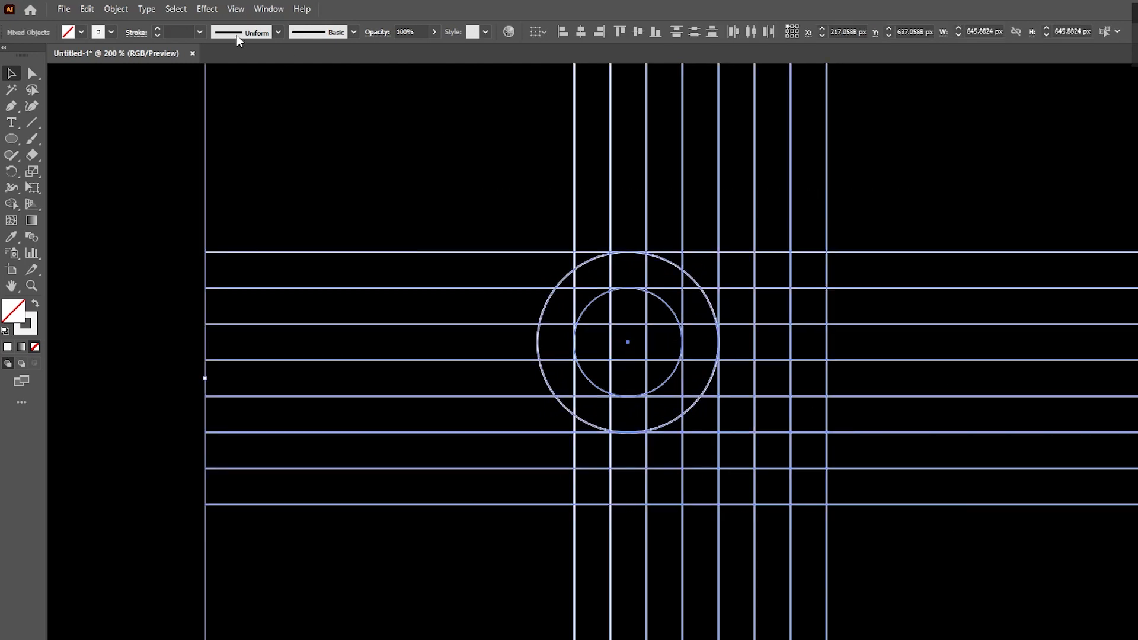
{"action": "left_click", "coordinate": [199, 32]}
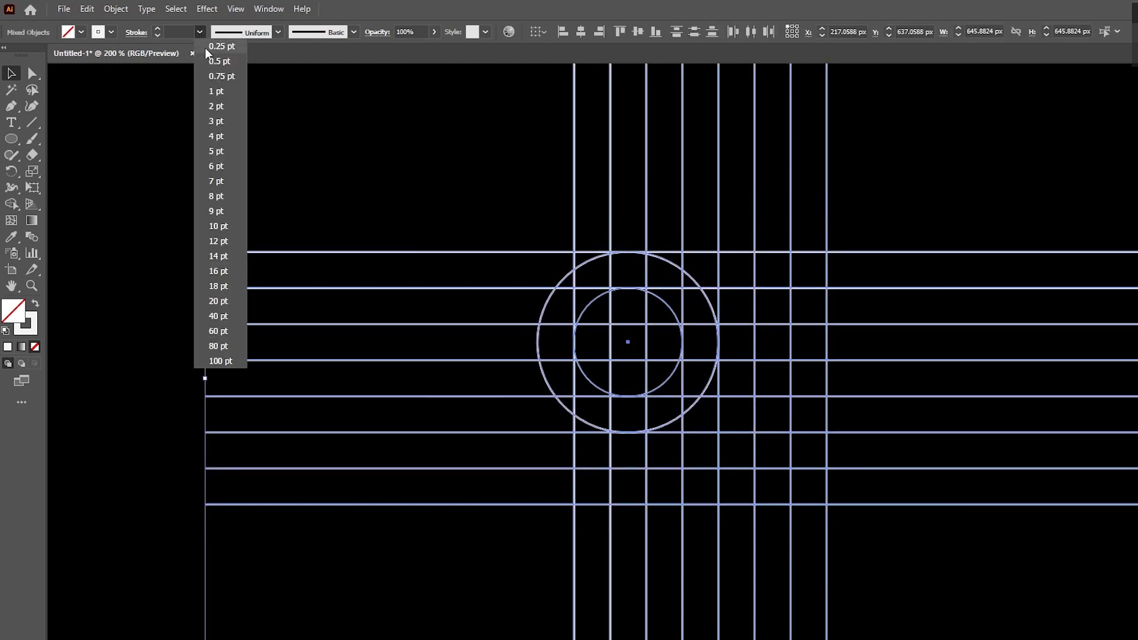
{"action": "left_click", "coordinate": [205, 48]}
{"action": "left_click", "coordinate": [494, 203]}
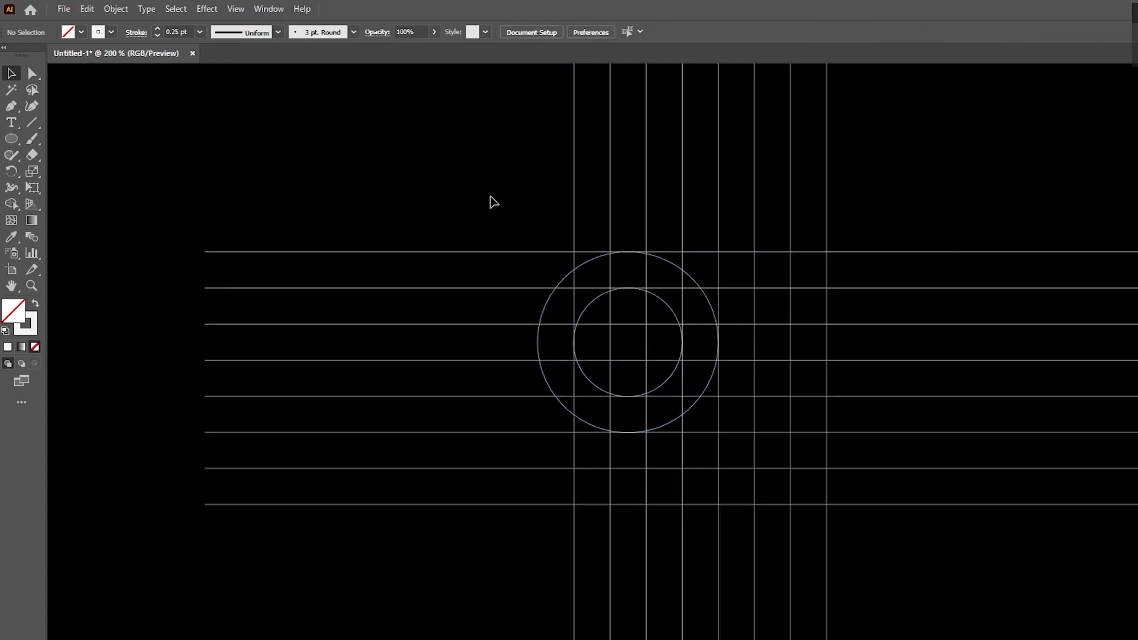
Duplicate the two concentric circles horizontally four grid cells to the right so the outer rings overlap
{"action": "left_click", "coordinate": [680, 317]}
{"action": "left_click", "coordinate": [699, 287], "text": "shift"}
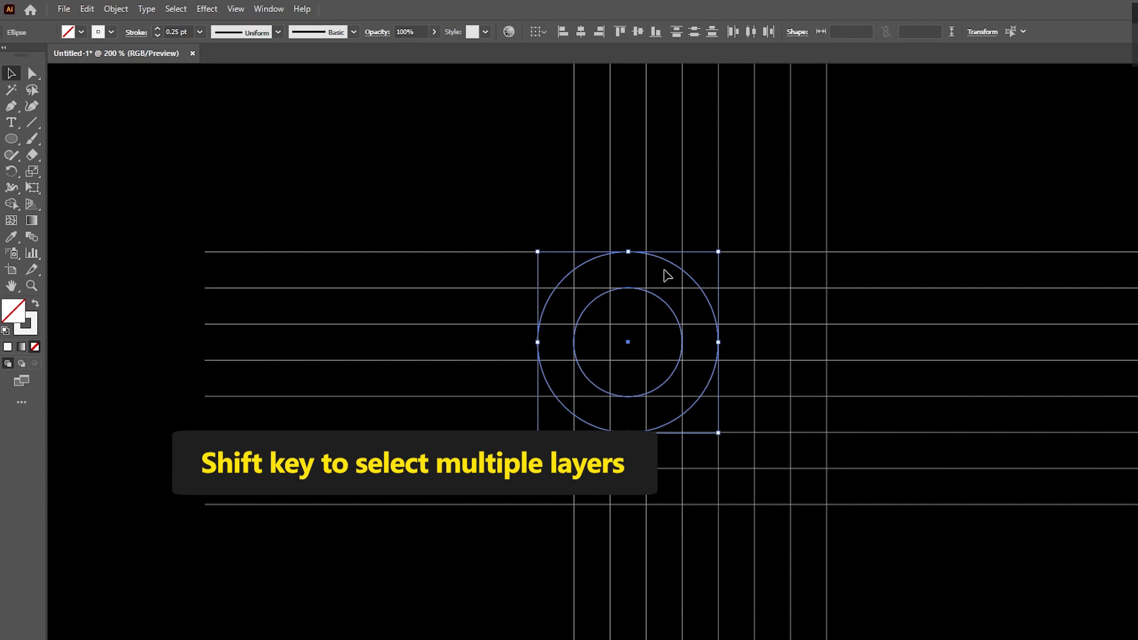
{"action": "left_click_drag", "start_coordinate": [694, 283], "coordinate": [838, 289]}
{"action": "left_click", "coordinate": [894, 204]}
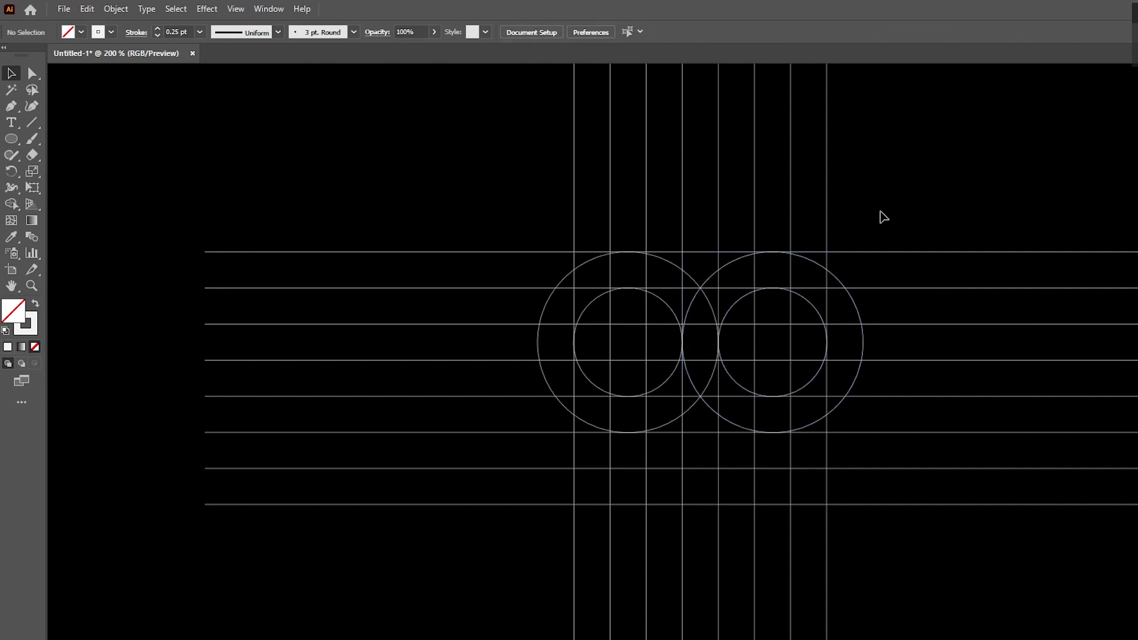
Duplicate the right pair of concentric circles two grid cells left and two down, centred below the upper pairs
{"action": "left_click", "coordinate": [817, 306]}
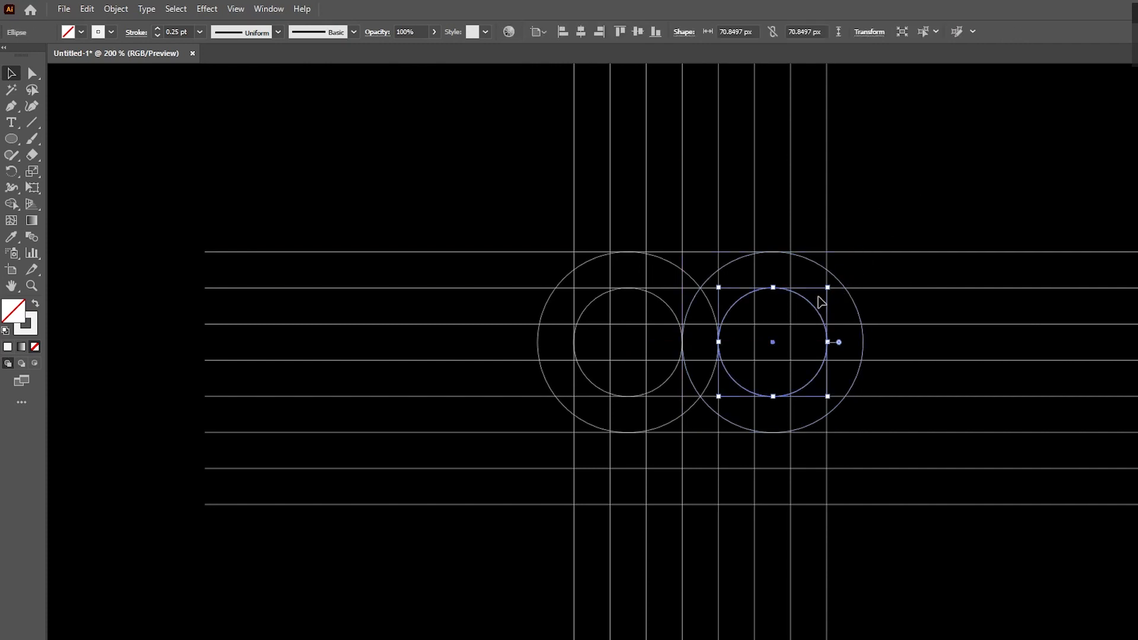
{"action": "left_click", "coordinate": [841, 287], "text": "shift"}
{"action": "left_click_drag", "start_coordinate": [840, 287], "coordinate": [767, 350]}
{"action": "left_click", "coordinate": [940, 203]}
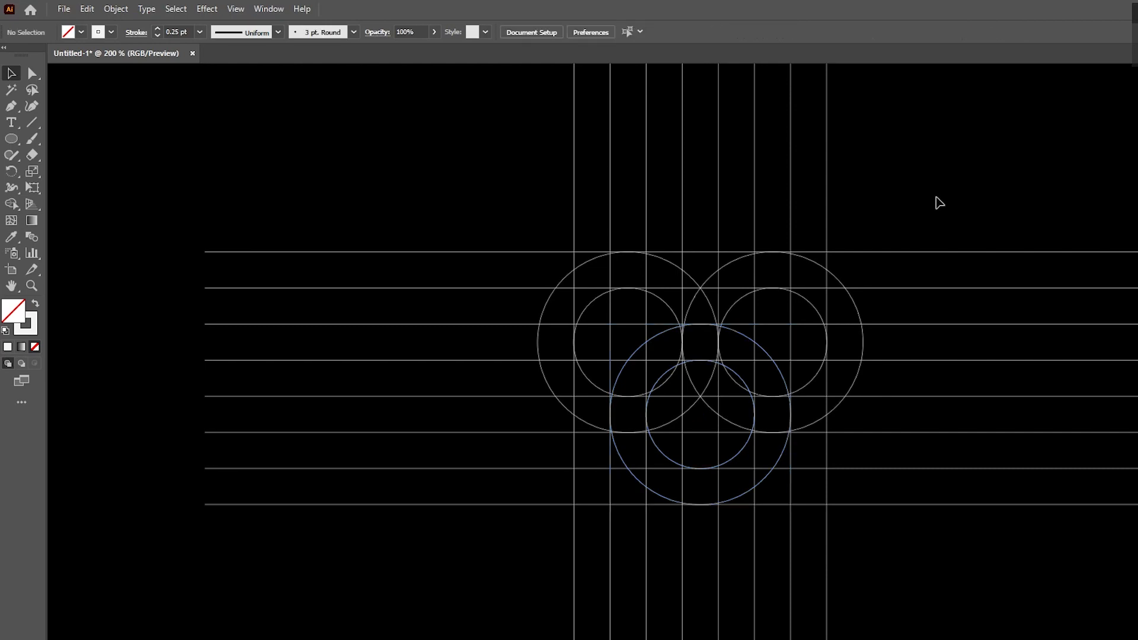
Switch to Outline view and scale the right pair's inner circle to about 70.59 px so its edge meets the grid line
{"action": "key", "text": "ctrl+y"}
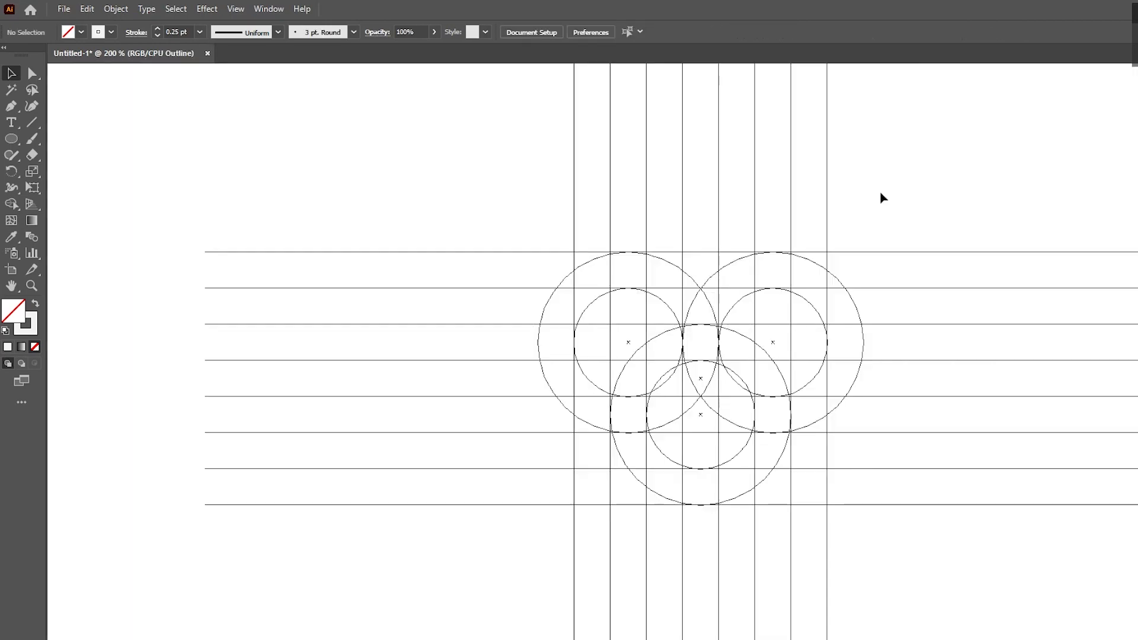
{"action": "scroll", "coordinate": [721, 261], "scroll_direction": "up", "scroll_amount": 6}
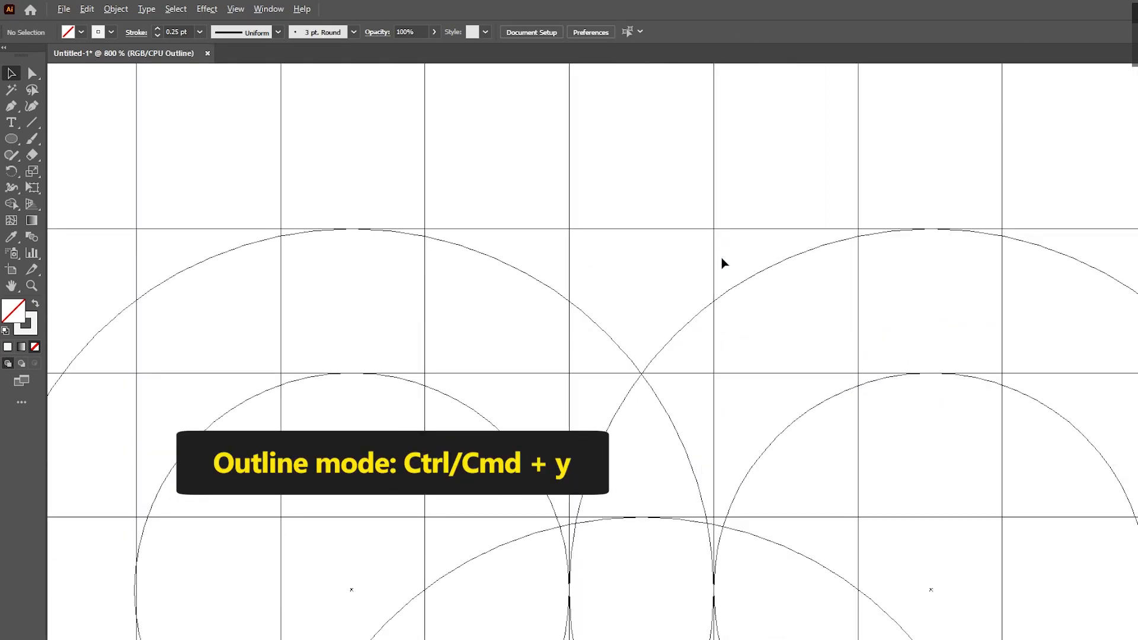
{"action": "key", "text": "space"}
{"action": "left_click_drag", "start_coordinate": [687, 486], "coordinate": [714, 257]}
{"action": "left_click_drag", "start_coordinate": [745, 429], "coordinate": [678, 430]}
{"action": "left_click_drag", "start_coordinate": [848, 381], "coordinate": [842, 386]}
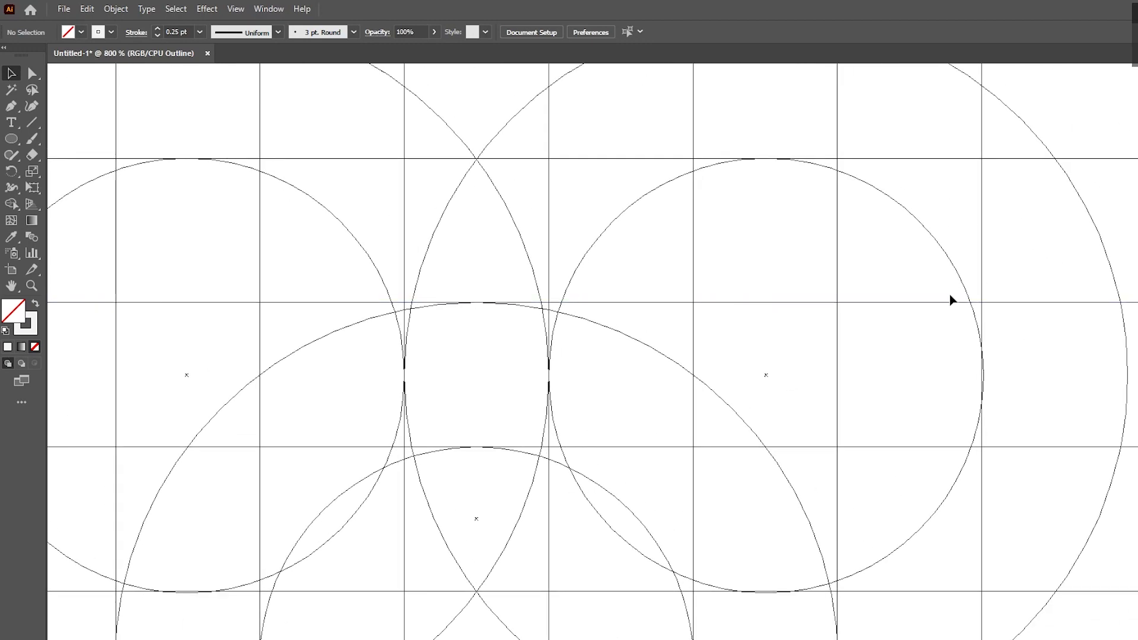
{"action": "left_click", "coordinate": [985, 350]}
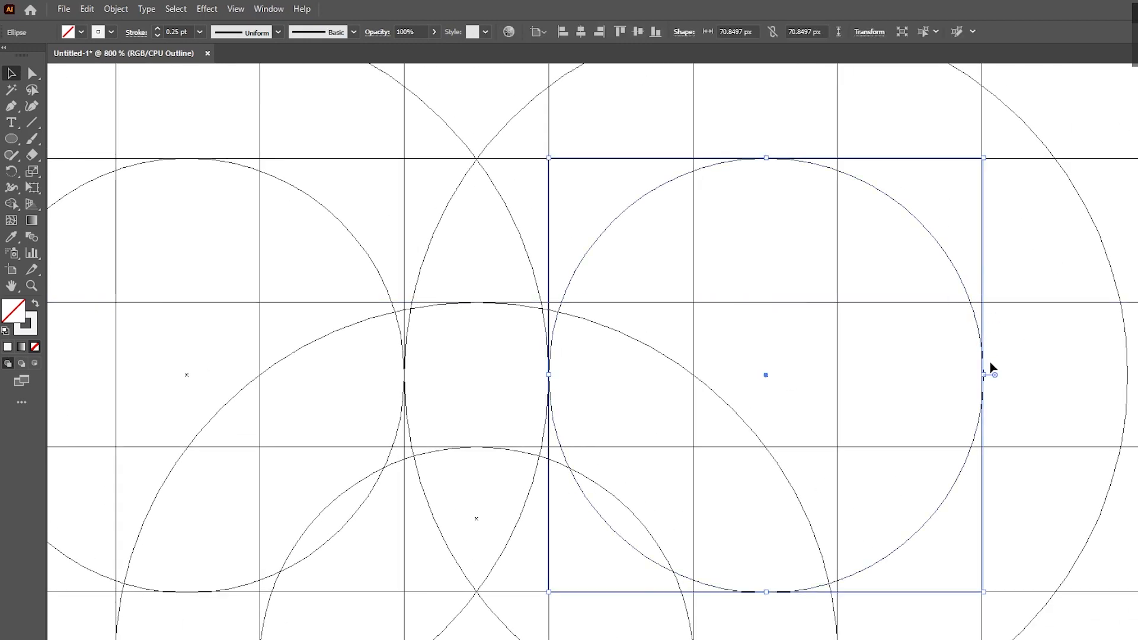
{"action": "left_click_drag", "start_coordinate": [983, 376], "coordinate": [982, 376]}
{"action": "scroll", "coordinate": [996, 388], "scroll_direction": "up", "scroll_amount": 4}
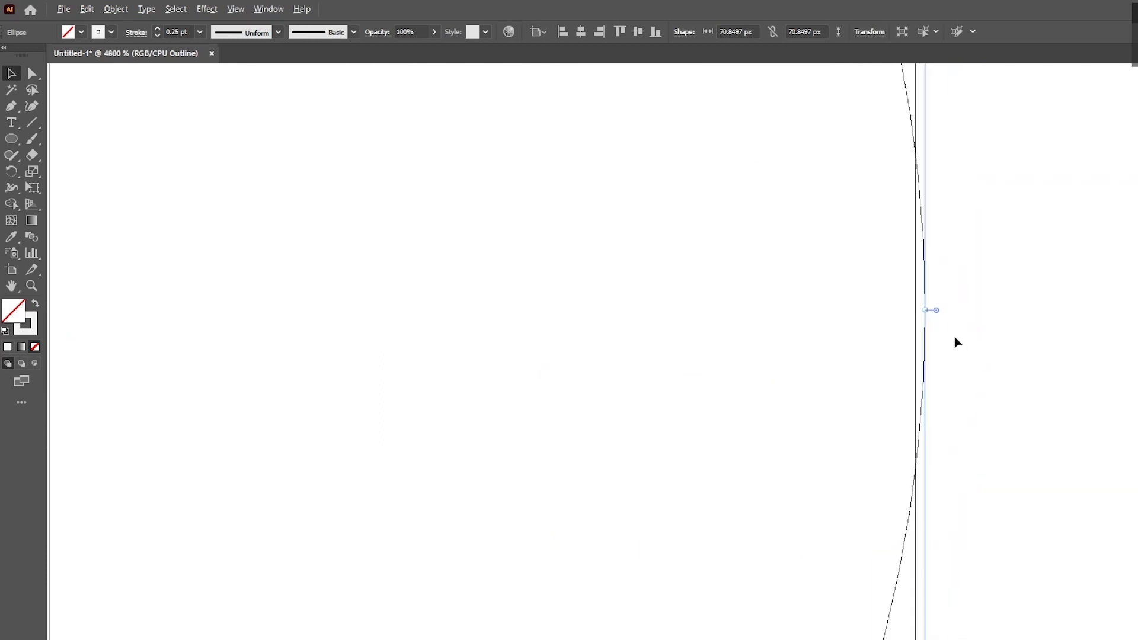
{"action": "left_click_drag", "start_coordinate": [926, 313], "coordinate": [921, 310]}
{"action": "scroll", "coordinate": [982, 319], "scroll_direction": "down", "scroll_amount": 4}
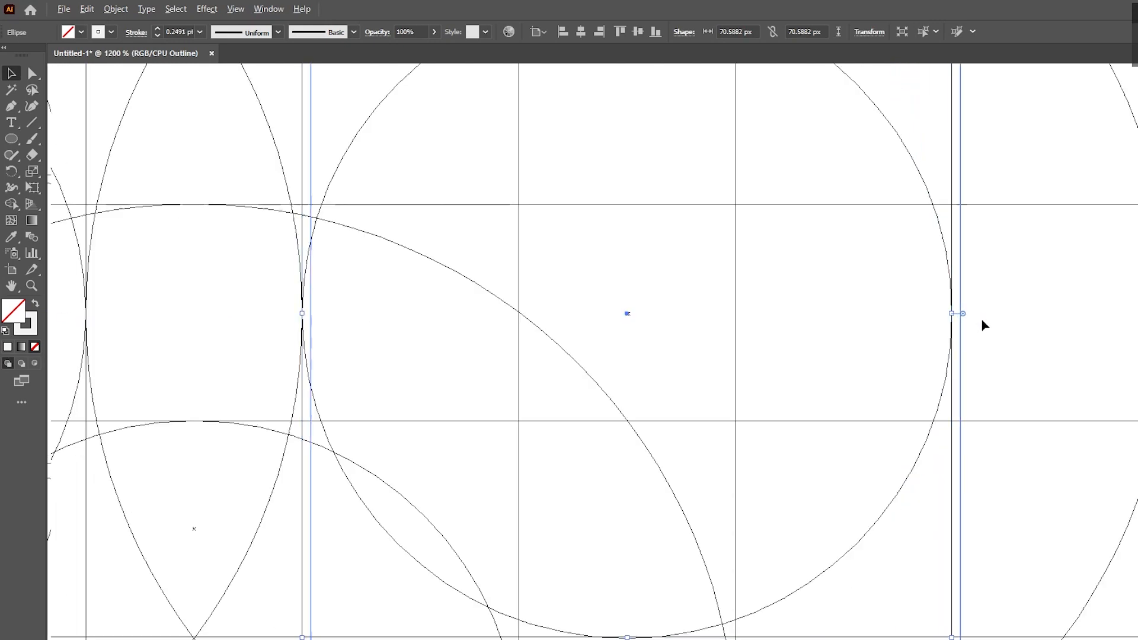
Scale the left pair's inner circle slightly so its left edge meets the grid line exactly
{"action": "scroll", "coordinate": [981, 319], "scroll_direction": "down", "scroll_amount": 3}
{"action": "left_click_drag", "start_coordinate": [620, 363], "coordinate": [729, 374]}
{"action": "left_click", "coordinate": [579, 308]}
{"action": "scroll", "coordinate": [583, 320], "scroll_direction": "up", "scroll_amount": 8}
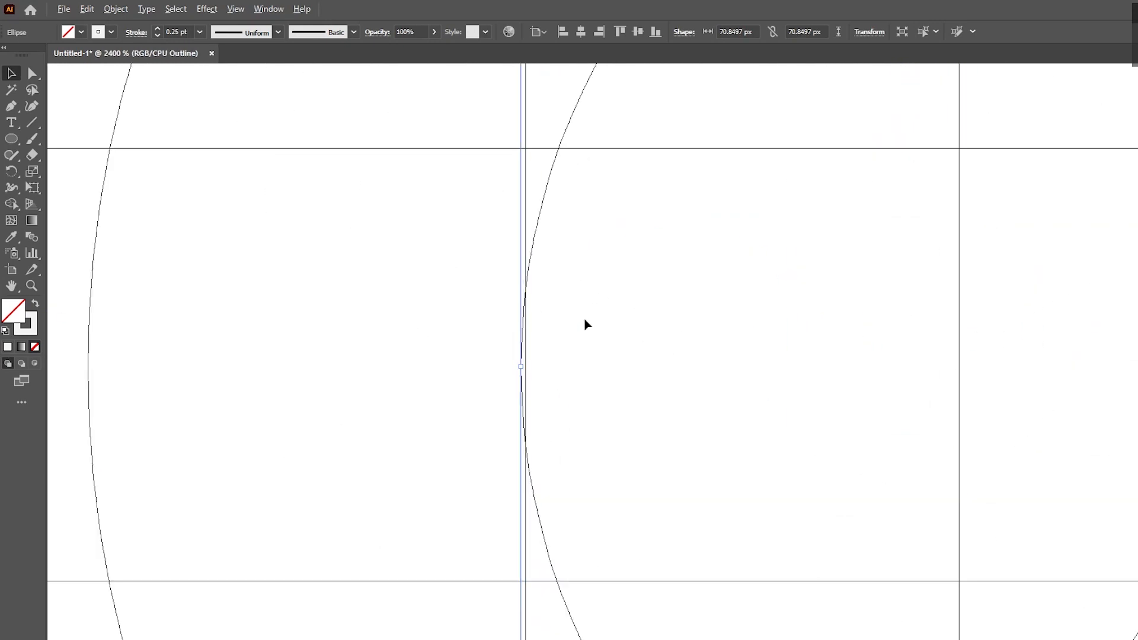
{"action": "left_click_drag", "start_coordinate": [523, 398], "coordinate": [538, 394]}
{"action": "scroll", "coordinate": [540, 385], "scroll_direction": "down", "scroll_amount": 5}
Scale the lower pair's inner circle slightly so its bottom edge meets the grid line, and deselect it
{"action": "left_click_drag", "start_coordinate": [959, 539], "coordinate": [728, 310]}
{"action": "mouse_move", "coordinate": [873, 413]}
{"action": "left_mouse_down"}
{"action": "mouse_move", "coordinate": [730, 210]}
{"action": "mouse_move", "coordinate": [725, 285]}
{"action": "left_mouse_up"}
{"action": "left_click_drag", "start_coordinate": [813, 401], "coordinate": [703, 332]}
{"action": "left_click", "coordinate": [850, 520]}
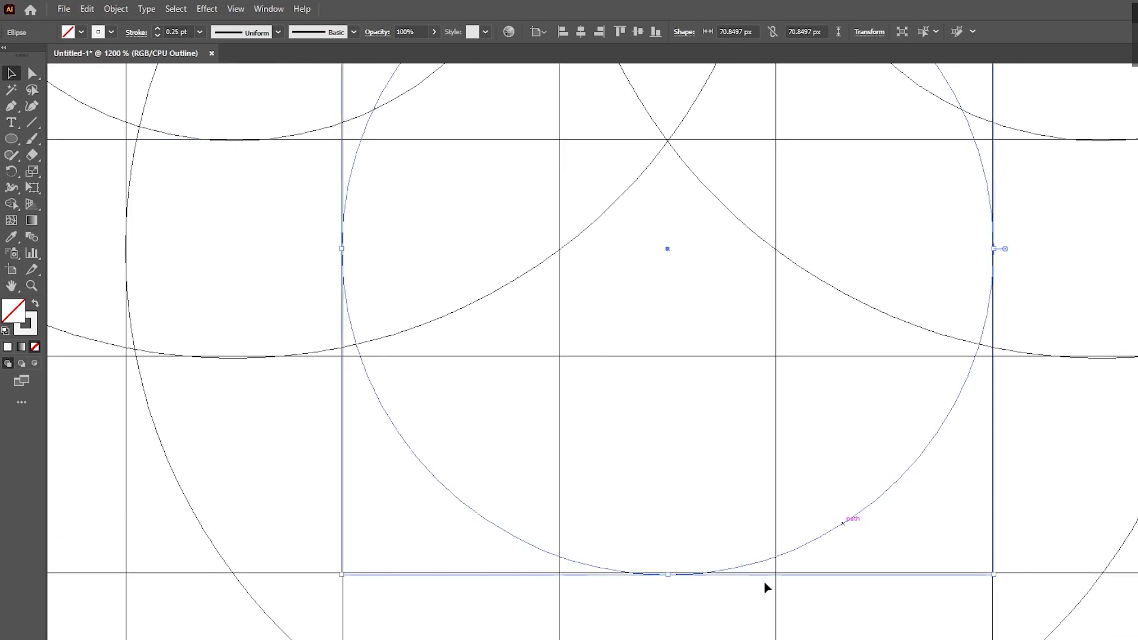
{"action": "scroll", "coordinate": [668, 572], "scroll_direction": "up", "scroll_amount": 5}
{"action": "left_click_drag", "start_coordinate": [521, 427], "coordinate": [522, 414]}
{"action": "left_click", "coordinate": [696, 505]}
Switch the artwork display from Outline back to Preview mode
{"action": "key", "text": "ctrl+0"}
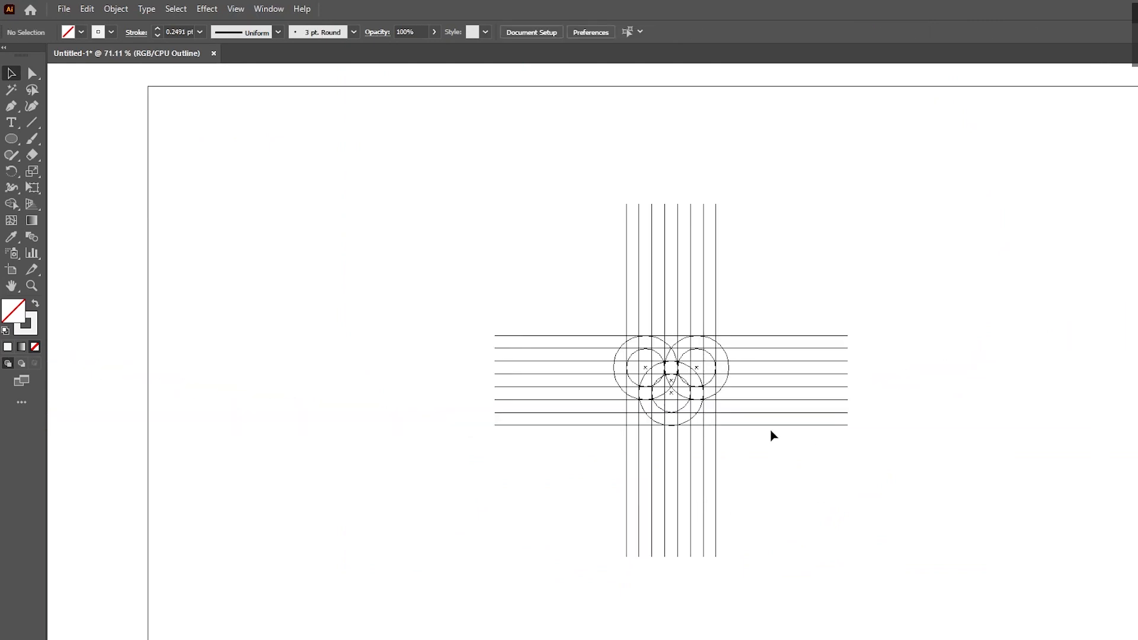
{"action": "key", "text": "ctrl+y"}
{"action": "scroll", "coordinate": [709, 389], "scroll_direction": "up", "scroll_amount": 4}
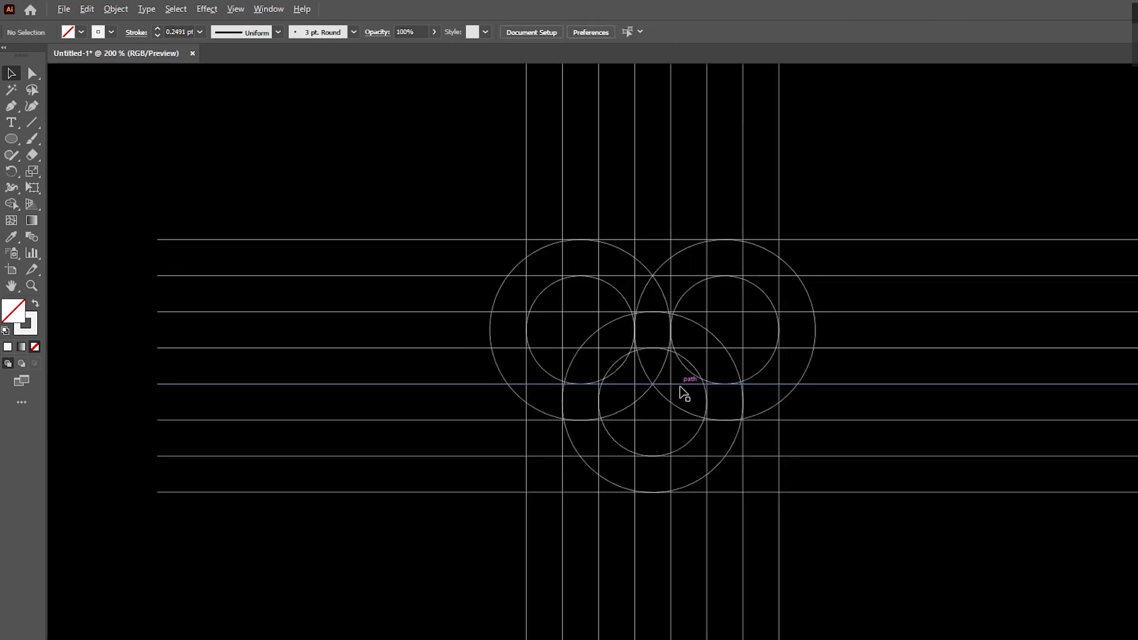
Inside the line grid group, select the two middle vertical lines and create a copy of them rotated by -20 degrees
{"action": "left_click_drag", "start_coordinate": [861, 421], "coordinate": [865, 435]}
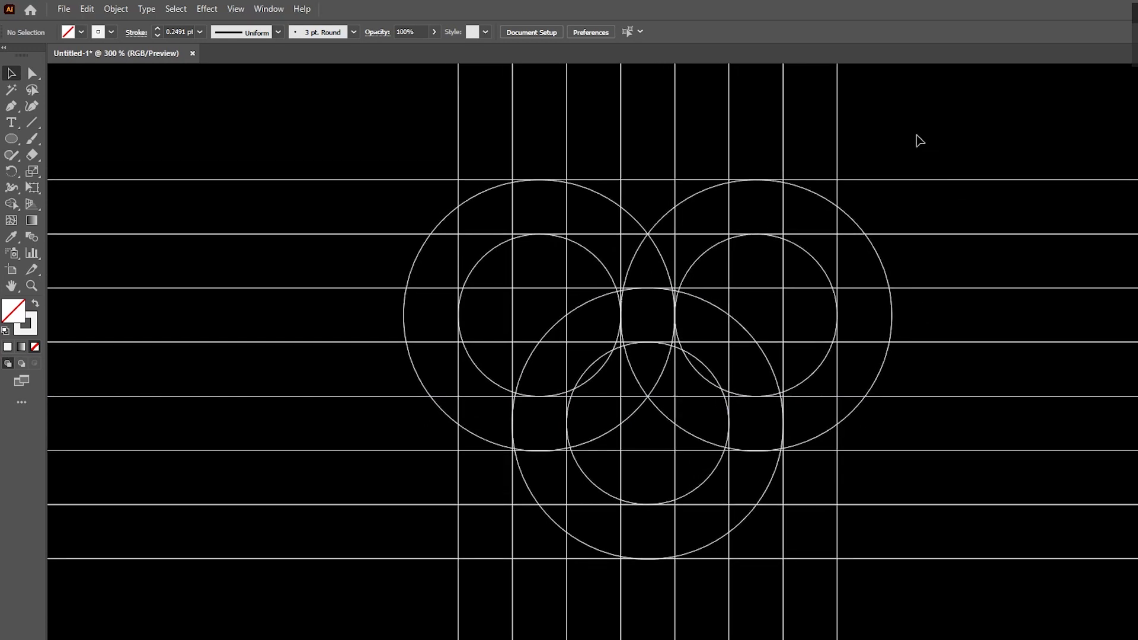
{"action": "double_click", "coordinate": [622, 147]}
{"action": "left_click", "coordinate": [684, 140], "text": "shift"}
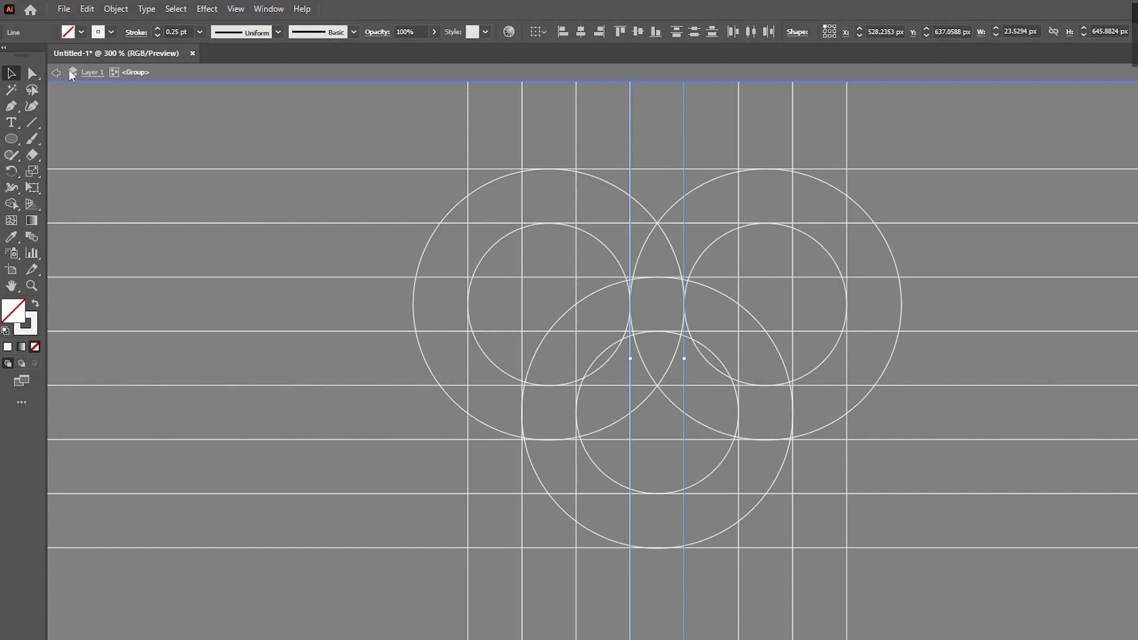
{"action": "double_click", "coordinate": [11, 171]}
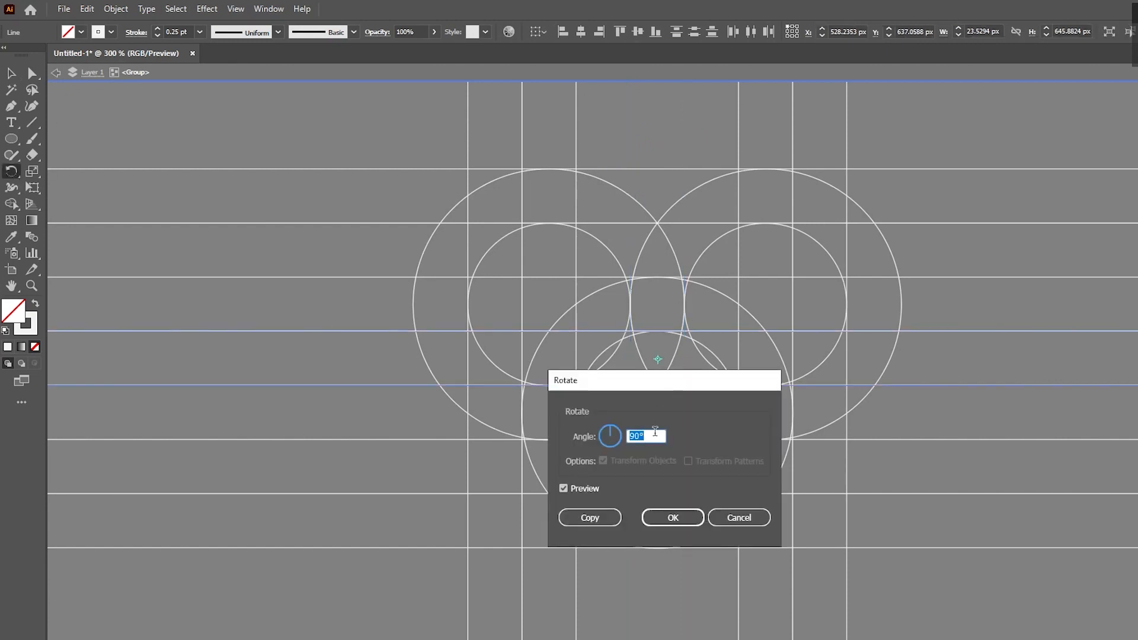
{"action": "type", "text": "-20"}
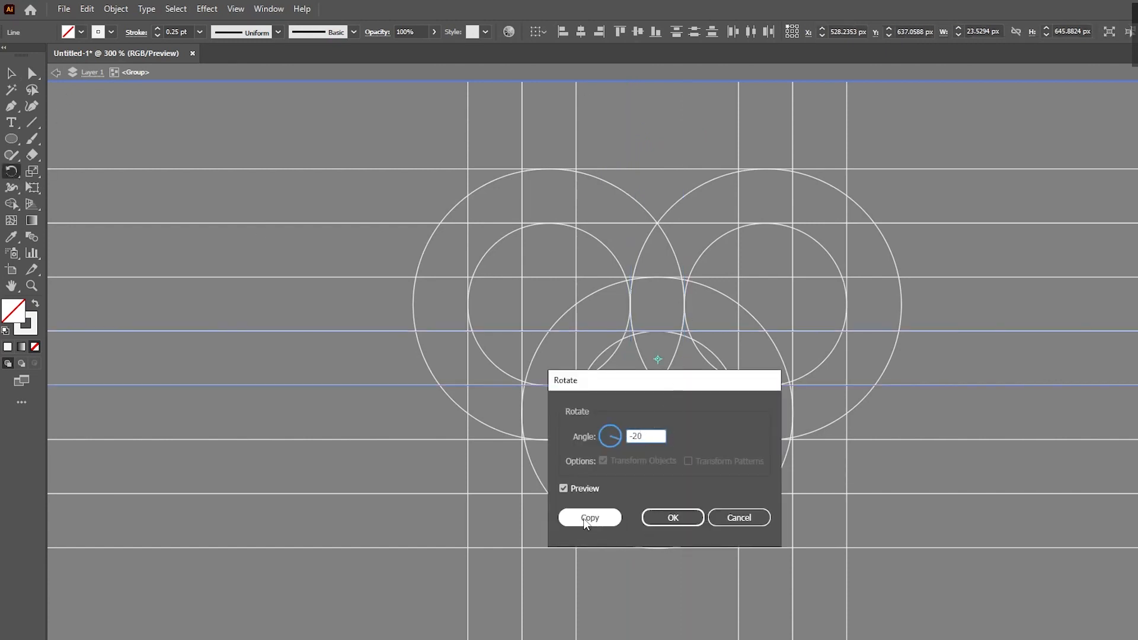
{"action": "left_click", "coordinate": [586, 518]}
Move the two slanted lines onto the left circle pair and exit the group's isolation mode
{"action": "key", "text": "v"}
{"action": "left_click_drag", "start_coordinate": [696, 329], "coordinate": [581, 324]}
{"action": "double_click", "coordinate": [398, 122]}
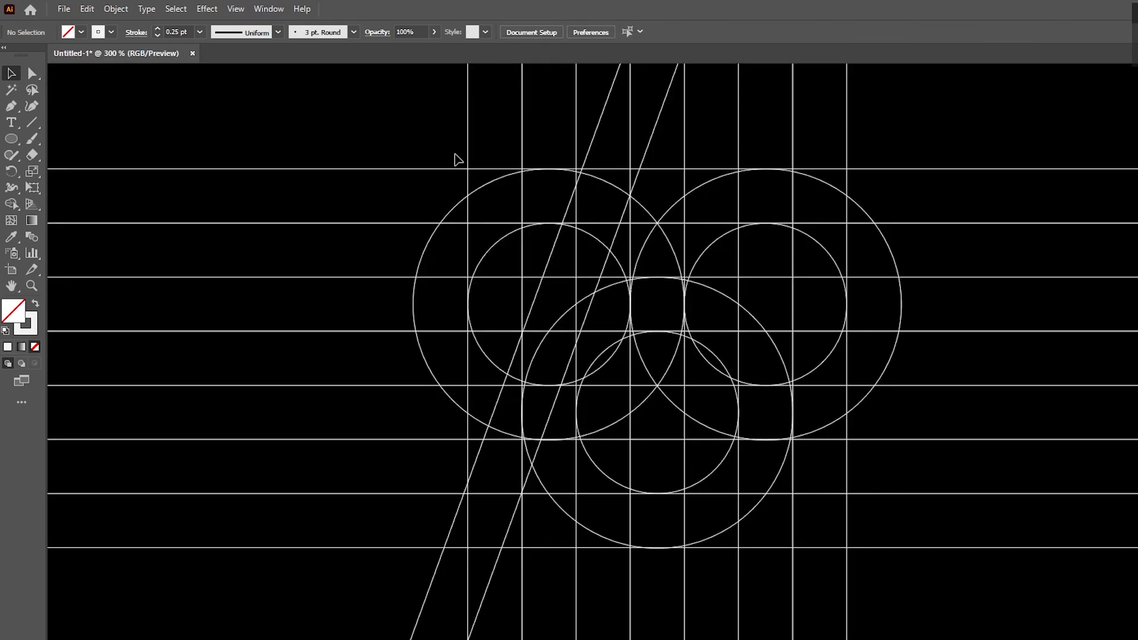
Ungroup the line grid and group all the lines and circles together
{"action": "left_click", "coordinate": [469, 167]}
{"action": "left_click_drag", "start_coordinate": [363, 106], "coordinate": [459, 170]}
{"action": "right_click", "coordinate": [457, 170]}
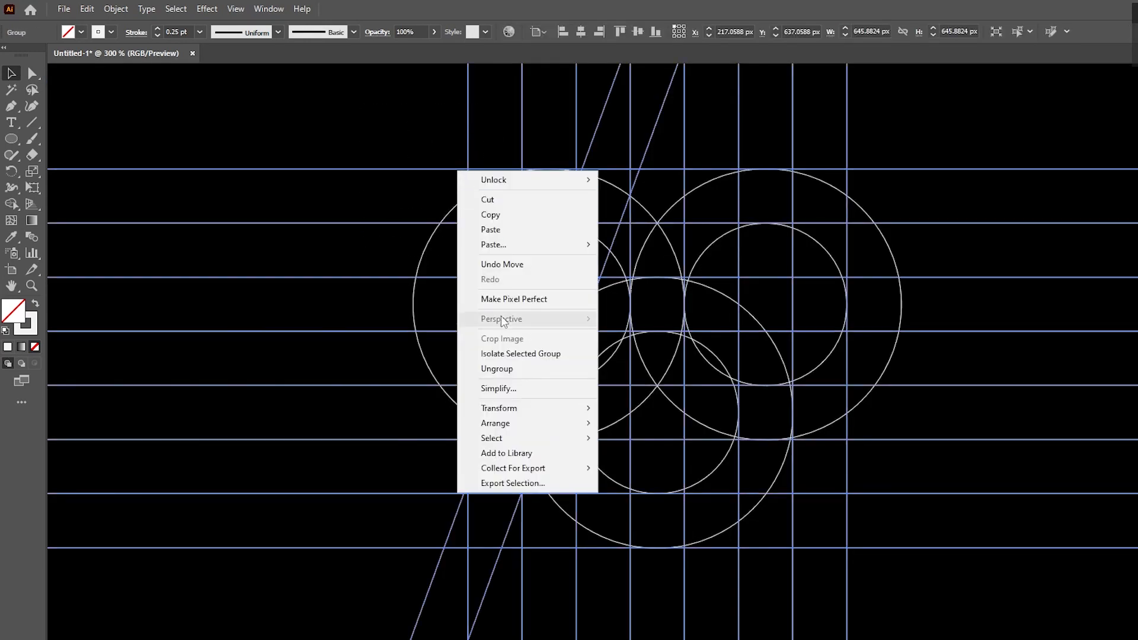
{"action": "left_click", "coordinate": [497, 368]}
{"action": "left_click_drag", "start_coordinate": [356, 106], "coordinate": [987, 597]}
{"action": "right_click", "coordinate": [653, 282]}
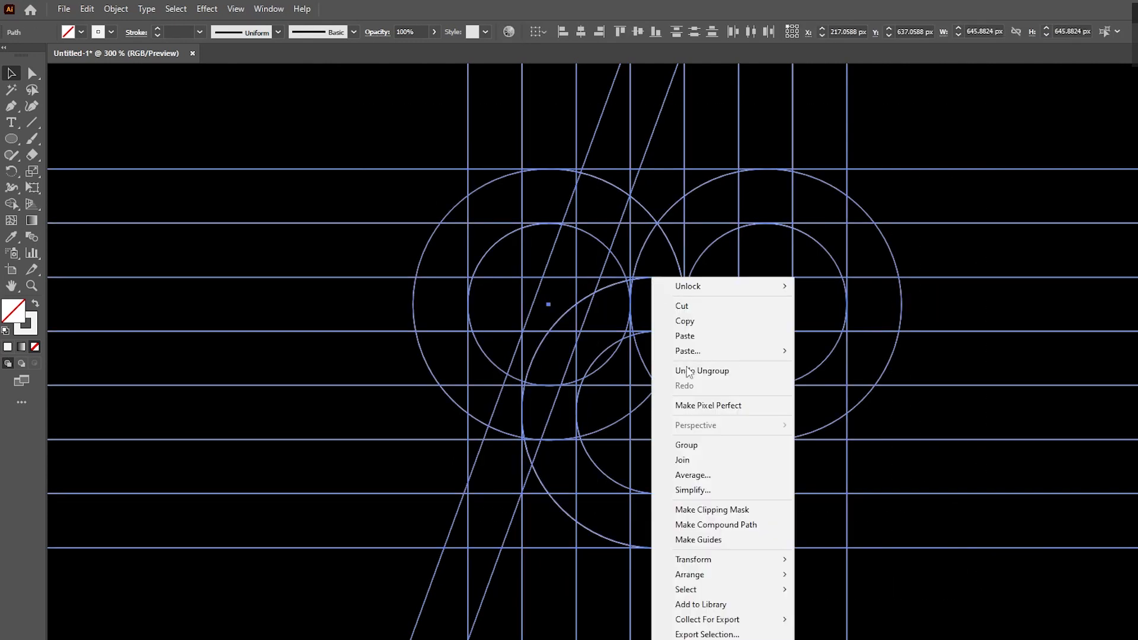
{"action": "left_click", "coordinate": [682, 445]}
Copy the grid group, paste it in front, and hide the selected copy
{"action": "left_click", "coordinate": [87, 9]}
{"action": "left_click", "coordinate": [101, 76]}
{"action": "left_click", "coordinate": [86, 9]}
{"action": "left_click", "coordinate": [117, 107]}
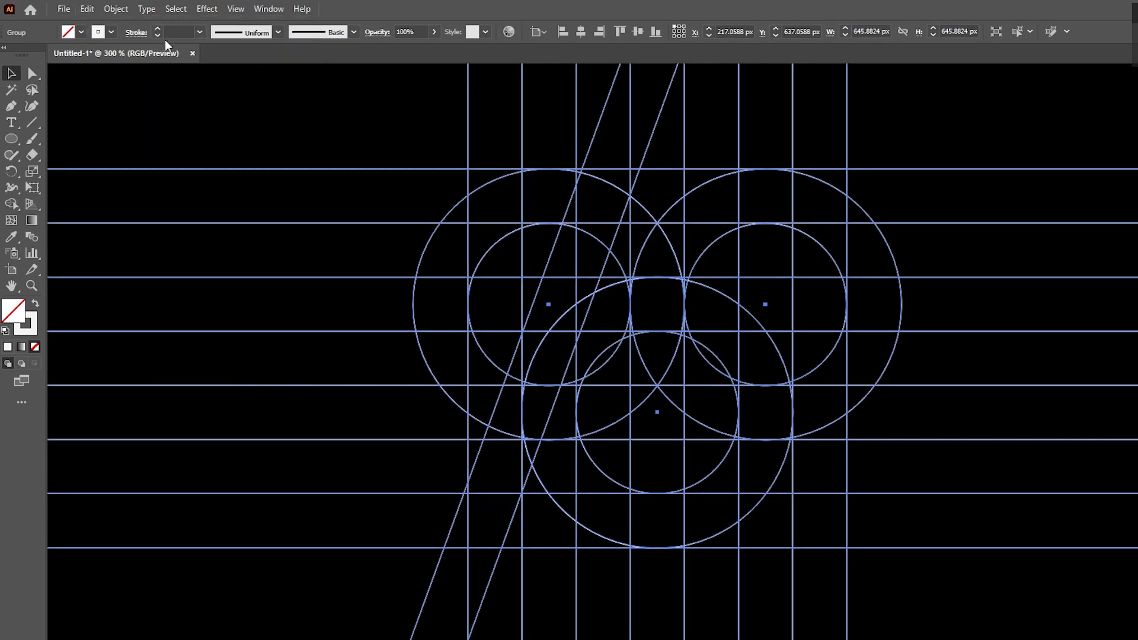
{"action": "left_click", "coordinate": [116, 9]}
{"action": "mouse_move", "coordinate": [154, 151]}
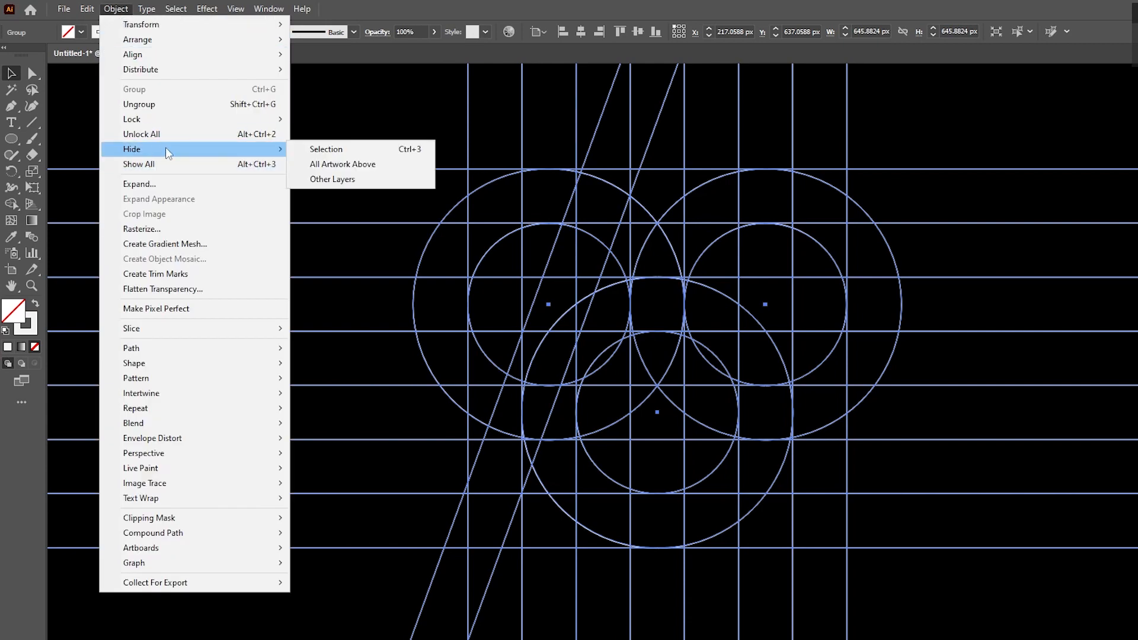
{"action": "left_click", "coordinate": [325, 149]}
Using the Shape Builder with a white fill, merge the left stem with the left circle pair's upper arc, ending at the slanted line
{"action": "left_click_drag", "start_coordinate": [325, 113], "coordinate": [983, 592]}
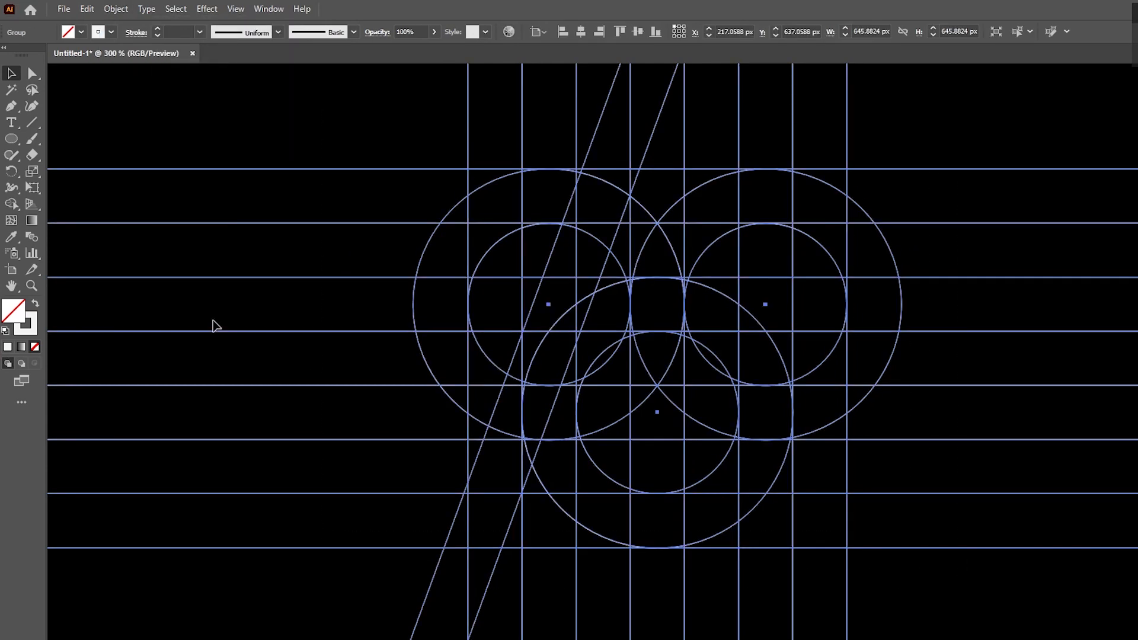
{"action": "key", "text": "shift+m"}
{"action": "left_click", "coordinate": [35, 303]}
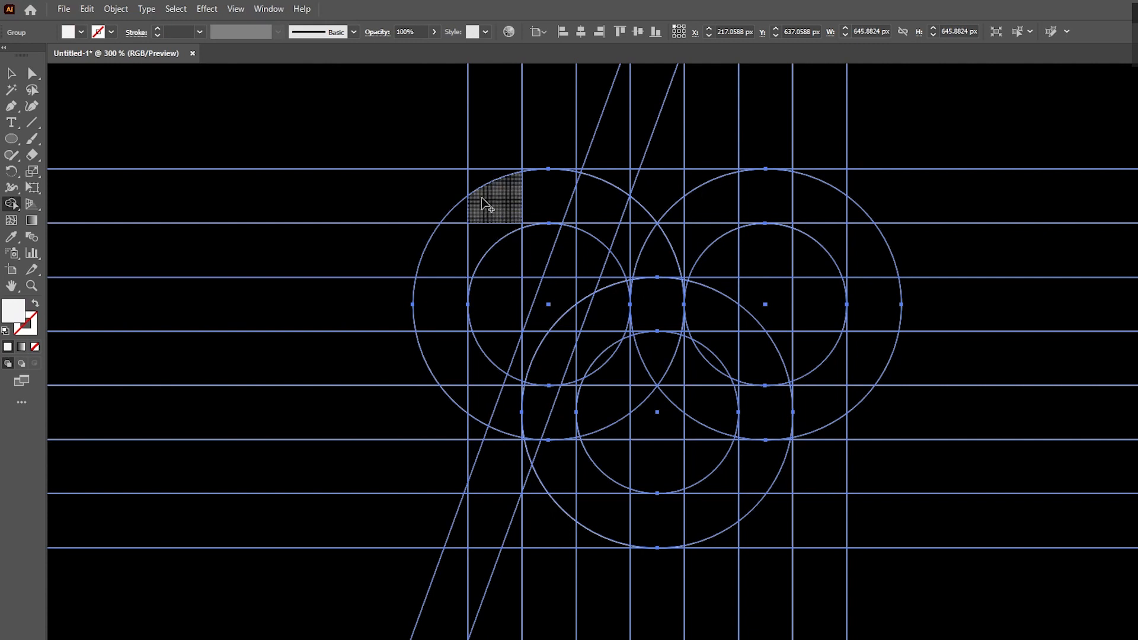
{"action": "mouse_move", "coordinate": [503, 217]}
{"action": "left_mouse_down"}
{"action": "mouse_move", "coordinate": [501, 414]}
{"action": "mouse_move", "coordinate": [486, 440]}
{"action": "left_mouse_up"}
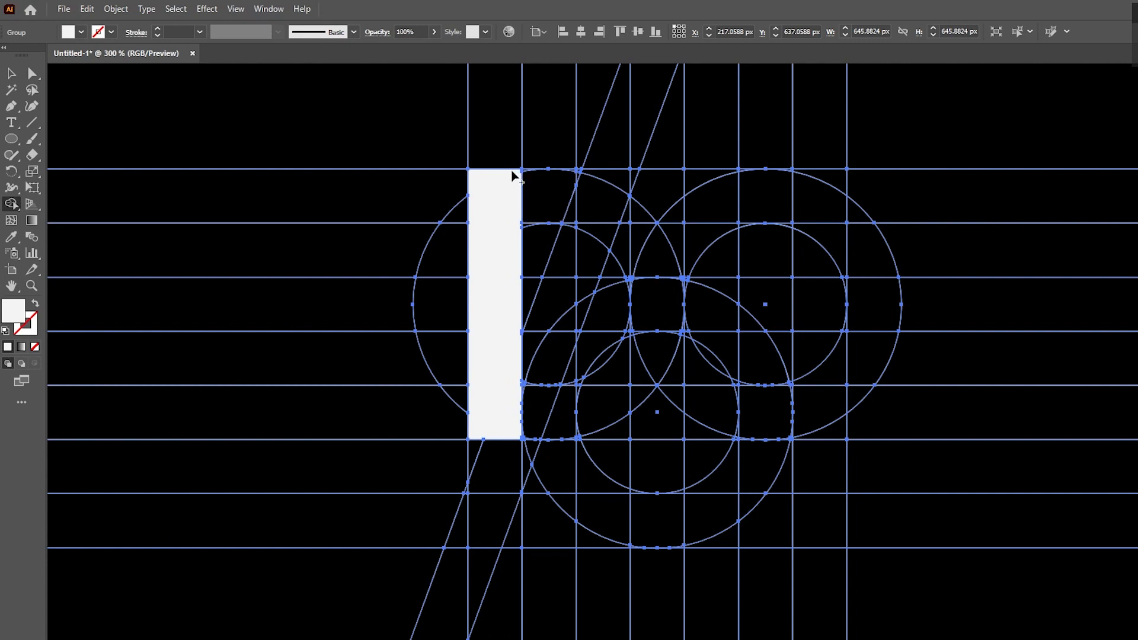
{"action": "mouse_move", "coordinate": [578, 208]}
{"action": "left_mouse_down"}
{"action": "mouse_move", "coordinate": [612, 223]}
{"action": "mouse_move", "coordinate": [598, 229]}
{"action": "left_mouse_up"}
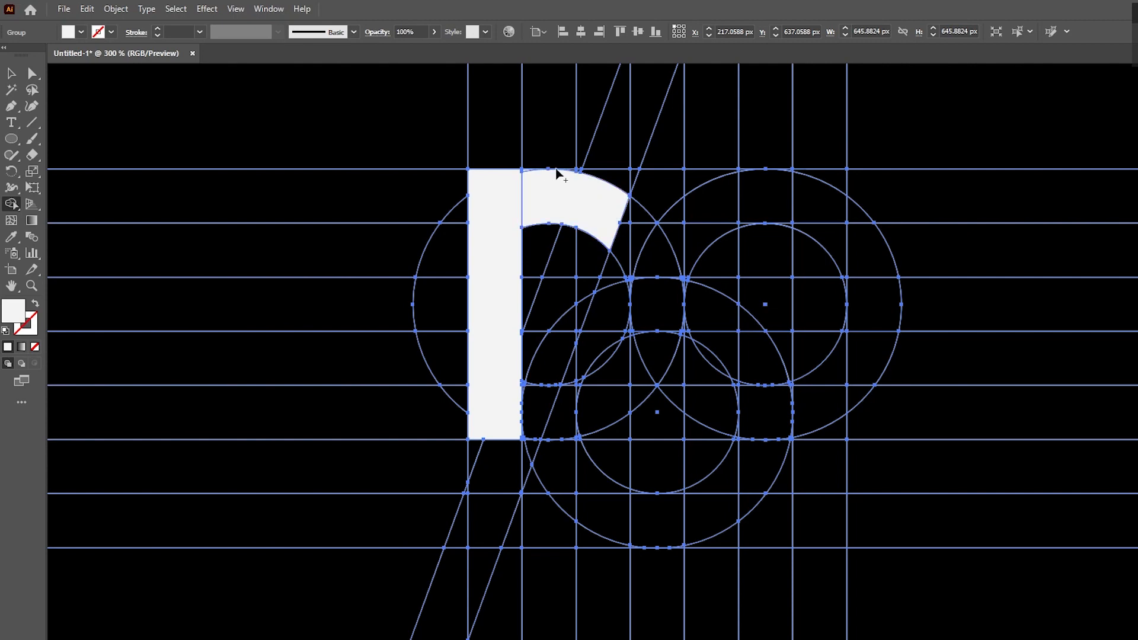
{"action": "scroll", "coordinate": [567, 175], "scroll_direction": "up", "scroll_amount": 5}
{"action": "left_click_drag", "start_coordinate": [481, 193], "coordinate": [442, 188]}
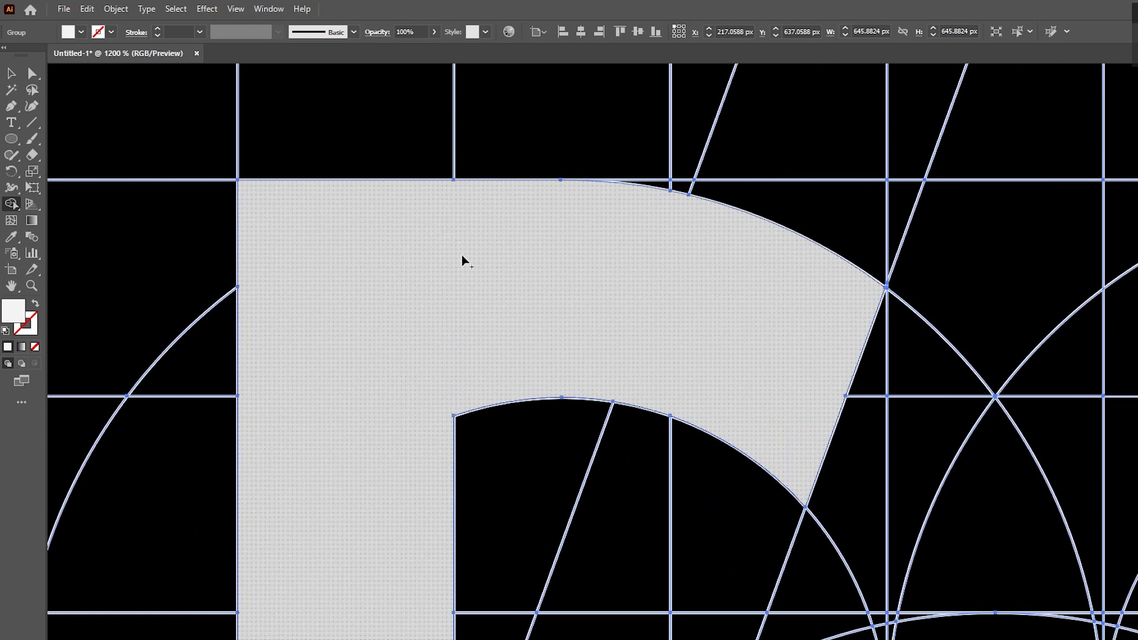
Merge the left circle pair's bottom arc into the stem, including the thin slivers along the lower grid line
{"action": "scroll", "coordinate": [543, 246], "scroll_direction": "down", "scroll_amount": 5}
{"action": "scroll", "coordinate": [575, 438], "scroll_direction": "up", "scroll_amount": 1}
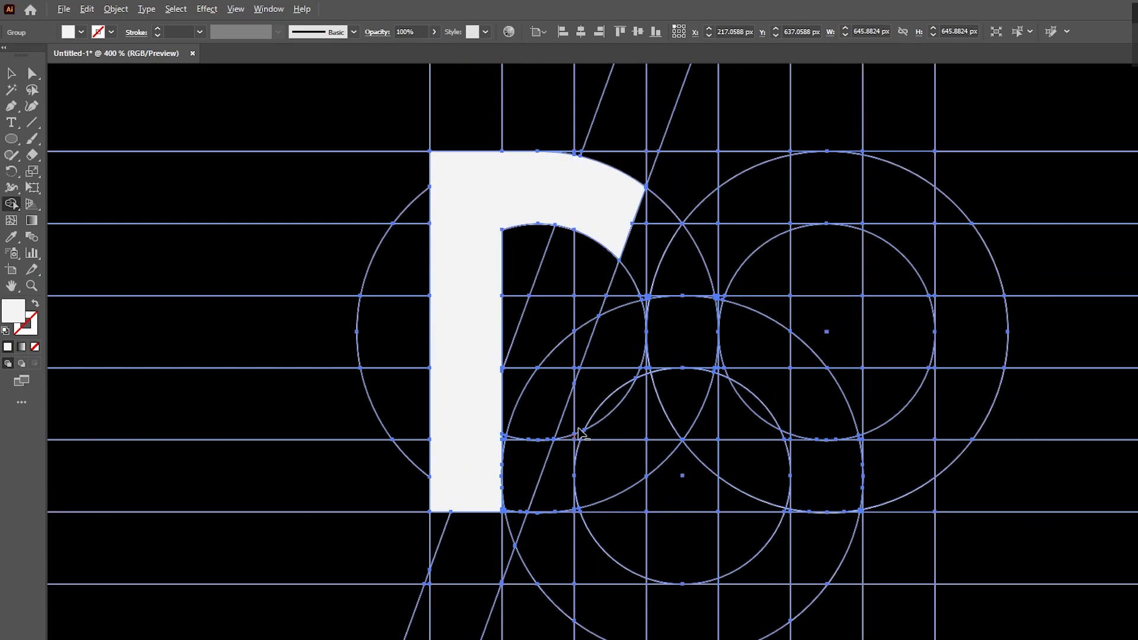
{"action": "mouse_move", "coordinate": [508, 462]}
{"action": "left_mouse_down"}
{"action": "mouse_move", "coordinate": [516, 495]}
{"action": "mouse_move", "coordinate": [503, 501]}
{"action": "mouse_move", "coordinate": [503, 479]}
{"action": "left_mouse_up"}
{"action": "scroll", "coordinate": [554, 526], "scroll_direction": "up", "scroll_amount": 5}
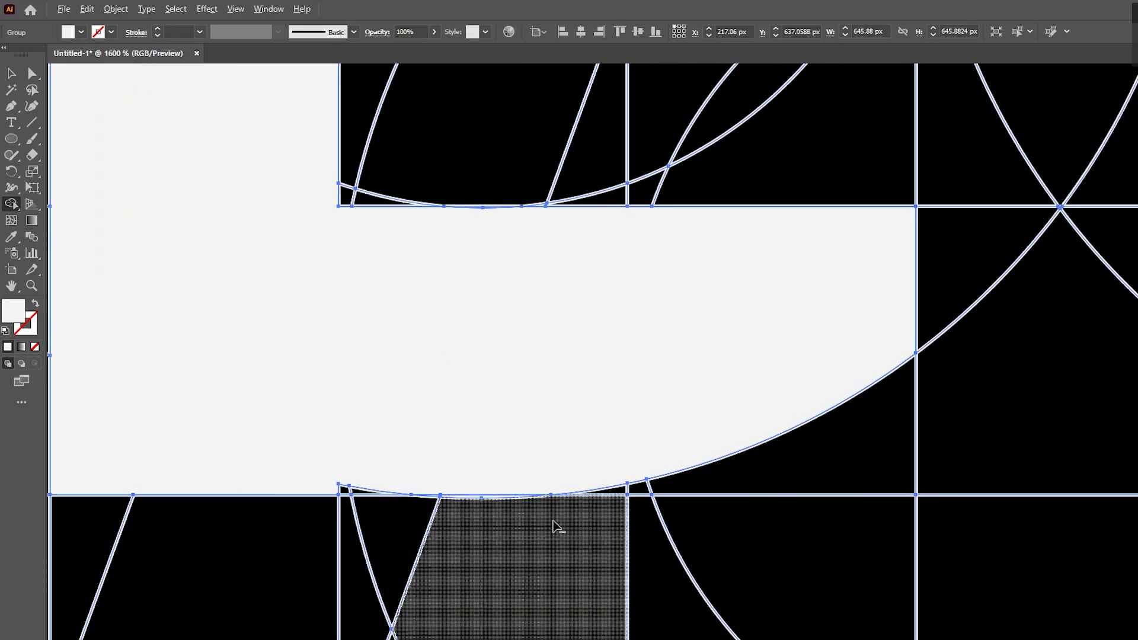
{"action": "left_click_drag", "start_coordinate": [323, 455], "coordinate": [244, 459]}
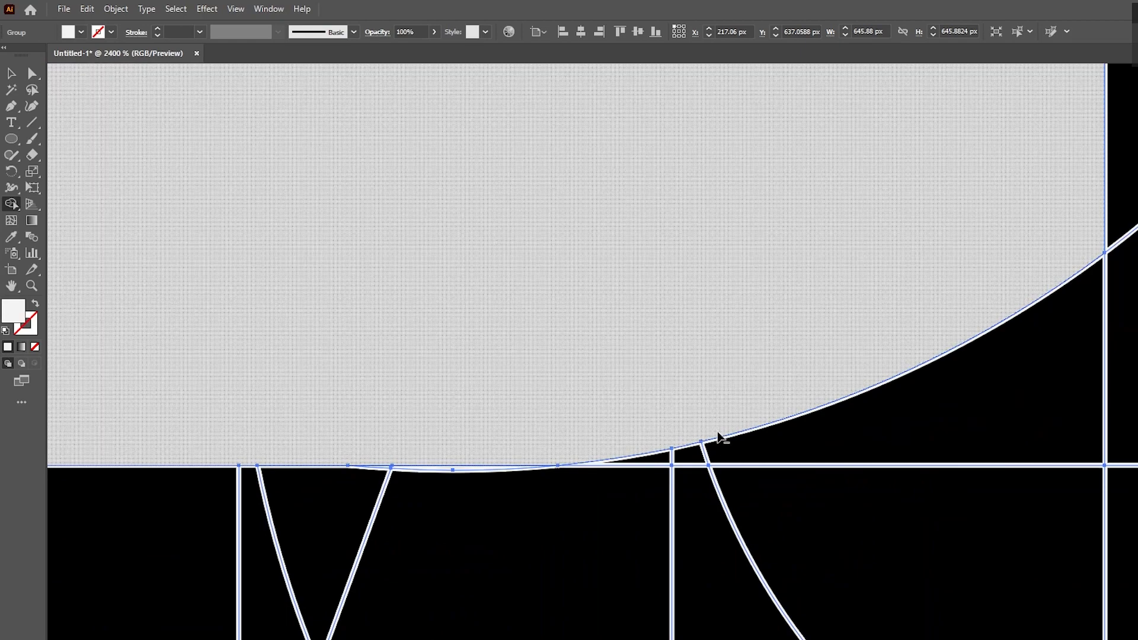
Extend the white shape up through the band between the circle pairs and over the right pair's upper arc, forming an S curve
{"action": "scroll", "coordinate": [710, 444], "scroll_direction": "down", "scroll_amount": 4}
{"action": "left_click_drag", "start_coordinate": [760, 323], "coordinate": [619, 444]}
{"action": "mouse_move", "coordinate": [558, 465]}
{"action": "left_mouse_down"}
{"action": "mouse_move", "coordinate": [609, 449]}
{"action": "mouse_move", "coordinate": [543, 463]}
{"action": "mouse_move", "coordinate": [675, 438]}
{"action": "mouse_move", "coordinate": [696, 421]}
{"action": "mouse_move", "coordinate": [655, 495]}
{"action": "mouse_move", "coordinate": [699, 371]}
{"action": "mouse_move", "coordinate": [681, 334]}
{"action": "mouse_move", "coordinate": [661, 360]}
{"action": "mouse_move", "coordinate": [675, 352]}
{"action": "mouse_move", "coordinate": [666, 371]}
{"action": "mouse_move", "coordinate": [670, 352]}
{"action": "mouse_move", "coordinate": [760, 343]}
{"action": "mouse_move", "coordinate": [756, 355]}
{"action": "mouse_move", "coordinate": [747, 244]}
{"action": "mouse_move", "coordinate": [719, 240]}
{"action": "mouse_move", "coordinate": [802, 180]}
{"action": "mouse_move", "coordinate": [709, 254]}
{"action": "left_mouse_up"}
{"action": "mouse_move", "coordinate": [674, 359]}
{"action": "left_mouse_down"}
{"action": "mouse_move", "coordinate": [664, 382]}
{"action": "mouse_move", "coordinate": [674, 371]}
{"action": "mouse_move", "coordinate": [649, 354]}
{"action": "left_mouse_up"}
{"action": "left_click_drag", "start_coordinate": [655, 256], "coordinate": [859, 176]}
{"action": "mouse_move", "coordinate": [884, 234]}
{"action": "left_mouse_down"}
{"action": "mouse_move", "coordinate": [1003, 300]}
{"action": "mouse_move", "coordinate": [984, 272]}
{"action": "left_mouse_up"}
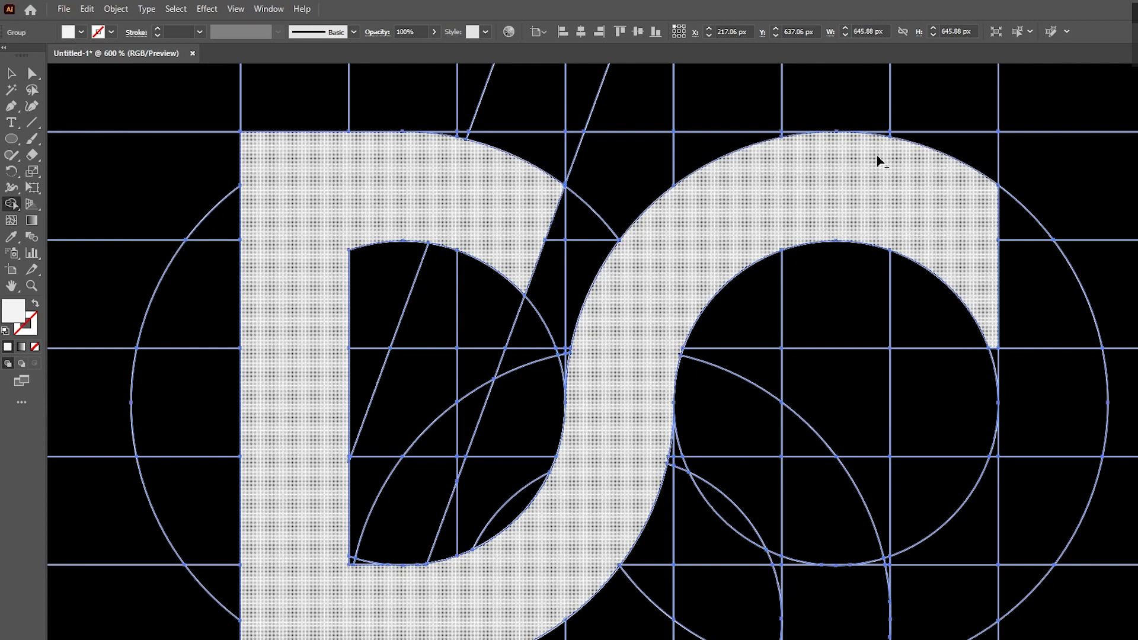
Square off the upper right corner, merge the right vertical stem down to the lower grid line, and deselect the artwork
{"action": "mouse_move", "coordinate": [874, 144]}
{"action": "left_mouse_down"}
{"action": "mouse_move", "coordinate": [959, 149]}
{"action": "mouse_move", "coordinate": [976, 333]}
{"action": "left_mouse_up"}
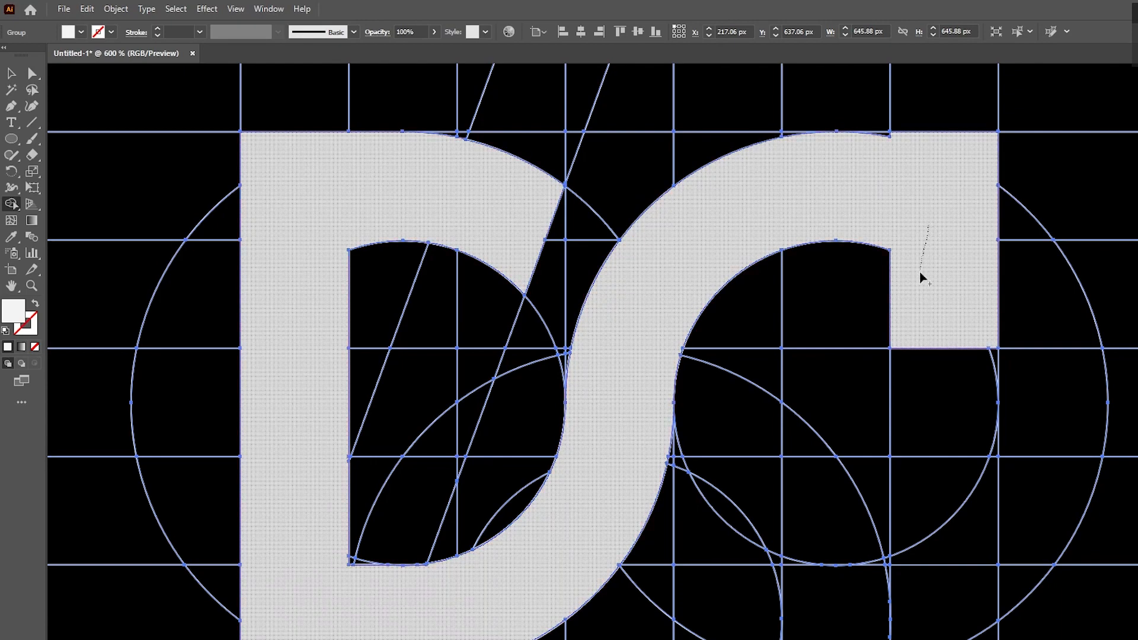
{"action": "mouse_move", "coordinate": [987, 344]}
{"action": "left_mouse_down"}
{"action": "mouse_move", "coordinate": [975, 519]}
{"action": "mouse_move", "coordinate": [973, 472]}
{"action": "mouse_move", "coordinate": [993, 447]}
{"action": "mouse_move", "coordinate": [953, 531]}
{"action": "left_mouse_up"}
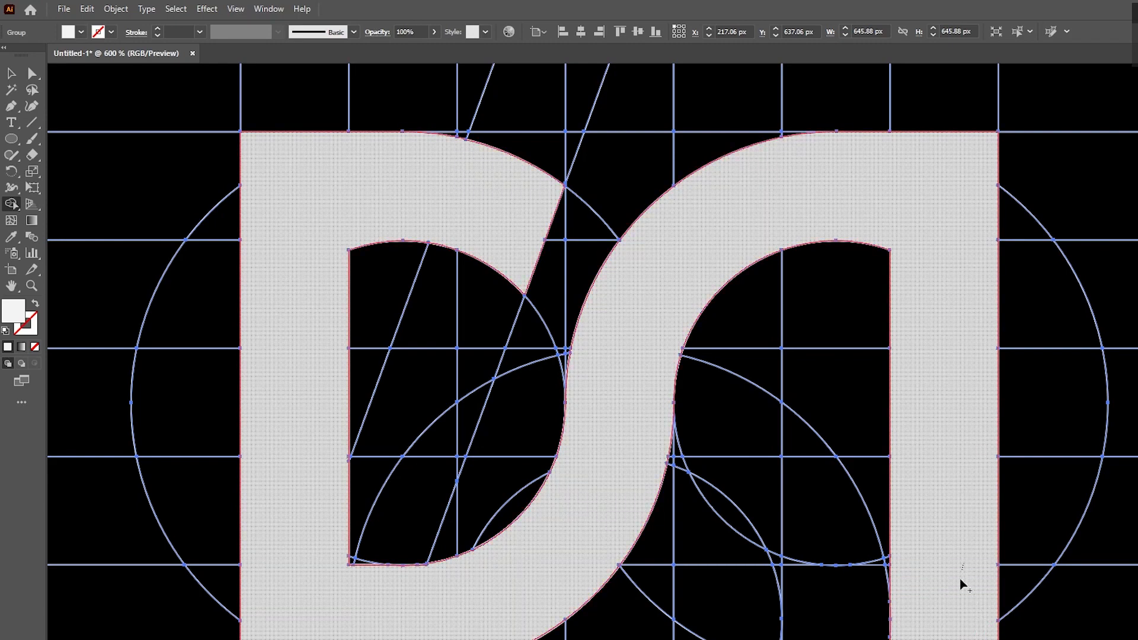
{"action": "scroll", "coordinate": [947, 513], "scroll_direction": "down", "scroll_amount": 1}
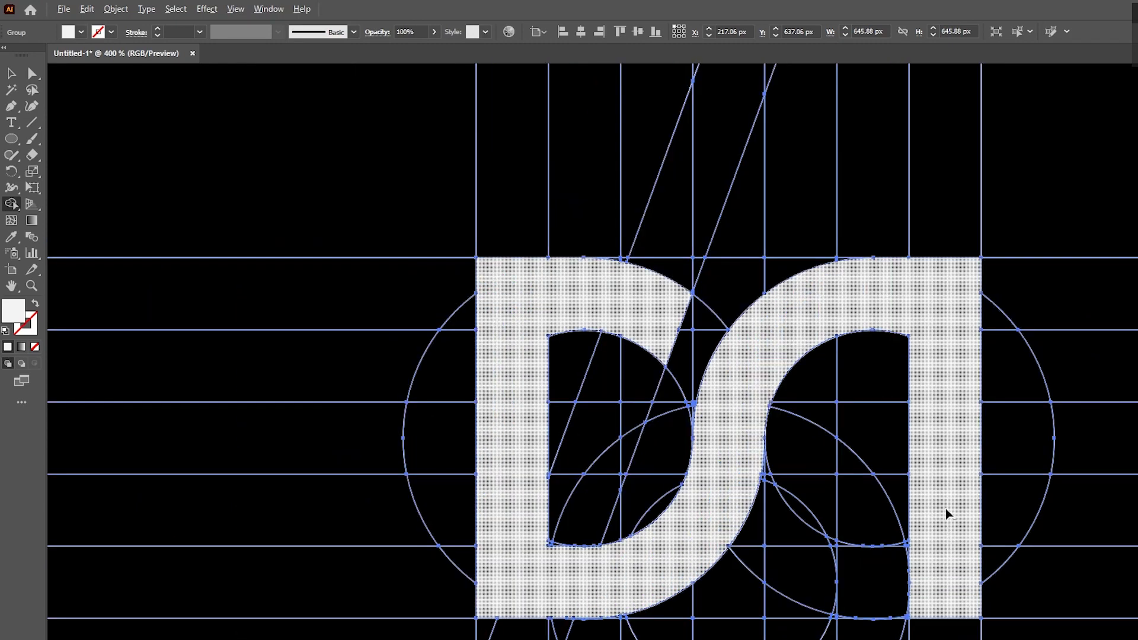
{"action": "scroll", "coordinate": [910, 597], "scroll_direction": "up", "scroll_amount": 3}
{"action": "scroll", "coordinate": [992, 561], "scroll_direction": "down", "scroll_amount": 3}
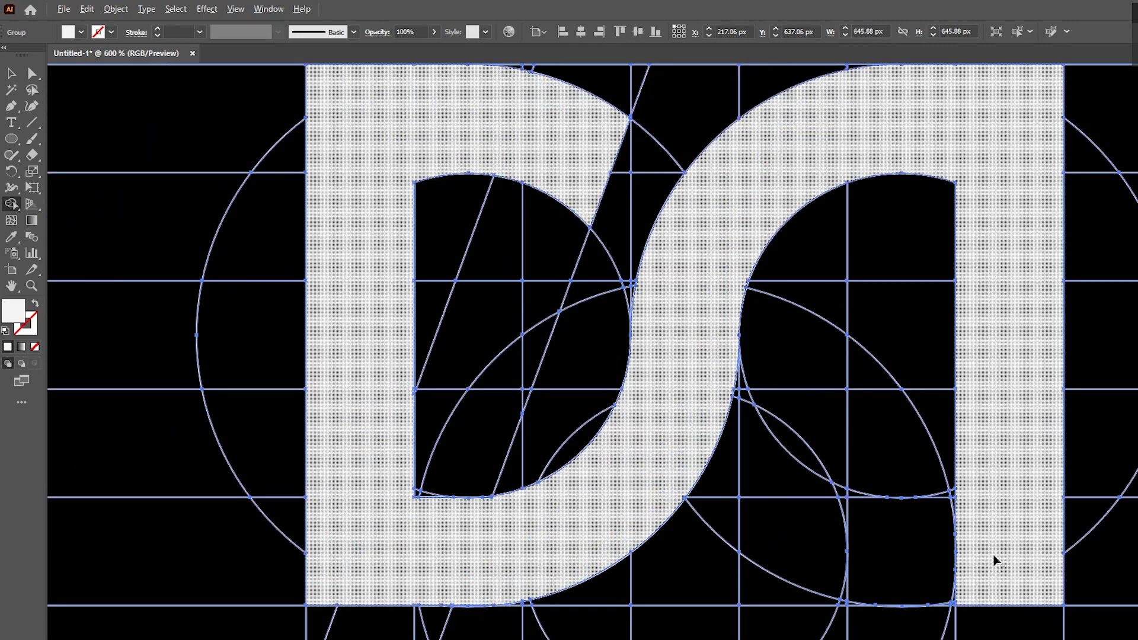
{"action": "scroll", "coordinate": [994, 557], "scroll_direction": "down", "scroll_amount": 1}
{"action": "key", "text": "v"}
{"action": "left_click", "coordinate": [466, 204]}
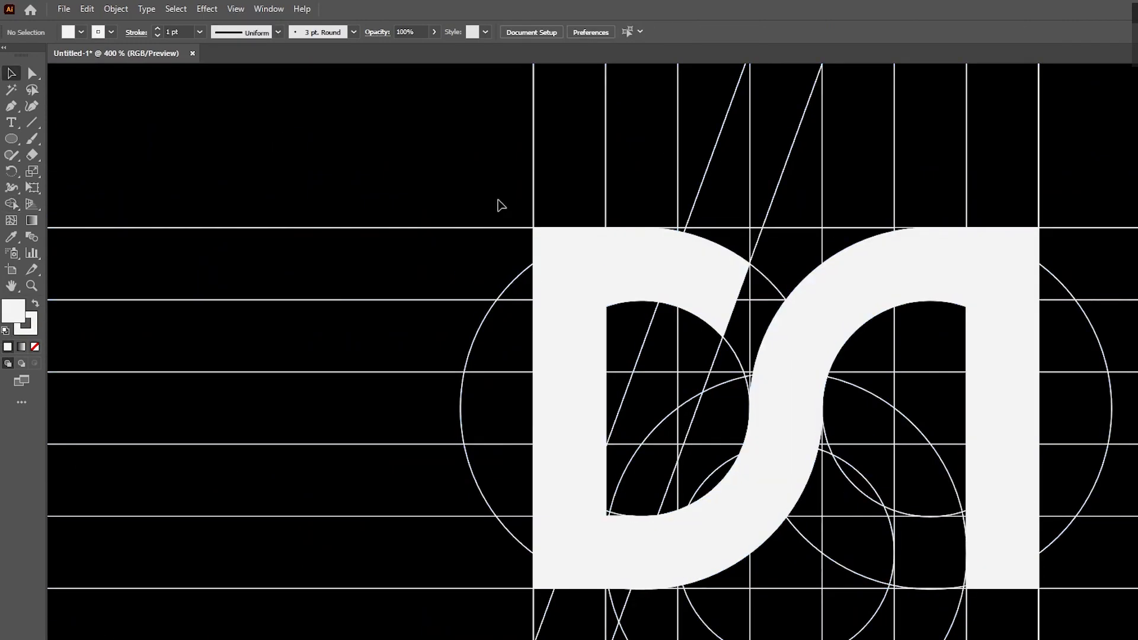
Show all hidden artwork and select the intact grid group over the white letter shape
{"action": "left_click", "coordinate": [116, 8]}
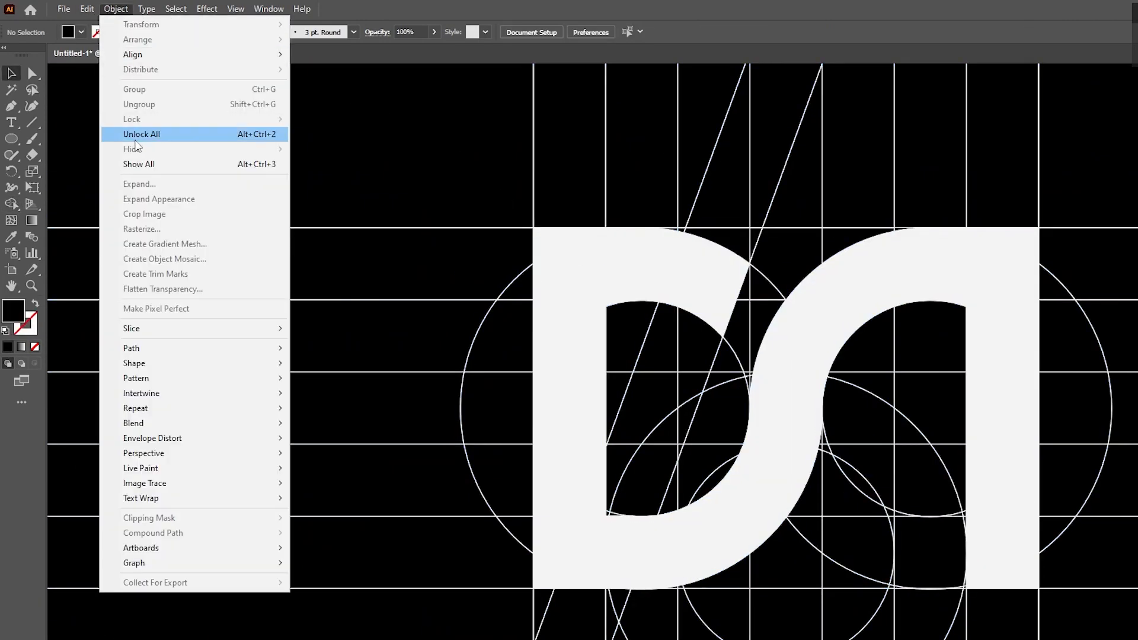
{"action": "left_click", "coordinate": [141, 165]}
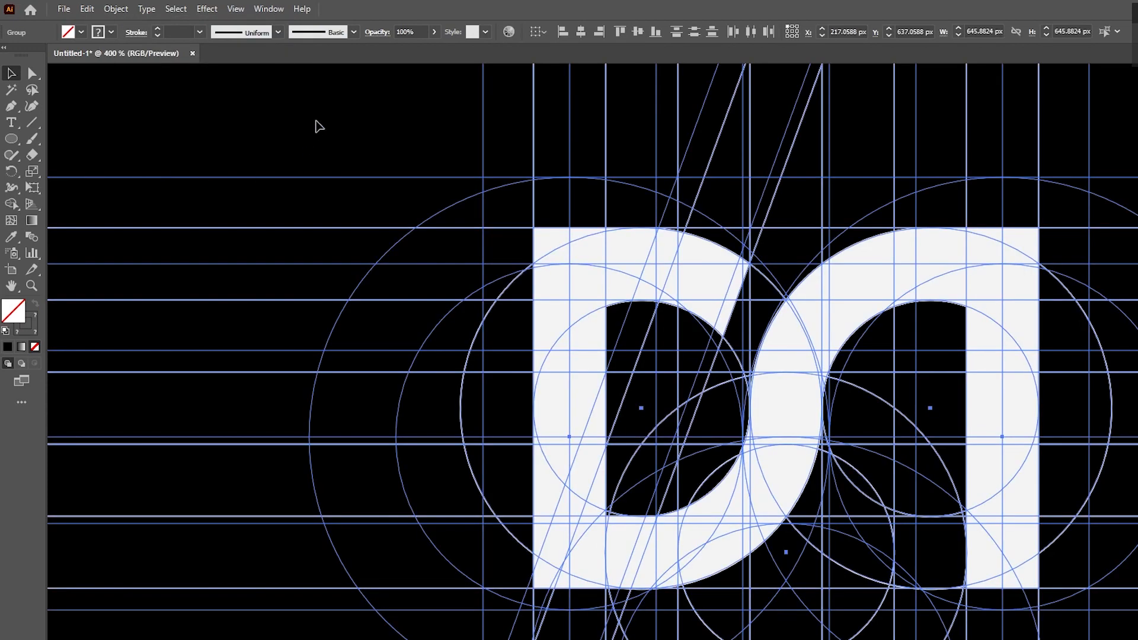
{"action": "left_click", "coordinate": [323, 127]}
{"action": "left_click_drag", "start_coordinate": [529, 270], "coordinate": [425, 272]}
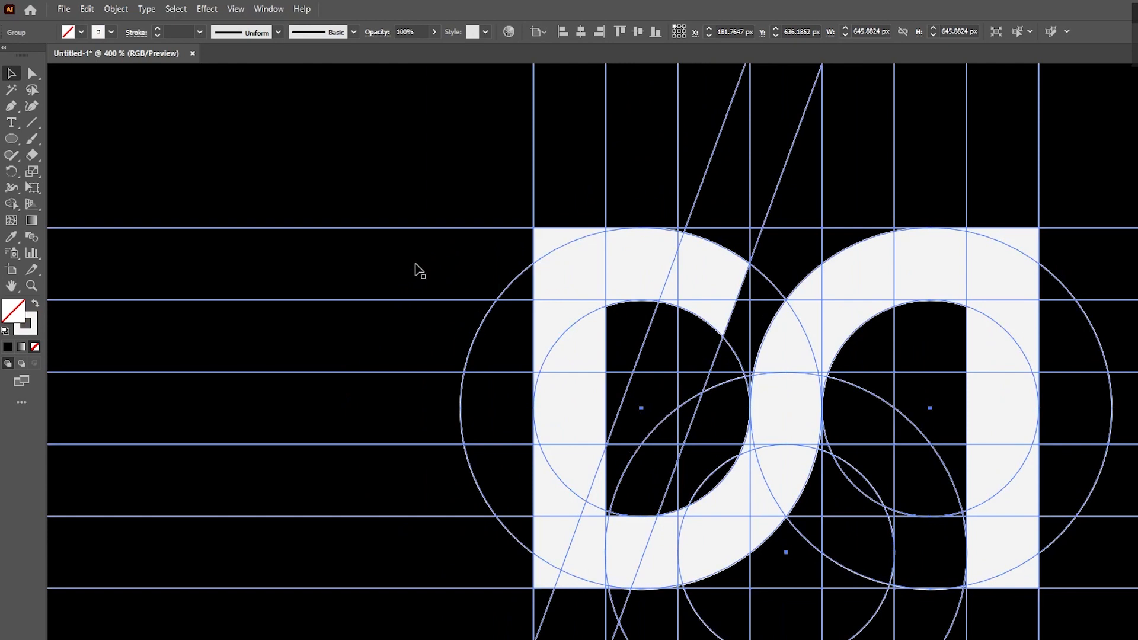
Duplicate the intact grid group in front of itself and hide the selected duplicate as a backup
{"action": "left_click", "coordinate": [87, 8]}
{"action": "left_click", "coordinate": [107, 74]}
{"action": "left_click", "coordinate": [87, 9]}
{"action": "left_click", "coordinate": [115, 106]}
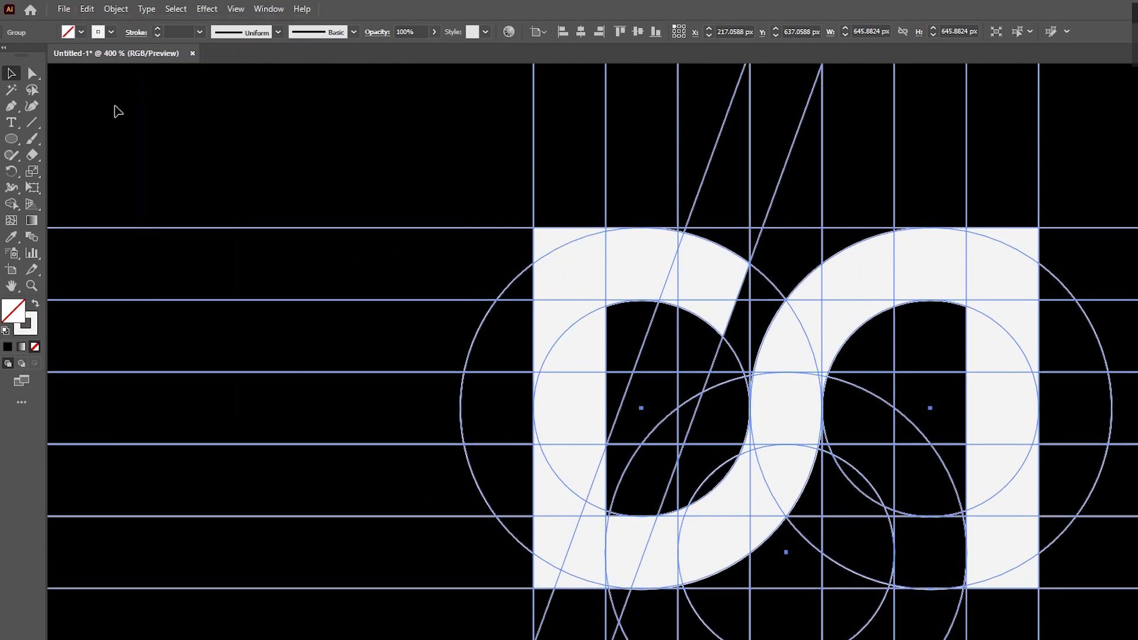
{"action": "left_click", "coordinate": [115, 9]}
{"action": "mouse_move", "coordinate": [190, 151]}
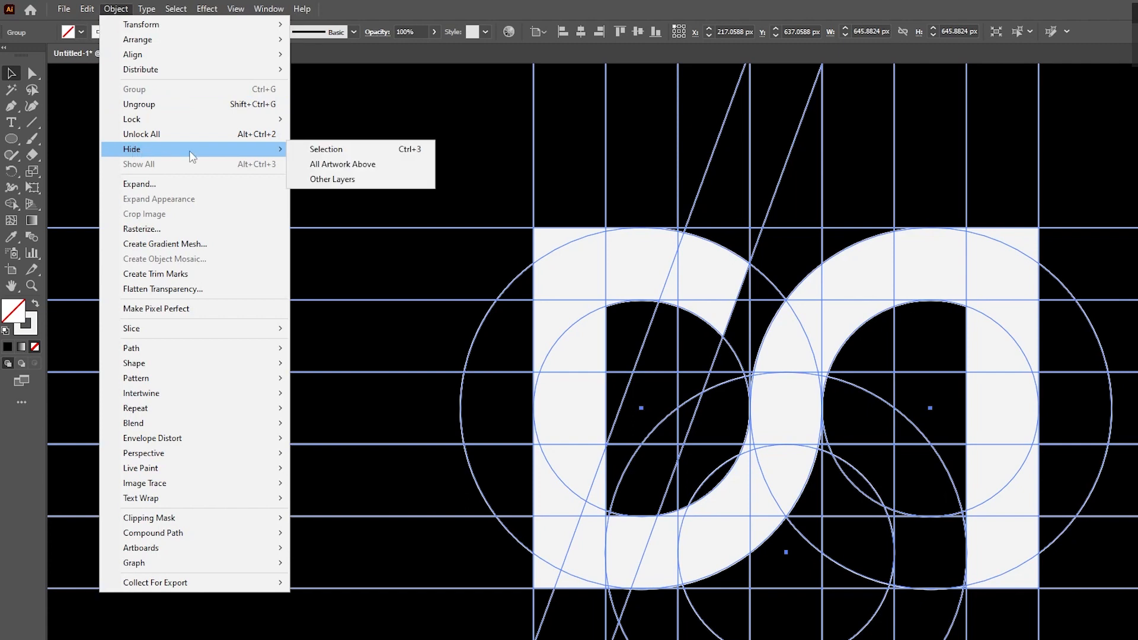
{"action": "left_click", "coordinate": [317, 153]}
Isolate the grid group, move the lower pair of circles right by one grid column, and exit isolation
{"action": "left_click", "coordinate": [534, 228]}
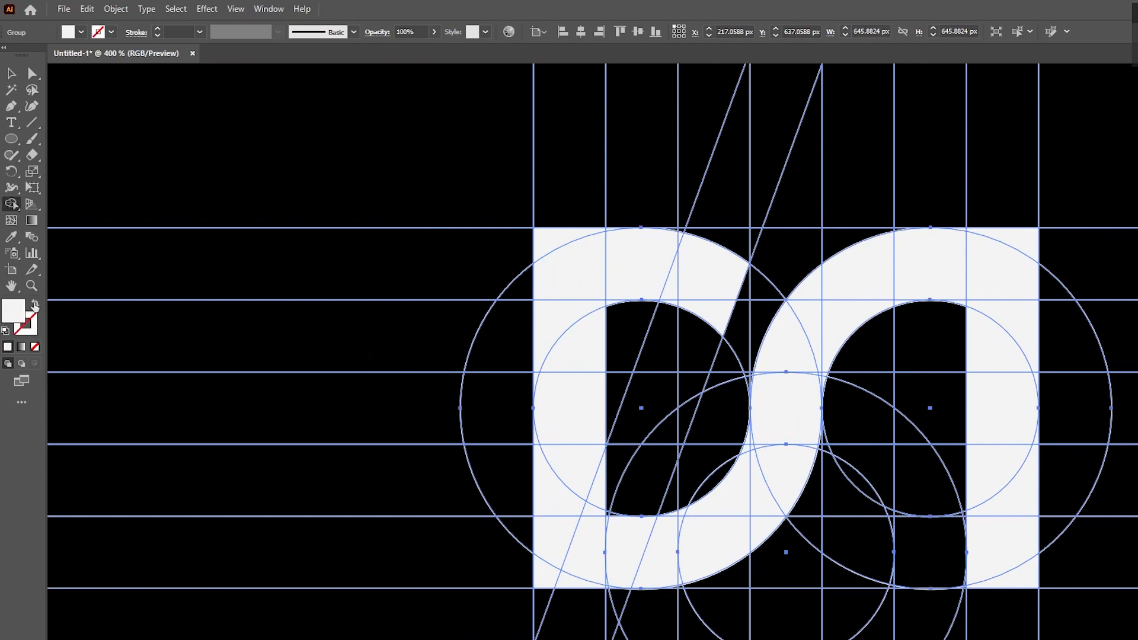
{"action": "double_click", "coordinate": [951, 477]}
{"action": "left_click", "coordinate": [951, 477]}
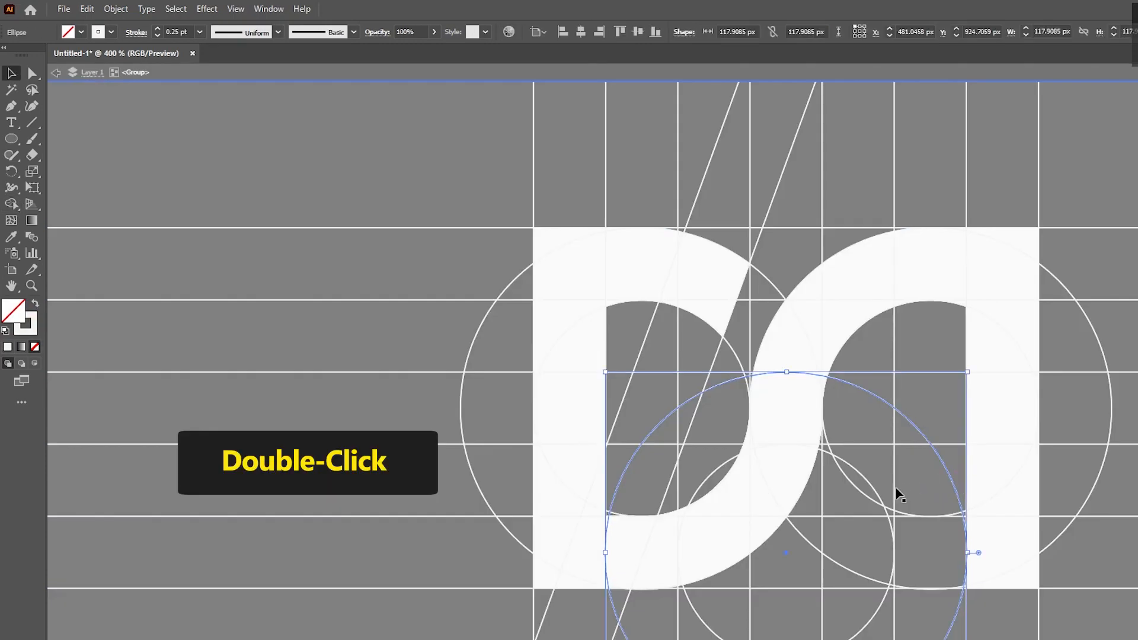
{"action": "left_click_drag", "start_coordinate": [876, 490], "coordinate": [945, 493]}
{"action": "double_click", "coordinate": [438, 187]}
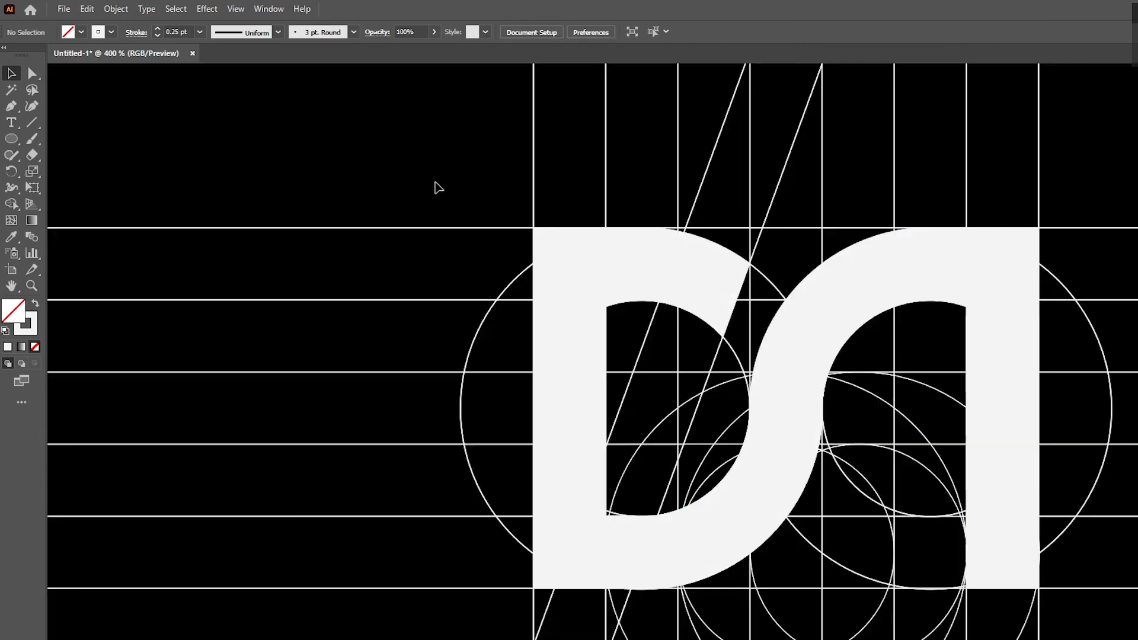
Using the Shape Builder with a white fill, merge the moved circle pair's curved band from the S curve to the right stem's base
{"action": "left_click", "coordinate": [882, 383]}
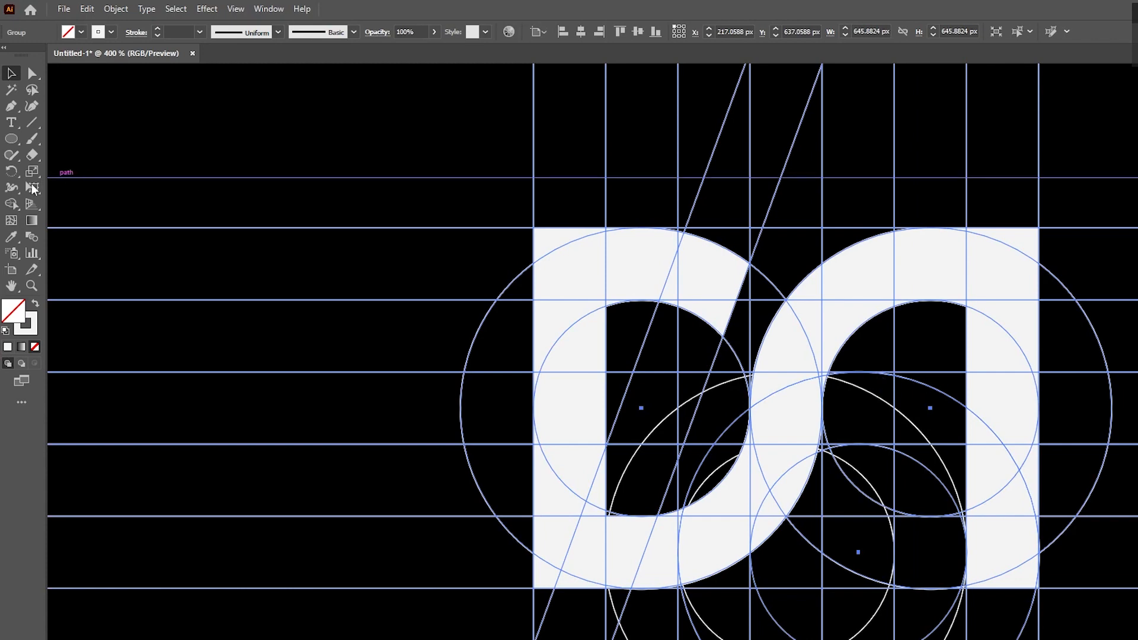
{"action": "left_click", "coordinate": [12, 205]}
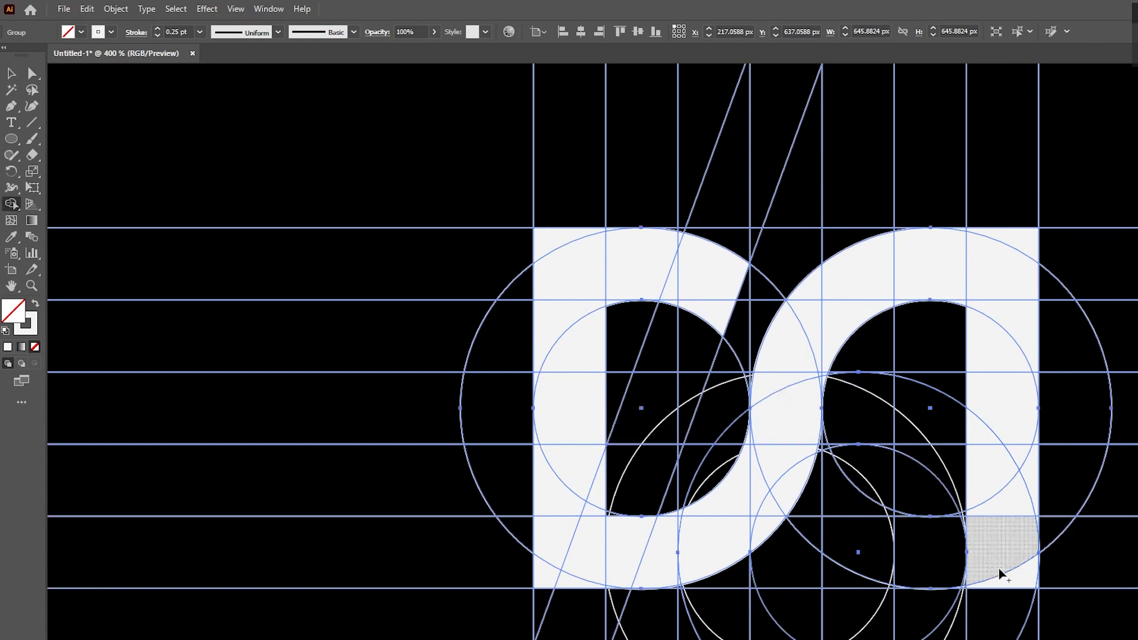
{"action": "mouse_move", "coordinate": [1020, 581]}
{"action": "left_mouse_down"}
{"action": "mouse_move", "coordinate": [1004, 483]}
{"action": "mouse_move", "coordinate": [934, 419]}
{"action": "mouse_move", "coordinate": [823, 406]}
{"action": "mouse_move", "coordinate": [767, 386]}
{"action": "left_mouse_up"}
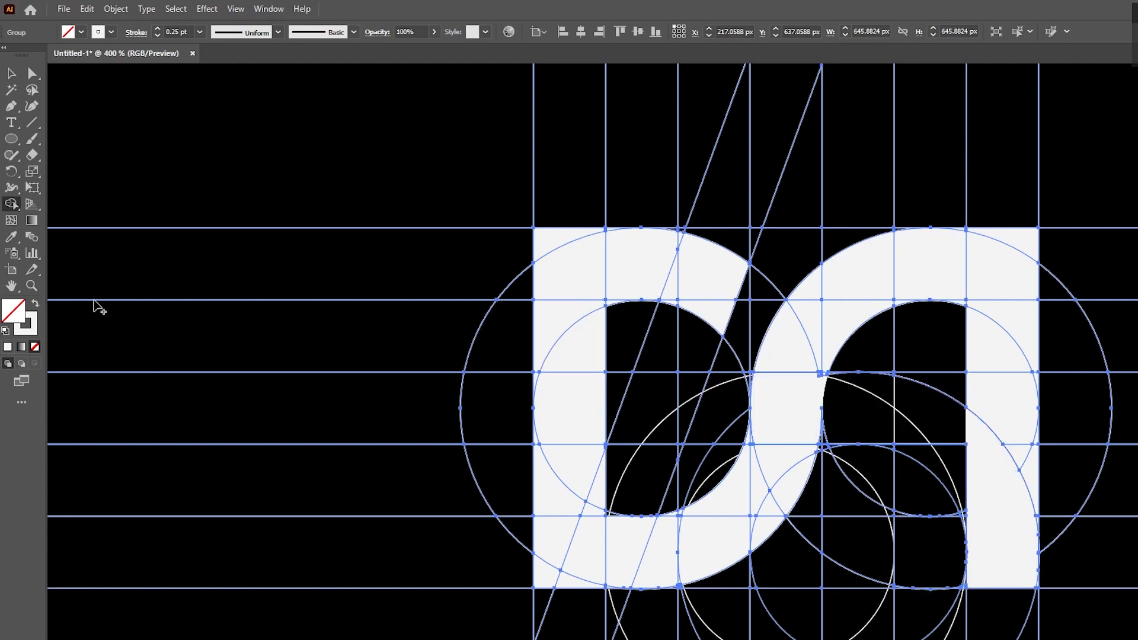
{"action": "left_click", "coordinate": [35, 304]}
{"action": "mouse_move", "coordinate": [1009, 536]}
{"action": "left_mouse_down"}
{"action": "mouse_move", "coordinate": [930, 460]}
{"action": "mouse_move", "coordinate": [981, 498]}
{"action": "left_mouse_up"}
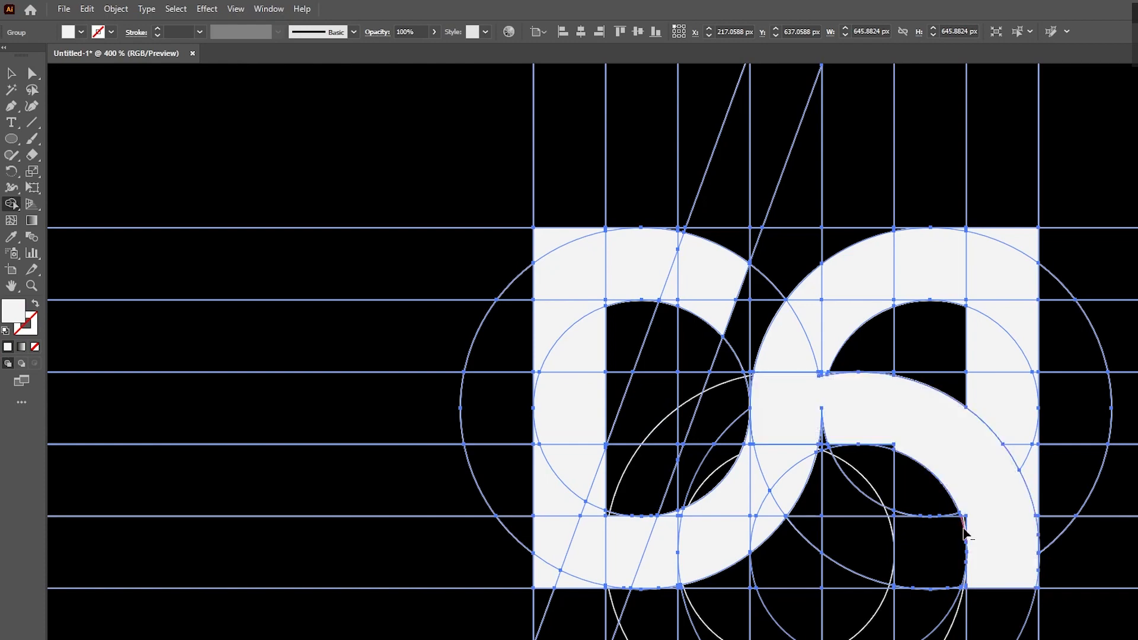
Merge the small corner slivers along the curved band's inner edge near the S curve into the white band
{"action": "scroll", "coordinate": [967, 521], "scroll_direction": "up", "scroll_amount": 4}
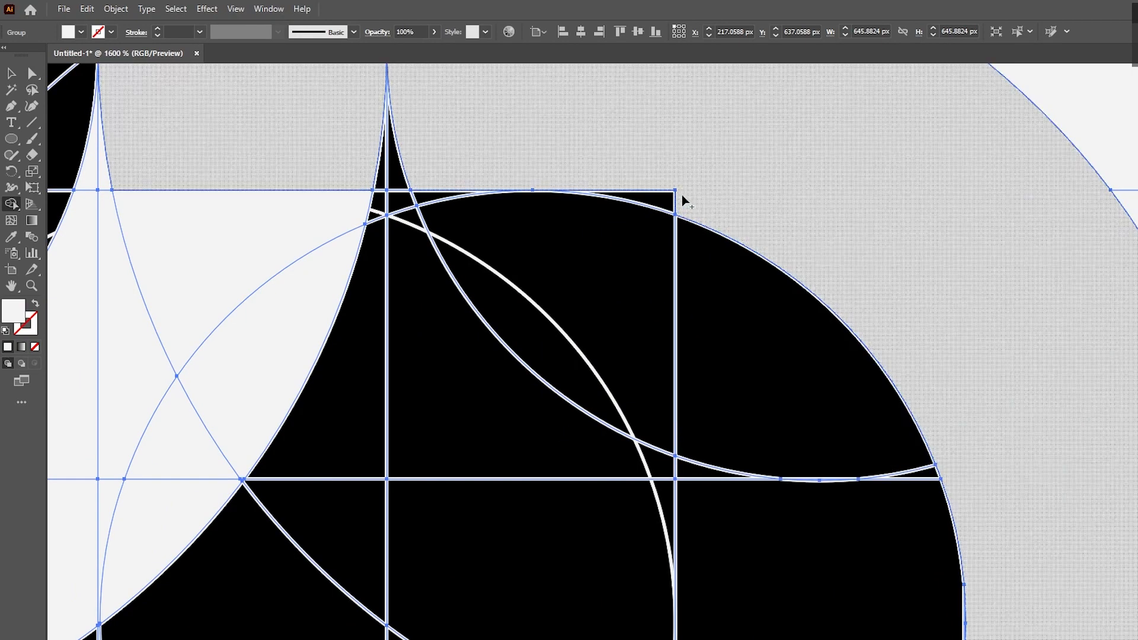
{"action": "left_click_drag", "start_coordinate": [681, 196], "coordinate": [662, 200]}
{"action": "left_click_drag", "start_coordinate": [429, 141], "coordinate": [406, 170]}
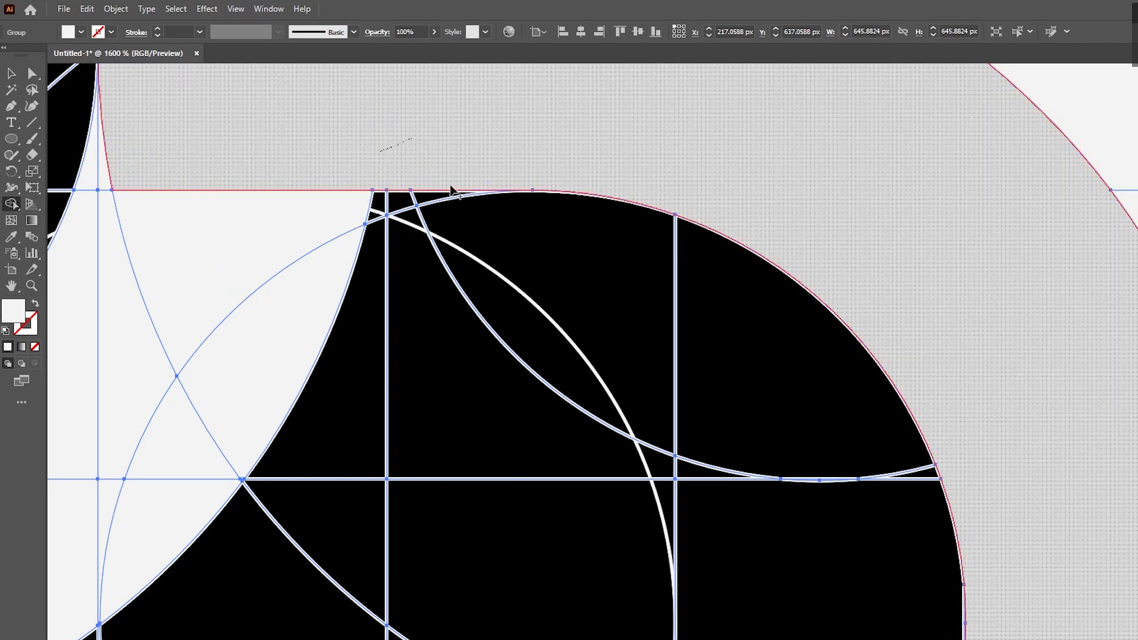
Merge the remaining slivers at the curved band's upper edge and at its end on the S curve, and deselect the artwork
{"action": "scroll", "coordinate": [932, 314], "scroll_direction": "down", "scroll_amount": 3}
{"action": "scroll", "coordinate": [895, 239], "scroll_direction": "up", "scroll_amount": 1}
{"action": "left_click", "coordinate": [678, 143]}
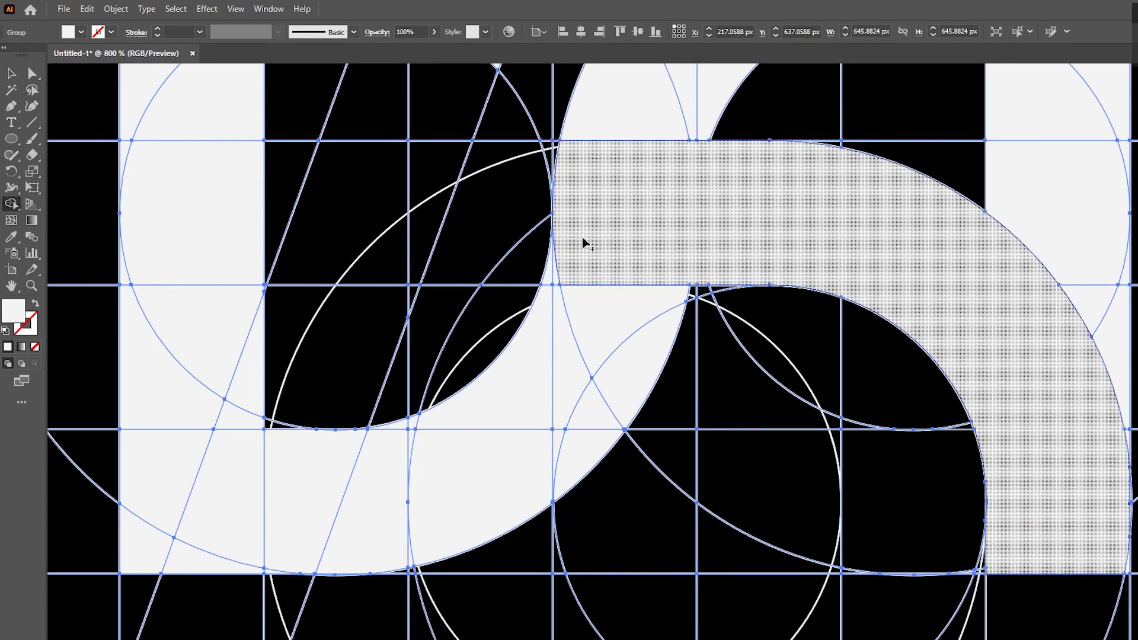
{"action": "left_click_drag", "start_coordinate": [572, 247], "coordinate": [555, 268]}
{"action": "scroll", "coordinate": [654, 261], "scroll_direction": "down", "scroll_amount": 2}
{"action": "left_click_drag", "start_coordinate": [733, 214], "coordinate": [730, 324]}
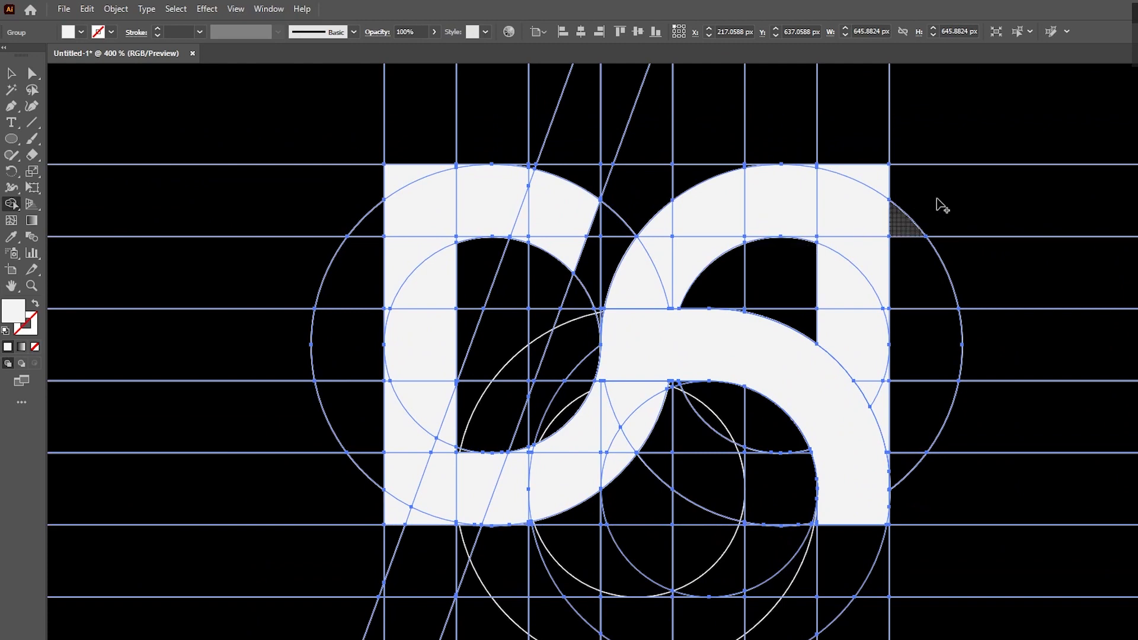
{"action": "key", "text": "v"}
{"action": "left_click", "coordinate": [993, 137]}
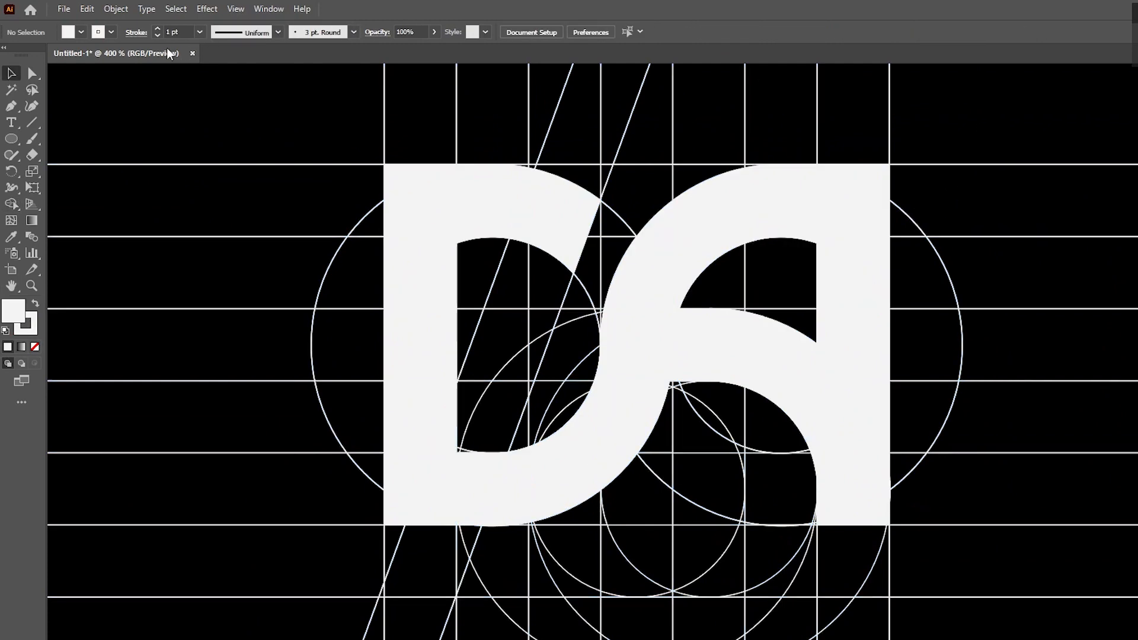
Show all hidden artwork, set the intact grid group's stroke to light grey d3d3d3, and deselect it
{"action": "left_click", "coordinate": [110, 9]}
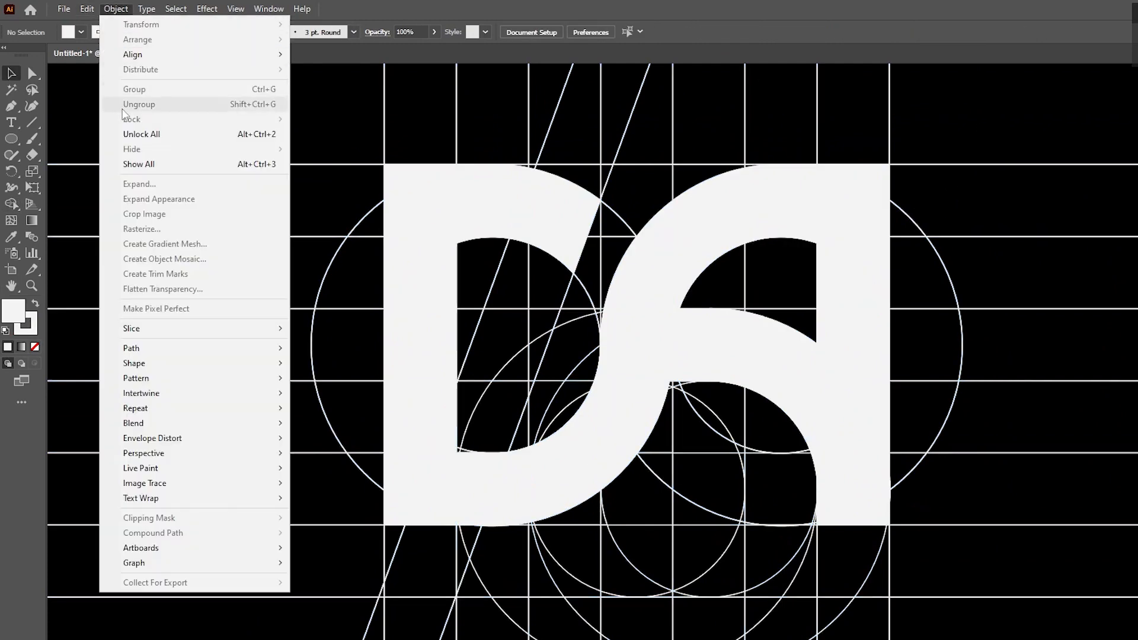
{"action": "left_click", "coordinate": [149, 162]}
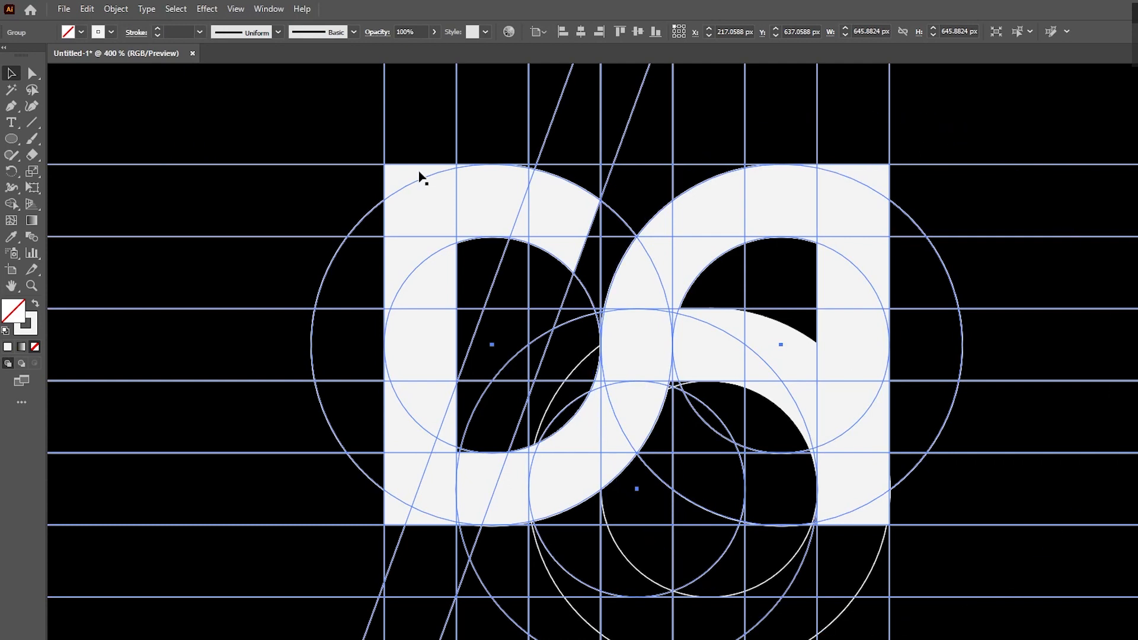
{"action": "double_click", "coordinate": [31, 320]}
{"action": "left_click", "coordinate": [336, 191]}
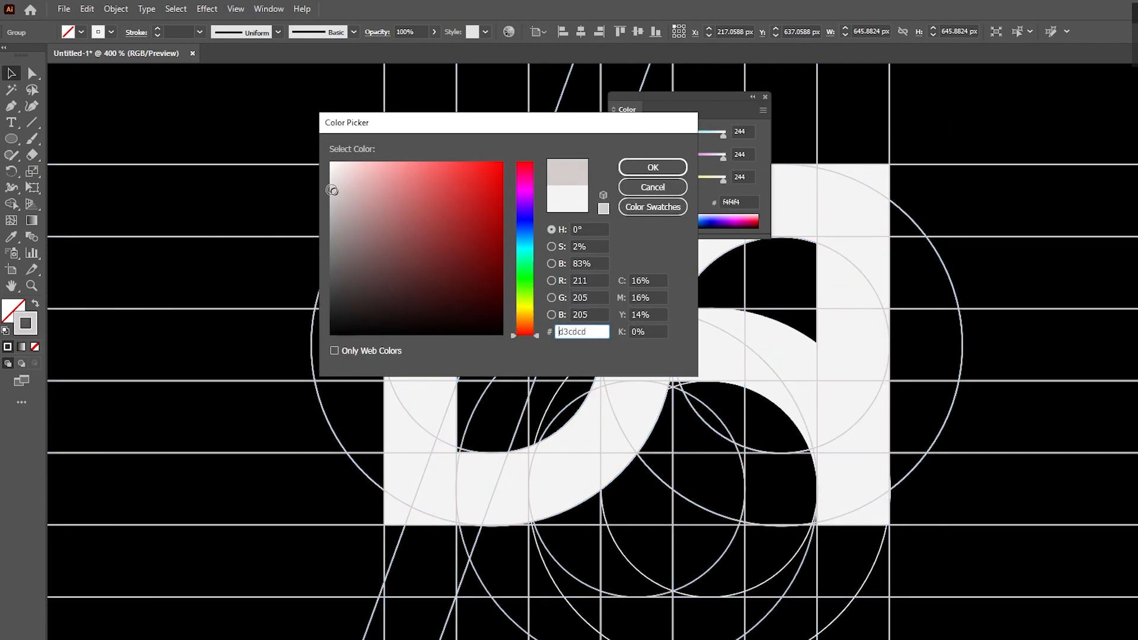
{"action": "left_click", "coordinate": [664, 168]}
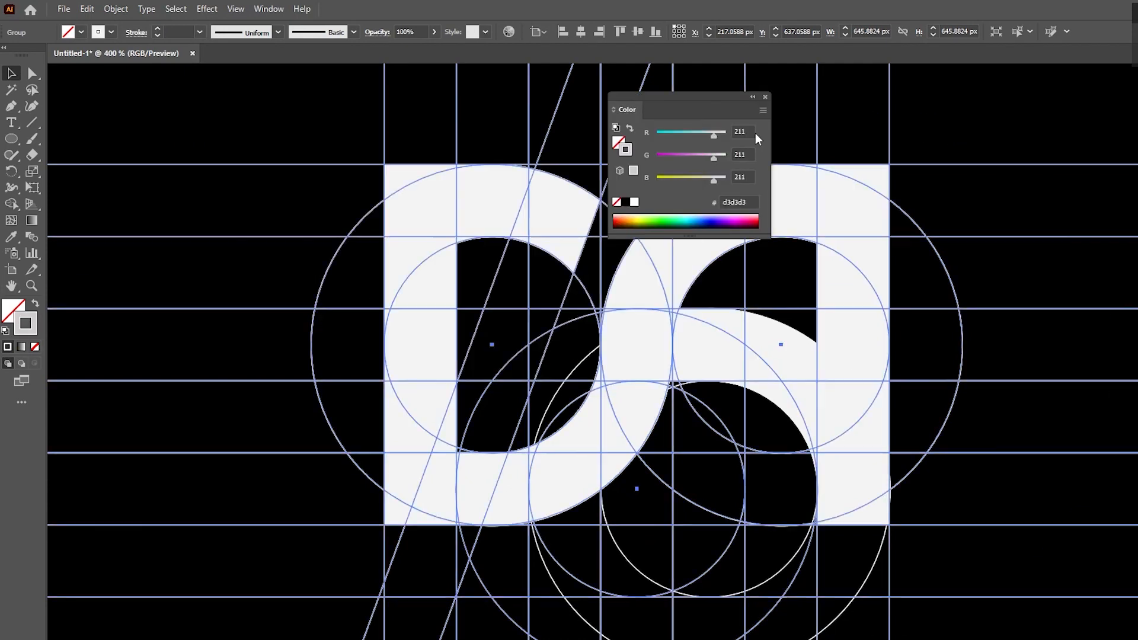
{"action": "left_click", "coordinate": [765, 97]}
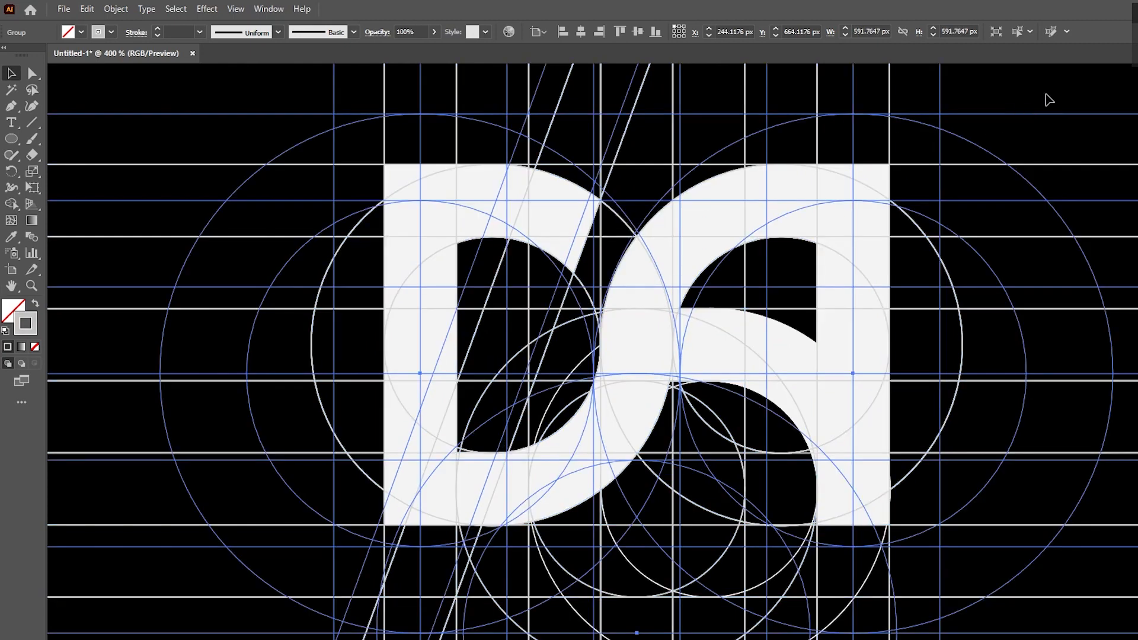
{"action": "left_click", "coordinate": [1044, 98]}
{"action": "scroll", "coordinate": [1085, 186], "scroll_direction": "down", "scroll_amount": 1}
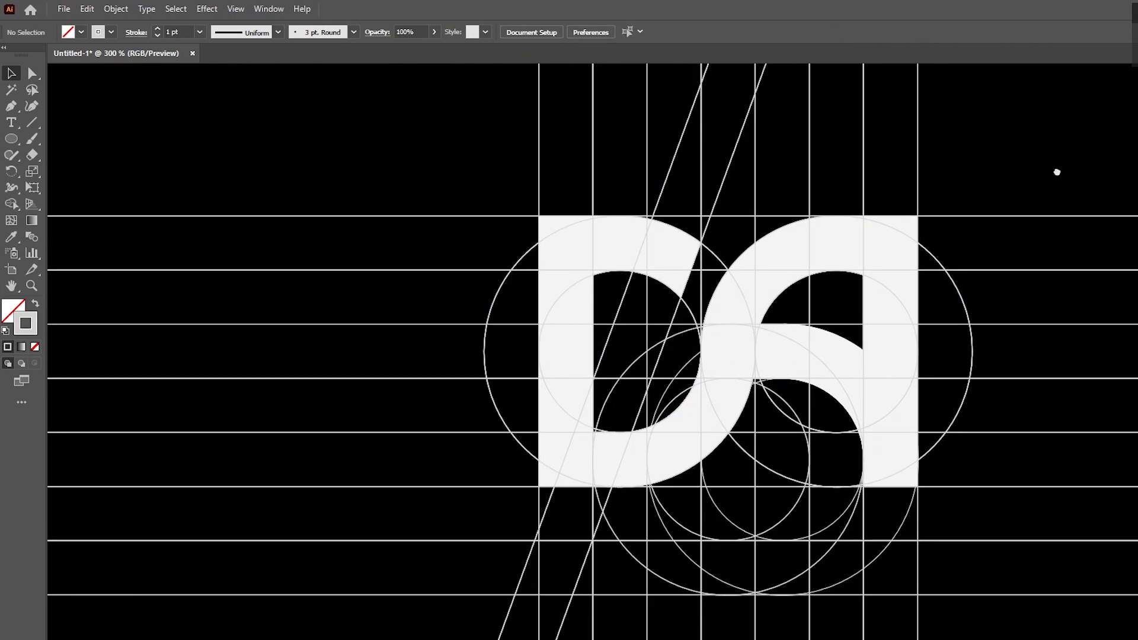
Try to move all the lettermark and grid artwork to the right of its original place
{"action": "scroll", "coordinate": [1056, 174], "scroll_direction": "down", "scroll_amount": 3}
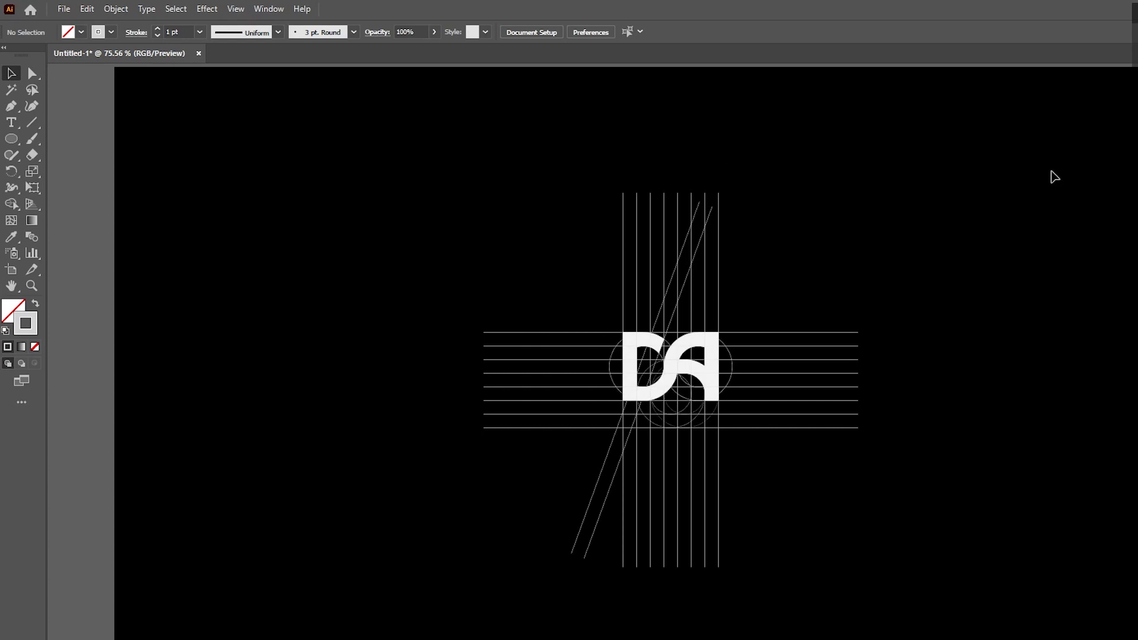
{"action": "left_click", "coordinate": [725, 369]}
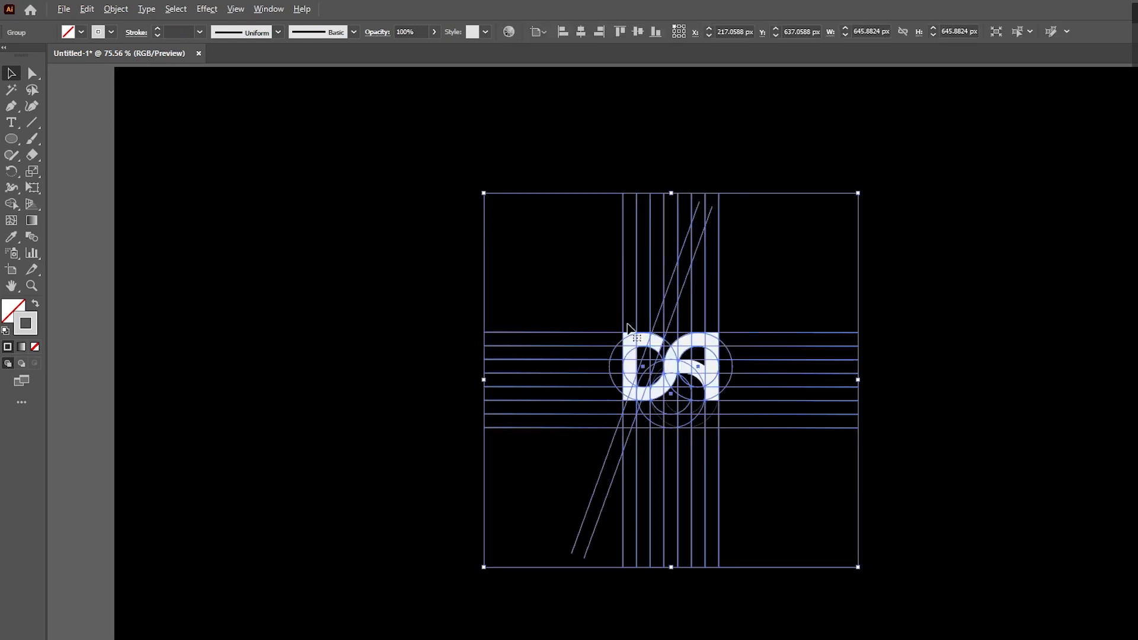
{"action": "key", "text": "ctrl+a"}
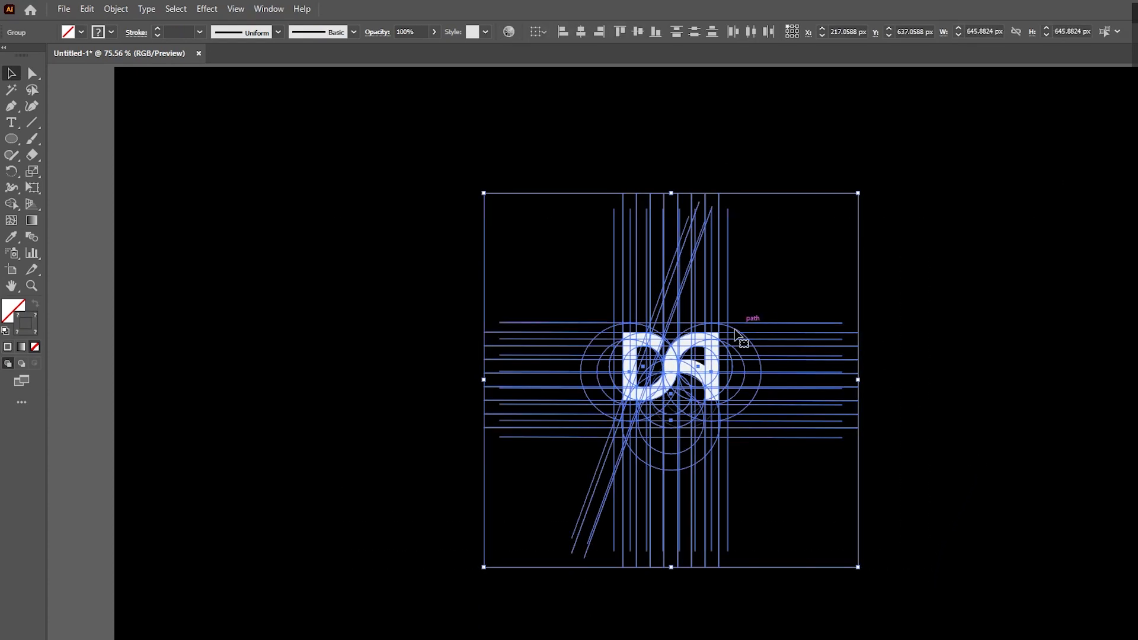
{"action": "left_click_drag", "start_coordinate": [706, 349], "coordinate": [986, 350]}
{"action": "key", "text": "ctrl+z"}
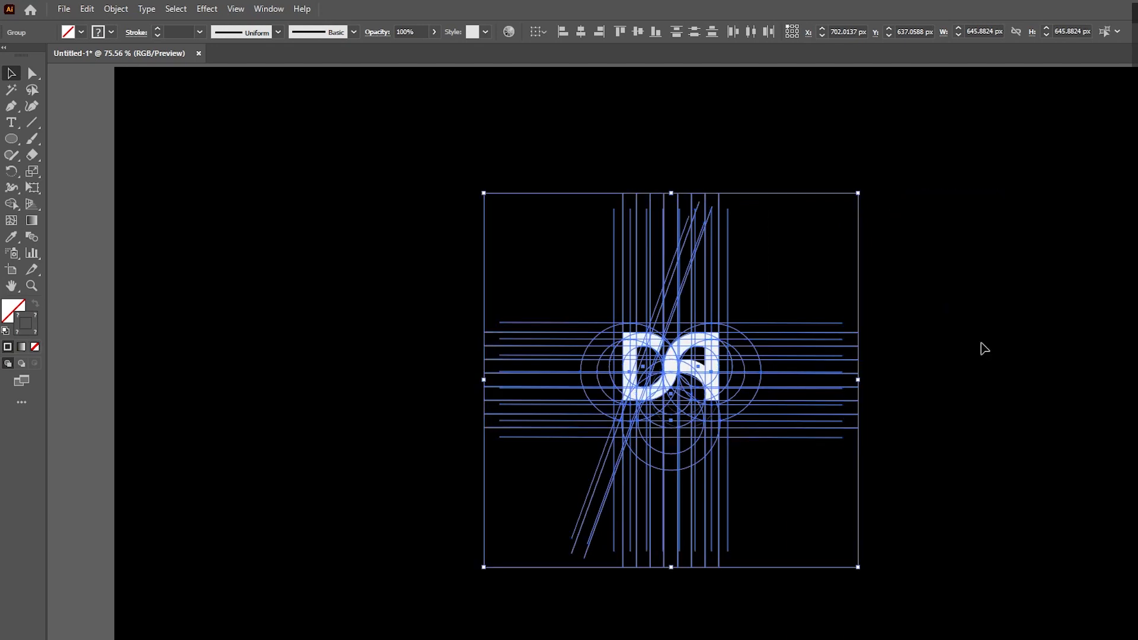
Unlock all objects, select the black background rectangle, and lock only that background
{"action": "key", "text": "ctrl+alt+2"}
{"action": "left_click", "coordinate": [95, 76]}
{"action": "left_click", "coordinate": [122, 75]}
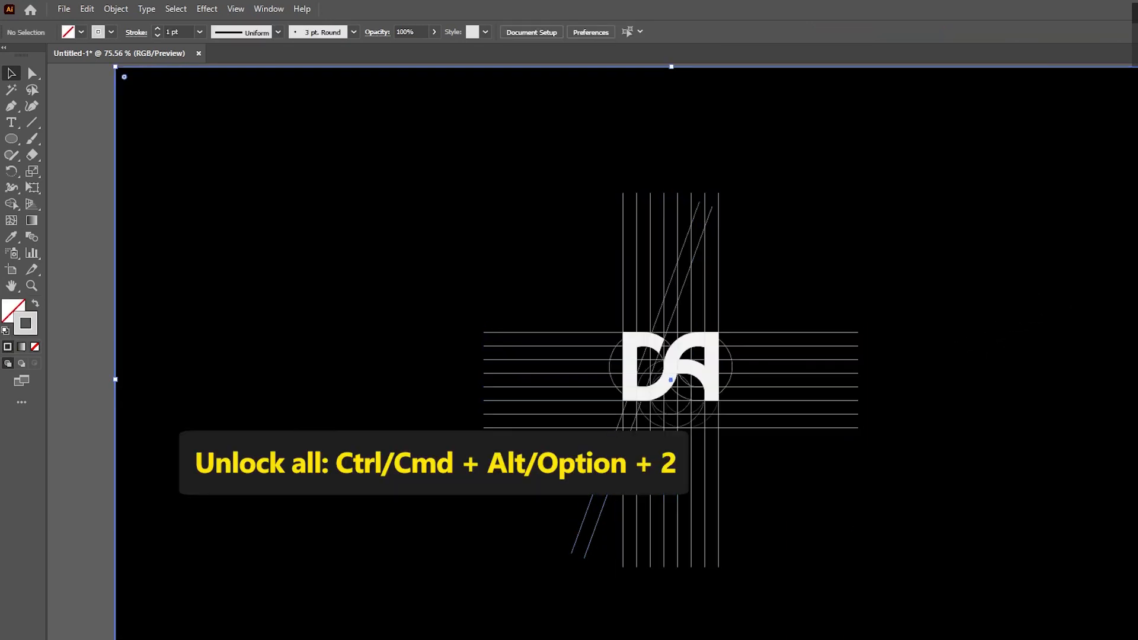
{"action": "key", "text": "ctrl+2"}
Select the lettermark with all its grids and place a duplicate to the left of the original
{"action": "left_click_drag", "start_coordinate": [934, 220], "coordinate": [595, 522]}
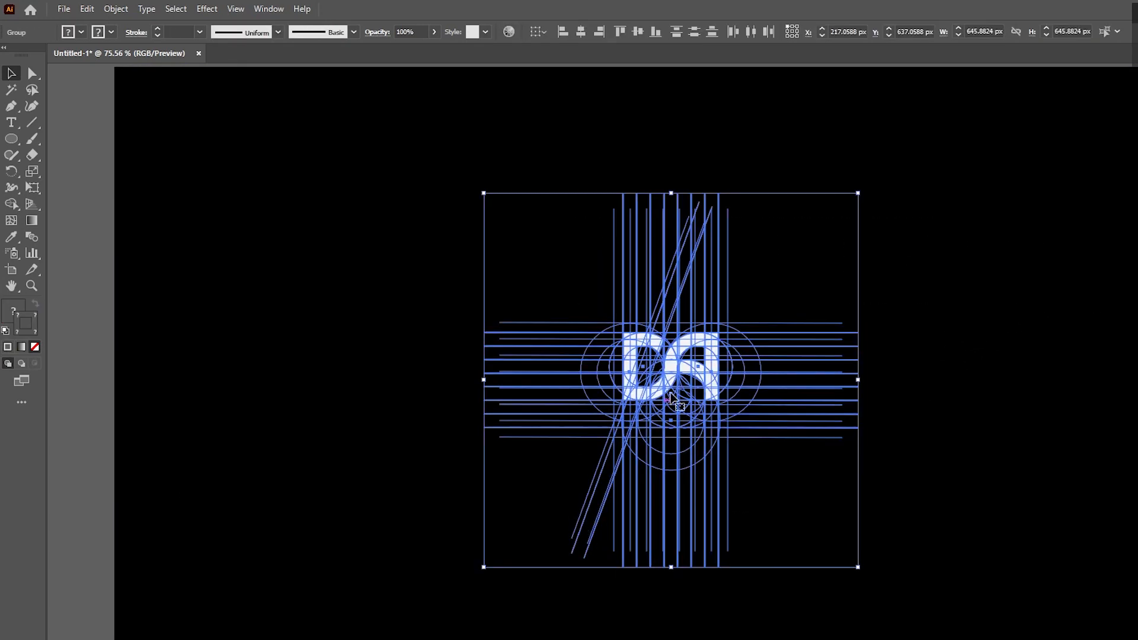
{"action": "left_click_drag", "start_coordinate": [676, 365], "coordinate": [274, 360]}
{"action": "left_click", "coordinate": [792, 297]}
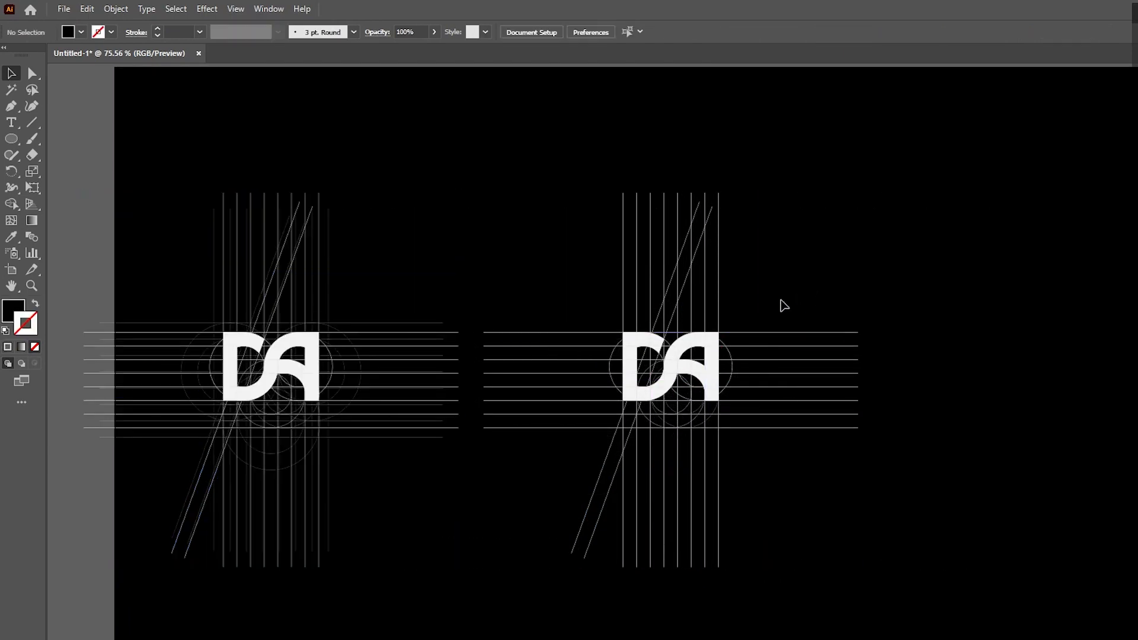
Pull the intact grid group away from the original lettermark and delete it
{"action": "left_click_drag", "start_coordinate": [735, 335], "coordinate": [839, 368]}
{"action": "left_click", "coordinate": [755, 304]}
{"action": "left_click_drag", "start_coordinate": [720, 334], "coordinate": [1006, 345]}
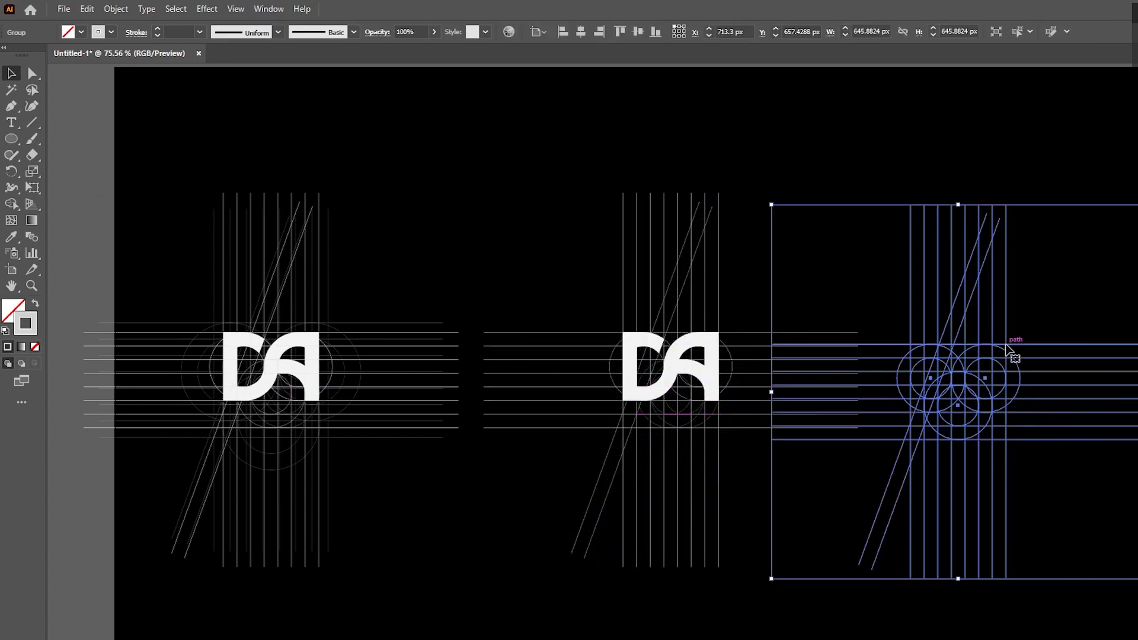
{"action": "key", "text": "Delete"}
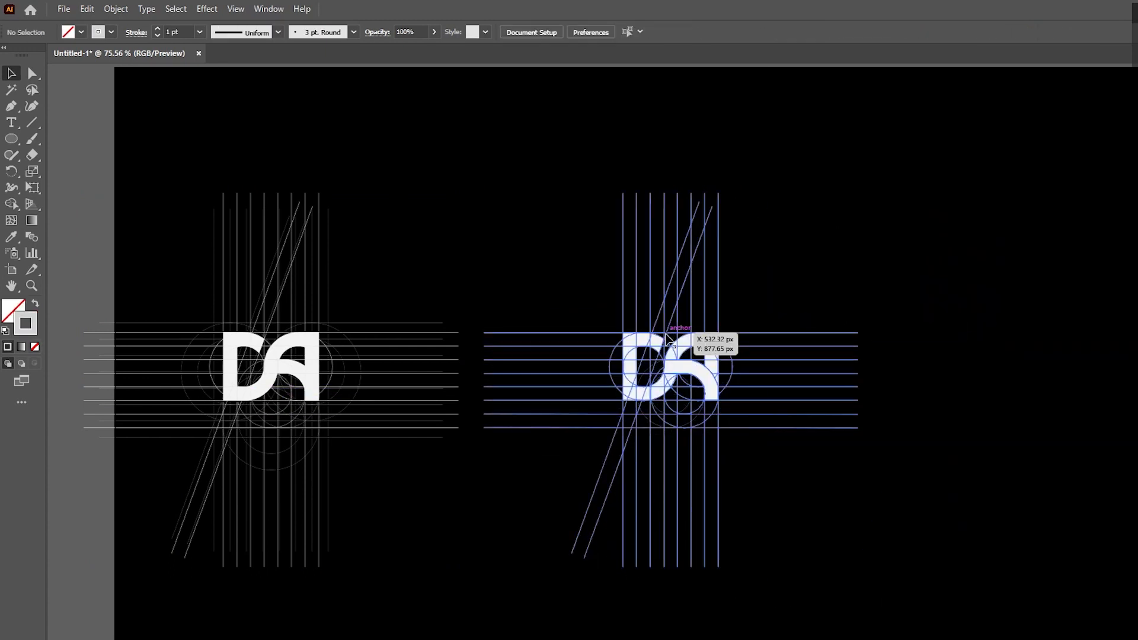
Ungroup the original lettermark's topmost grid group and deselect its pieces
{"action": "right_click", "coordinate": [665, 333]}
{"action": "left_click", "coordinate": [705, 533]}
{"action": "left_click", "coordinate": [970, 408]}
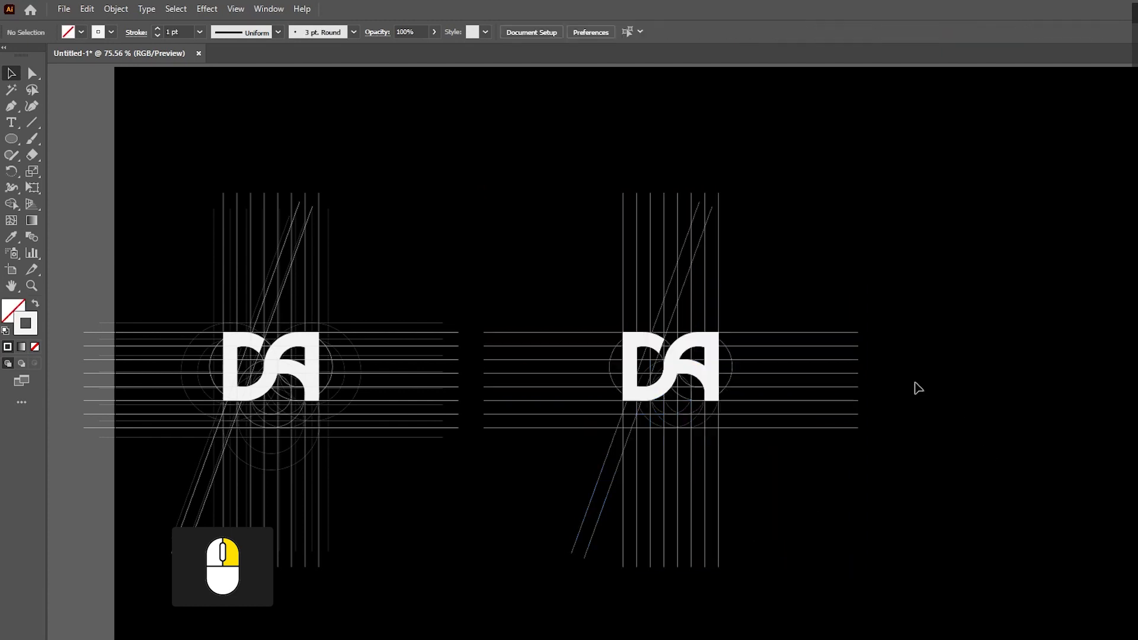
Select the white curved band of the original lettermark and hide it
{"action": "left_click", "coordinate": [685, 368]}
{"action": "scroll", "coordinate": [685, 367], "scroll_direction": "up", "scroll_amount": 2}
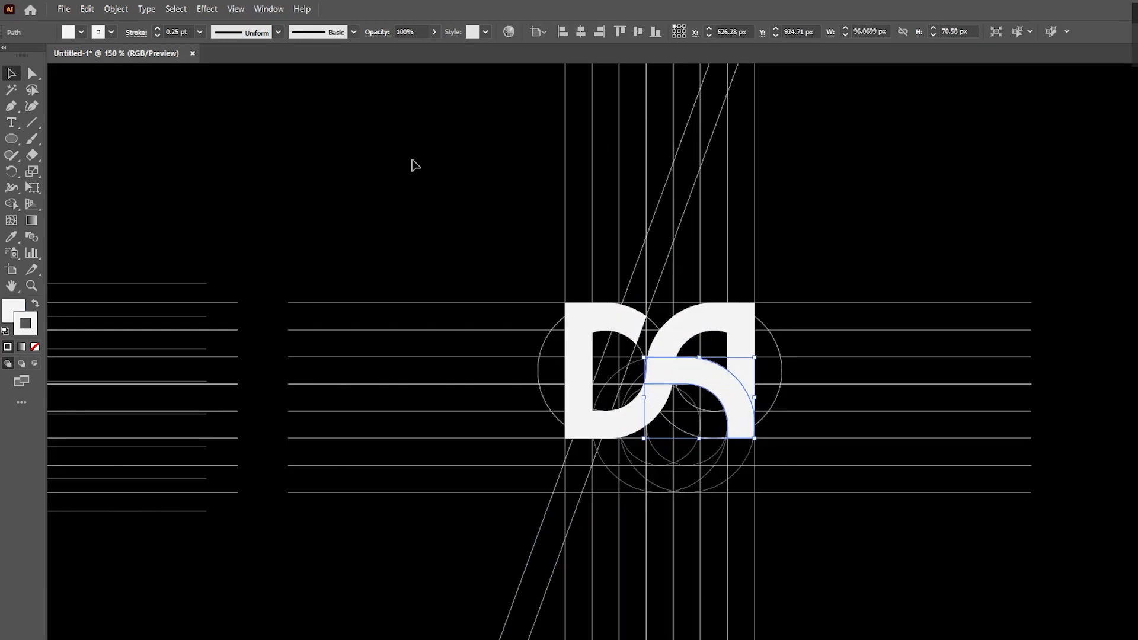
{"action": "left_click", "coordinate": [115, 9]}
{"action": "mouse_move", "coordinate": [178, 148]}
{"action": "left_click", "coordinate": [323, 163]}
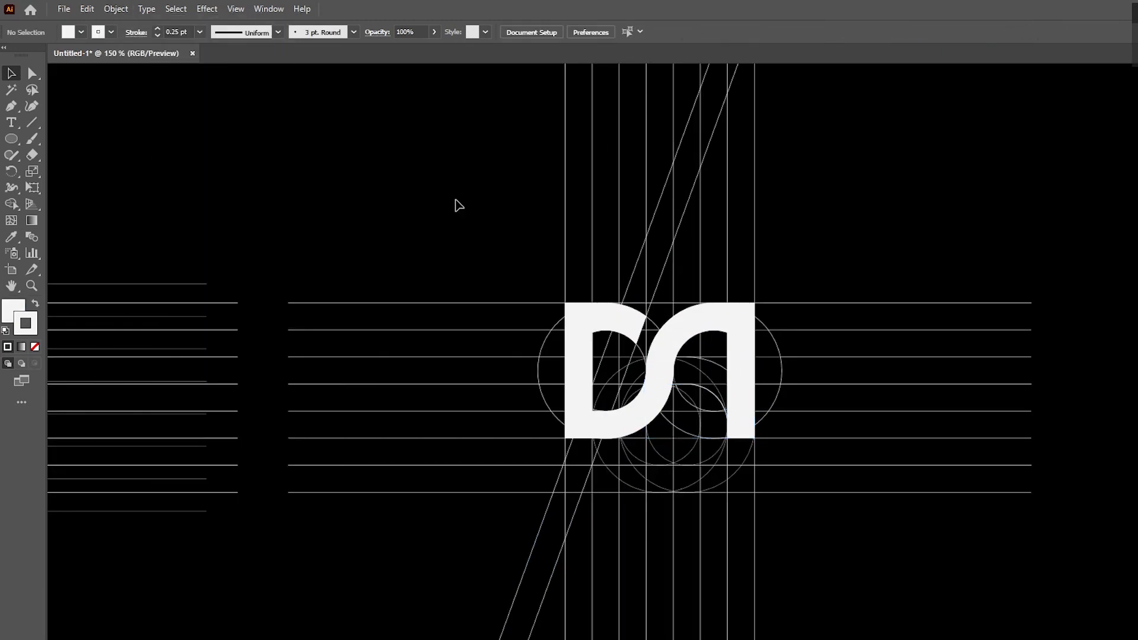
Ungroup the group containing the remaining white letter shape and clear the selection
{"action": "left_click", "coordinate": [595, 322]}
{"action": "right_click", "coordinate": [595, 322]}
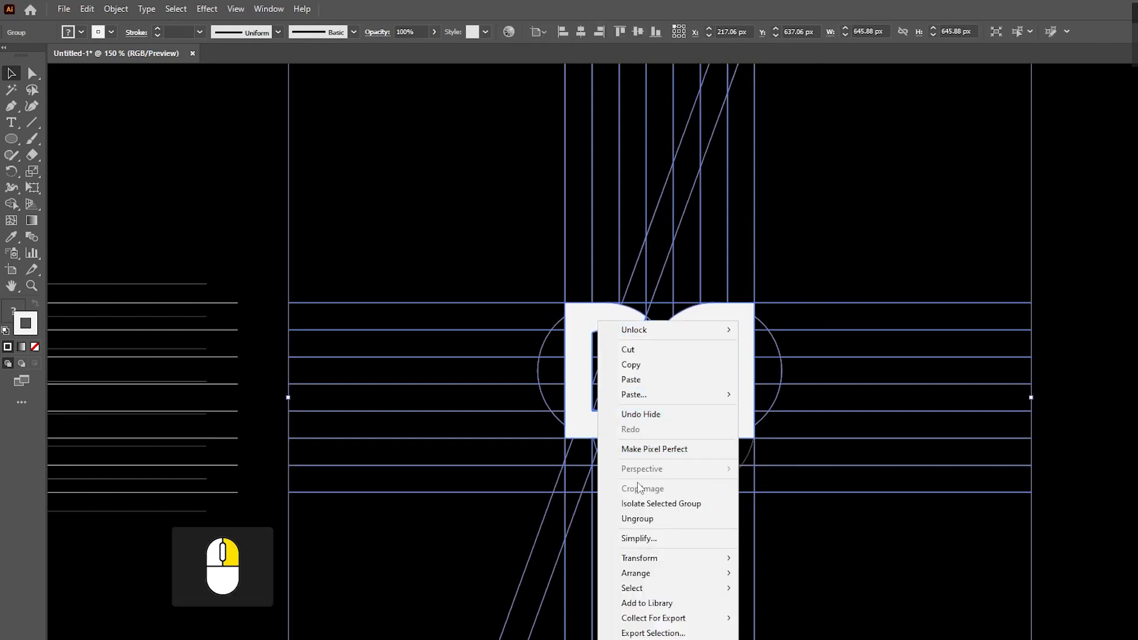
{"action": "left_click", "coordinate": [637, 519]}
{"action": "left_click", "coordinate": [472, 196]}
Select the remaining white letter shape formed by the D and the S curve, and hide it
{"action": "left_click", "coordinate": [596, 322]}
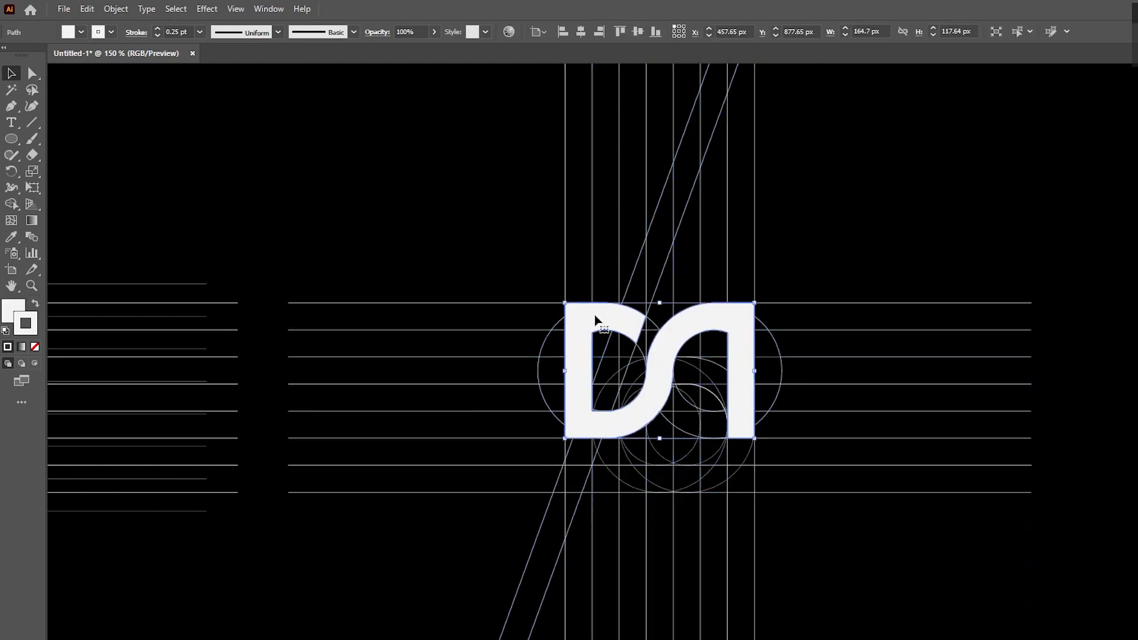
{"action": "left_click", "coordinate": [114, 9]}
{"action": "mouse_move", "coordinate": [159, 147]}
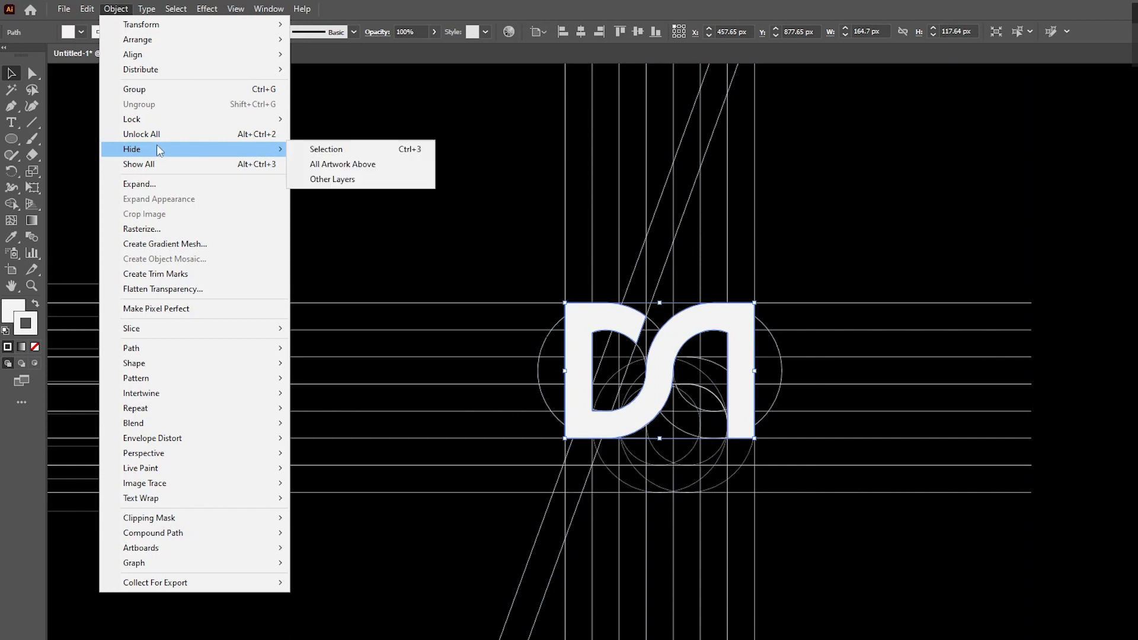
{"action": "left_click", "coordinate": [332, 148]}
Delete all the grid lines and circles left around the original lettermark, and show the hidden white letter shapes again
{"action": "left_click_drag", "start_coordinate": [442, 201], "coordinate": [800, 558]}
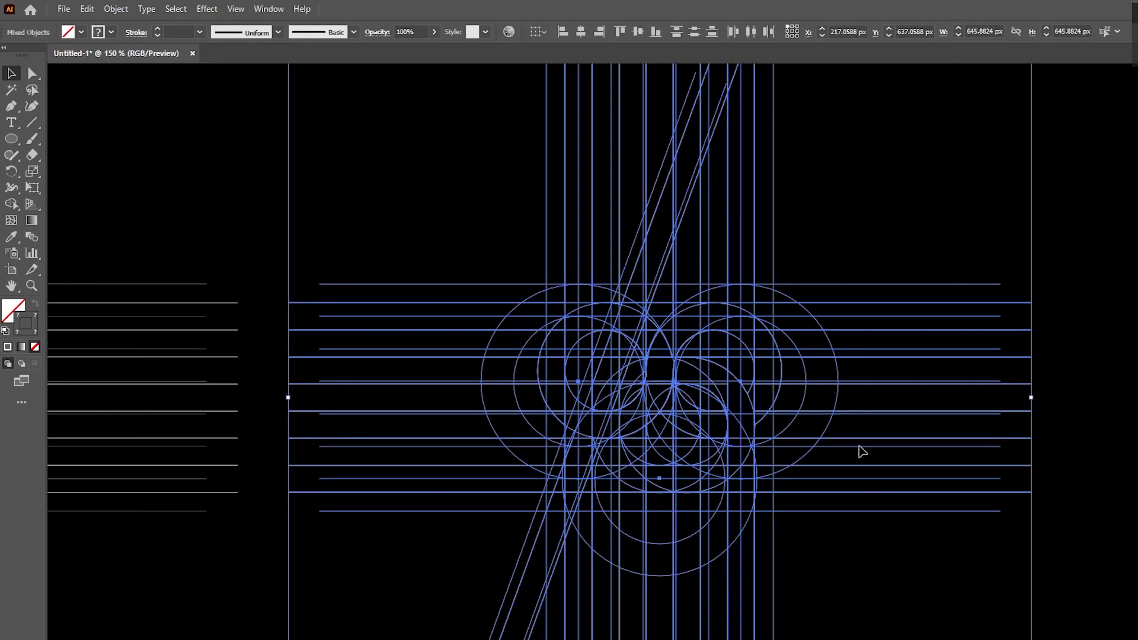
{"action": "left_click", "coordinate": [87, 9]}
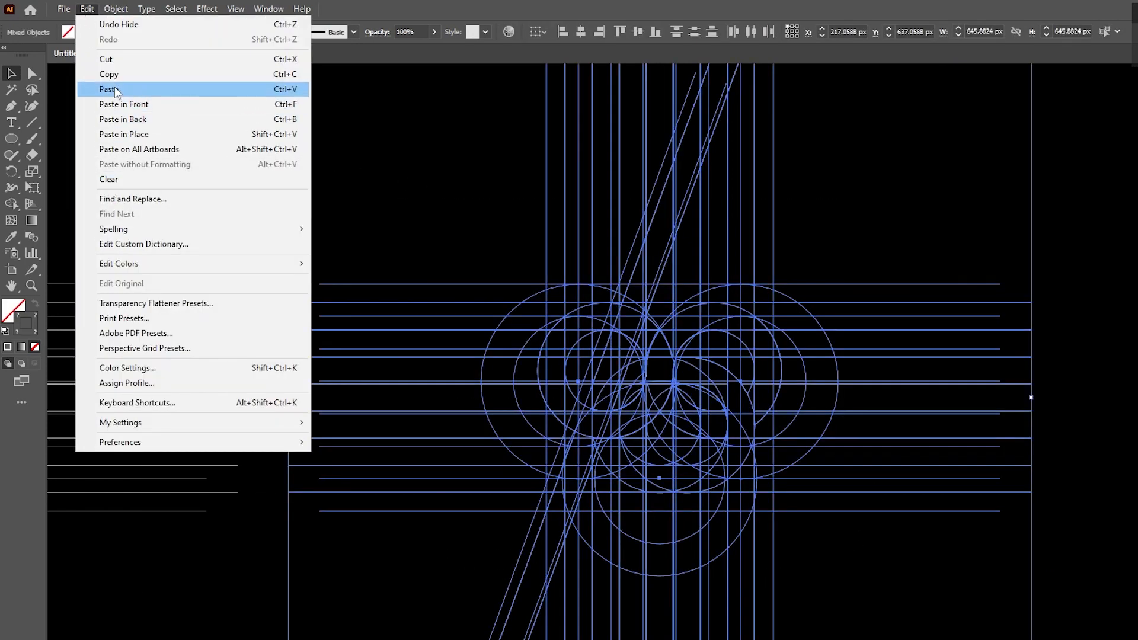
{"action": "left_click", "coordinate": [109, 179]}
{"action": "left_click", "coordinate": [115, 9]}
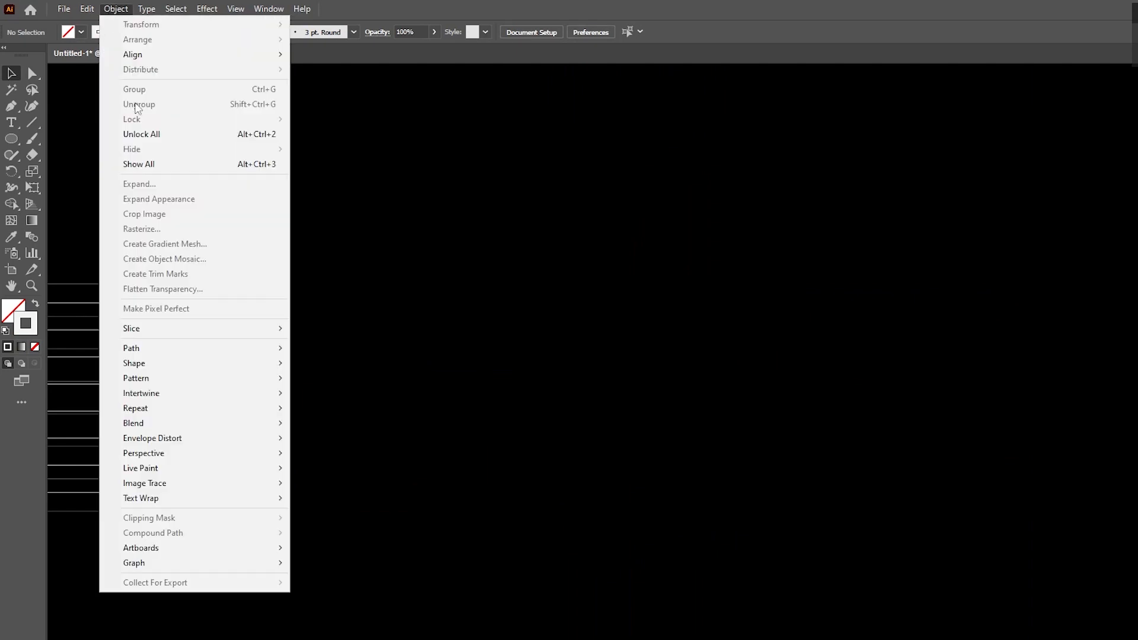
{"action": "left_click", "coordinate": [142, 162]}
{"action": "left_click", "coordinate": [539, 223]}
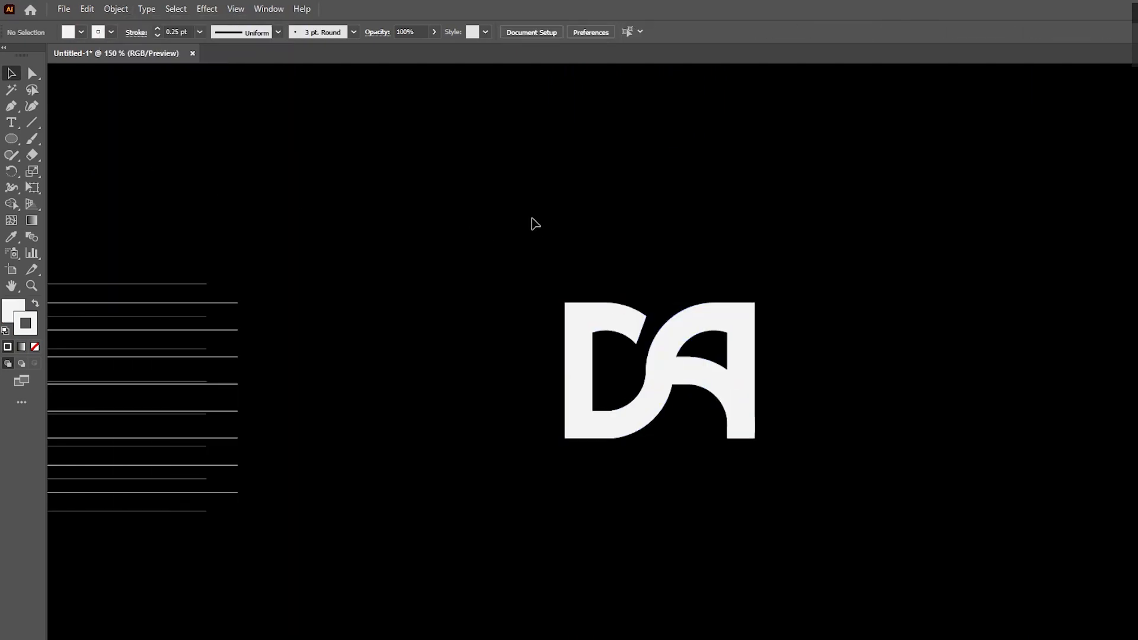
Select the duplicate lettermark with its construction grid and move it right, closer to the clean lettermark
{"action": "key", "text": "ctrl+minus"}
{"action": "key", "text": "ctrl+minus"}
{"action": "left_click_drag", "start_coordinate": [284, 207], "coordinate": [514, 490]}
{"action": "left_click_drag", "start_coordinate": [433, 314], "coordinate": [554, 314]}
{"action": "left_click", "coordinate": [840, 297]}
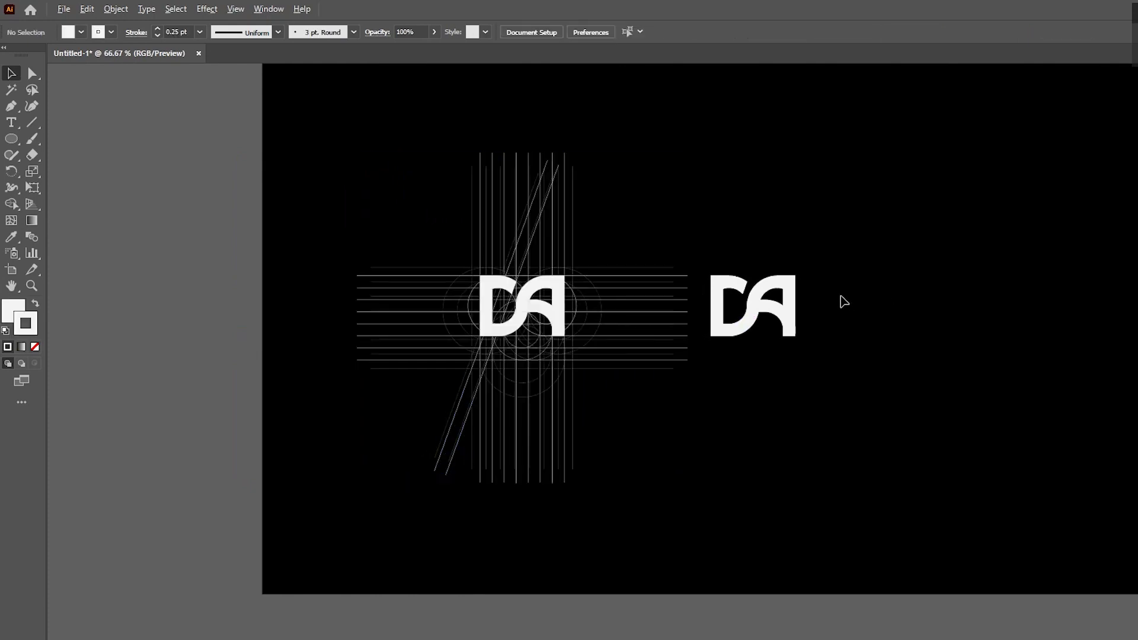
Select the gridded and the clean lettermarks and move both together to the right on the artboard
{"action": "scroll", "coordinate": [830, 312], "scroll_direction": "up", "scroll_amount": 2}
{"action": "scroll", "coordinate": [831, 312], "scroll_direction": "down", "scroll_amount": 1}
{"action": "left_click_drag", "start_coordinate": [834, 230], "coordinate": [252, 460]}
{"action": "left_click_drag", "start_coordinate": [388, 314], "coordinate": [534, 313]}
{"action": "left_click", "coordinate": [963, 330]}
{"action": "scroll", "coordinate": [957, 328], "scroll_direction": "up", "scroll_amount": 1}
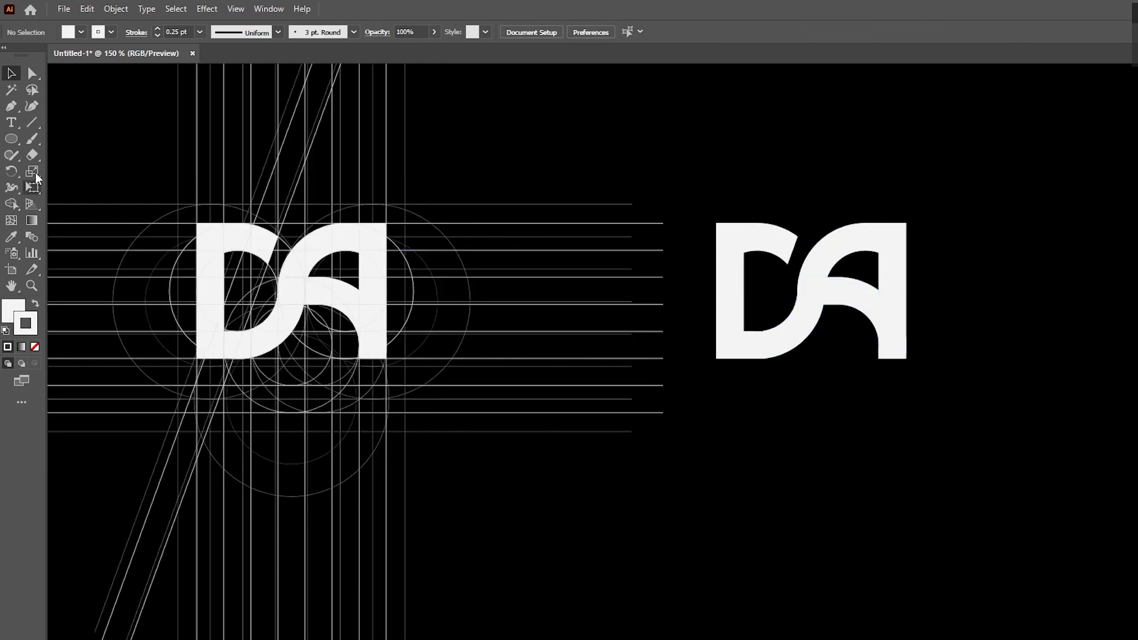
Add a short single line of text below the clean lettermark, aligned with its left edge, and select it as an object
{"action": "left_click", "coordinate": [12, 124]}
{"action": "left_click", "coordinate": [712, 418]}
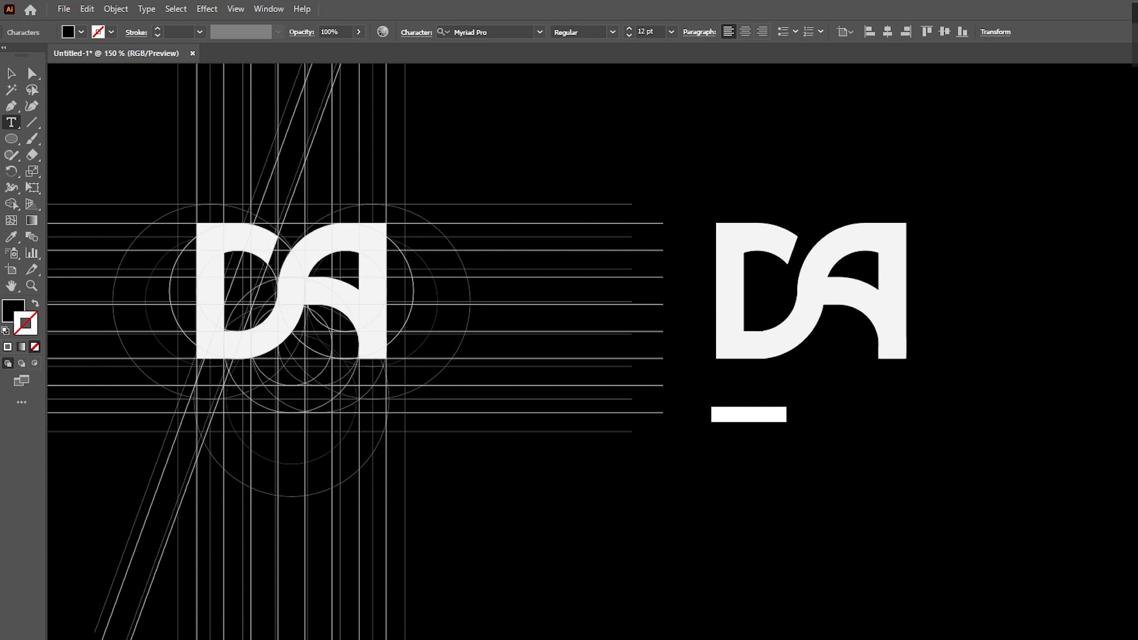
{"action": "key", "text": "BackSpace"}
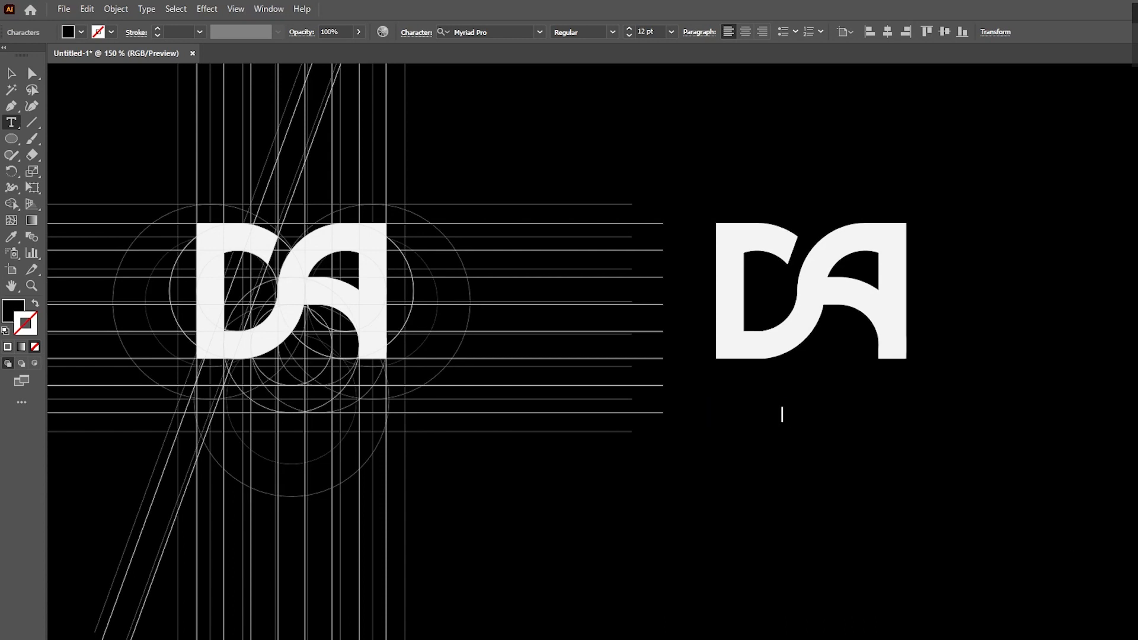
{"action": "left_click", "coordinate": [10, 75]}
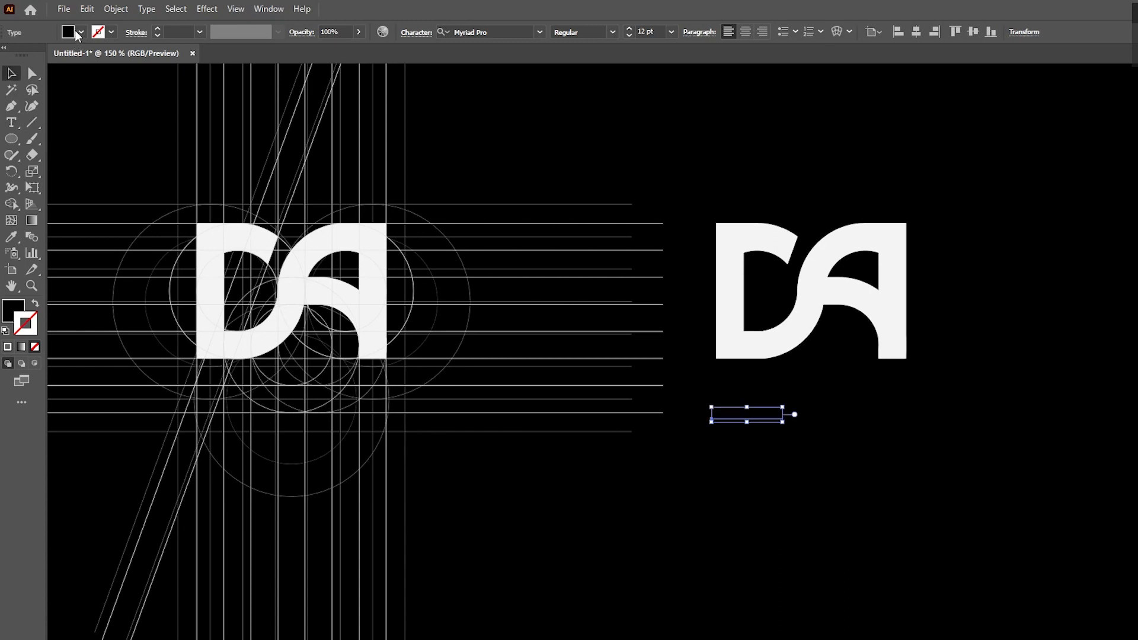
Apply the clean lettermark's white appearance to the text line below it with the Eyedropper
{"action": "left_click", "coordinate": [10, 237]}
{"action": "left_click", "coordinate": [730, 249]}
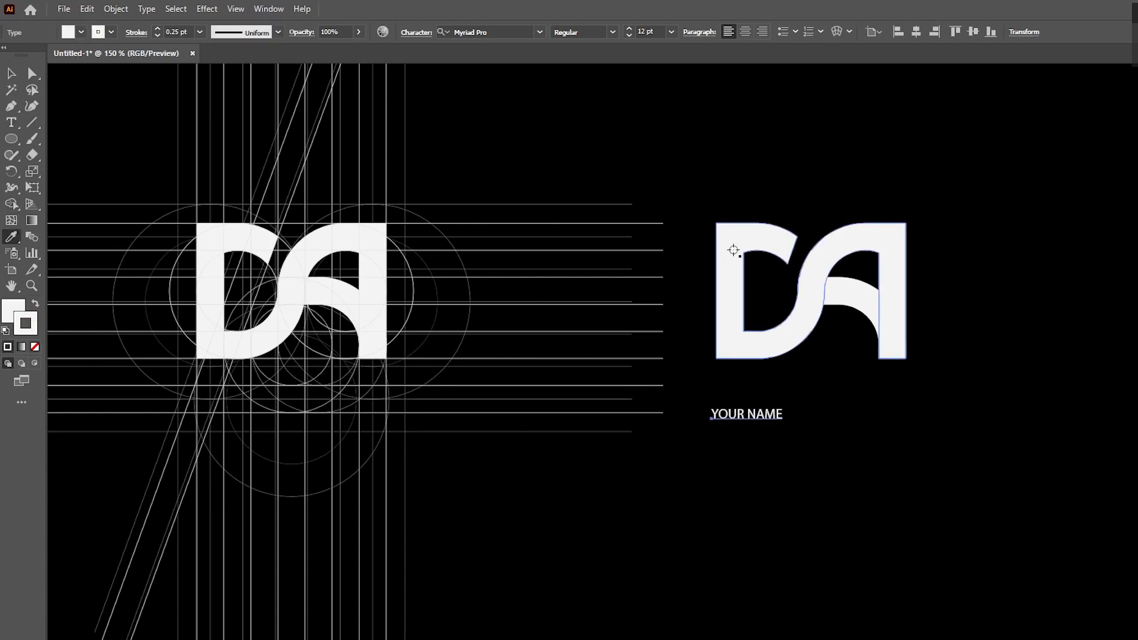
{"action": "left_click", "coordinate": [11, 73]}
Set the YOUR NAME text in Manrope Bold at 36 pt
{"action": "left_click", "coordinate": [540, 31]}
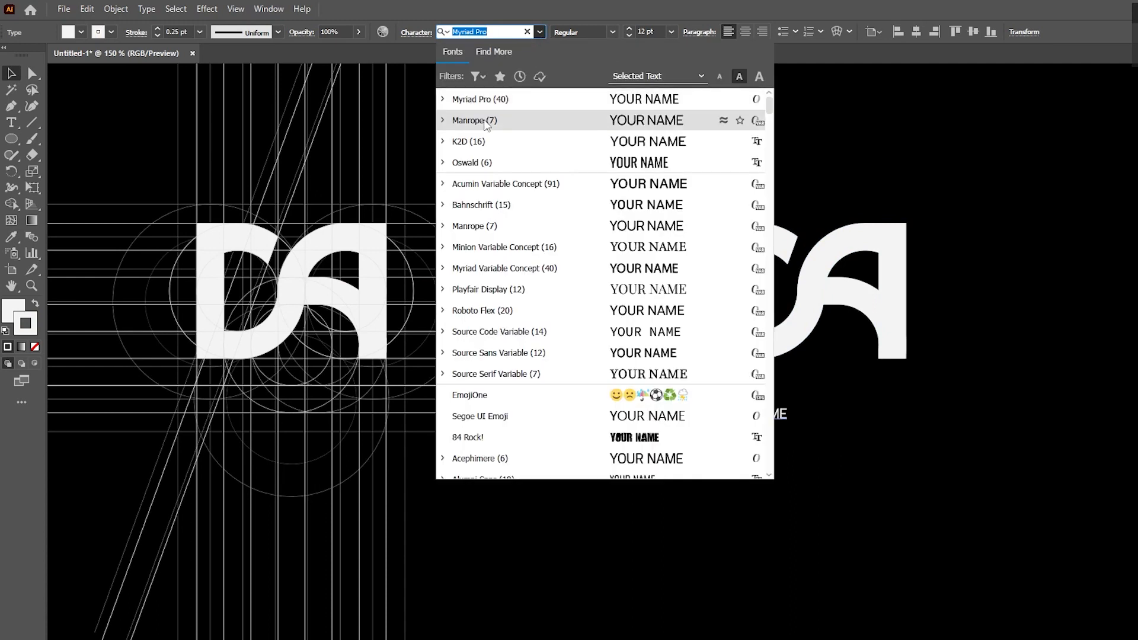
{"action": "left_click", "coordinate": [474, 120]}
{"action": "left_click", "coordinate": [600, 32]}
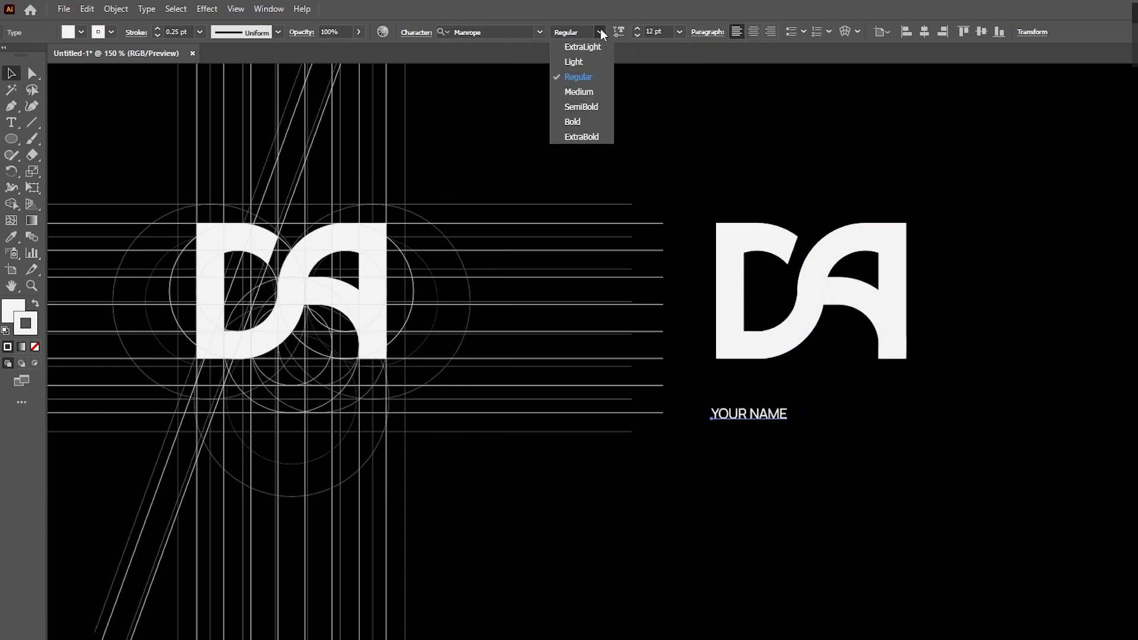
{"action": "left_click", "coordinate": [579, 123]}
{"action": "left_click", "coordinate": [680, 32]}
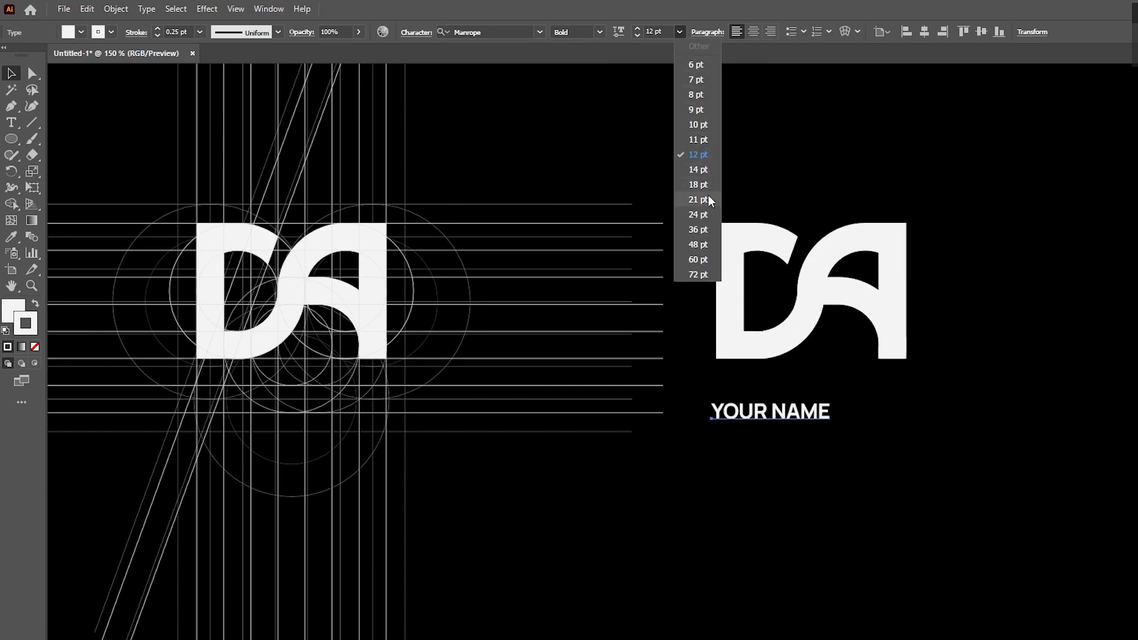
{"action": "left_click", "coordinate": [698, 230]}
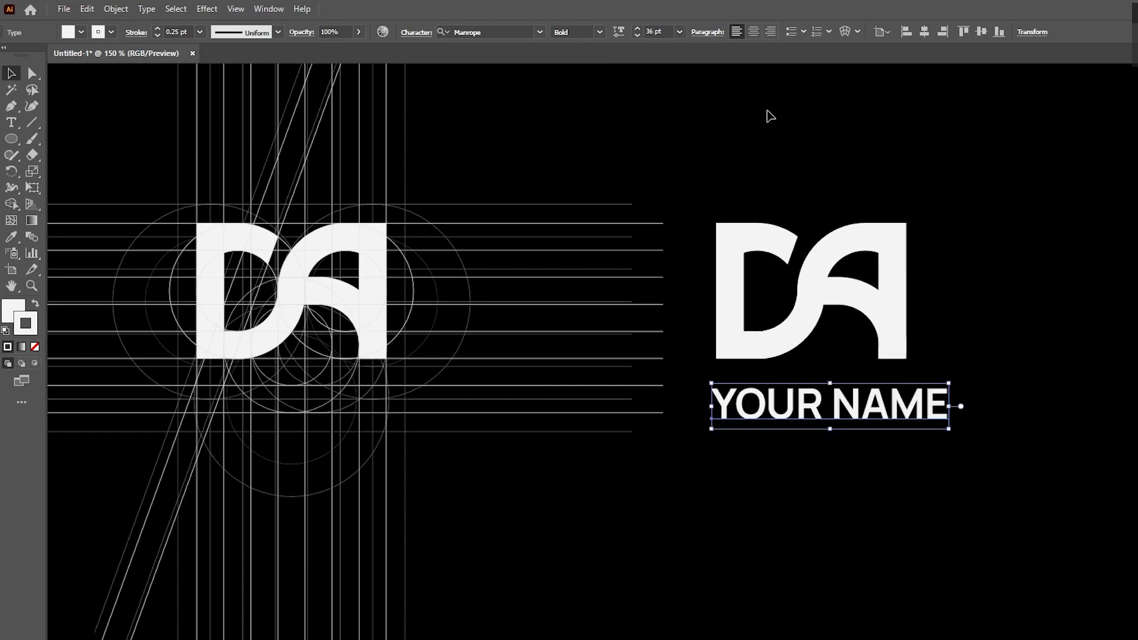
Centre the paragraph alignment of YOUR NAME and align the text horizontally to the centre of the clean lettermark
{"action": "left_click", "coordinate": [754, 32]}
{"action": "left_click", "coordinate": [763, 242], "text": "shift"}
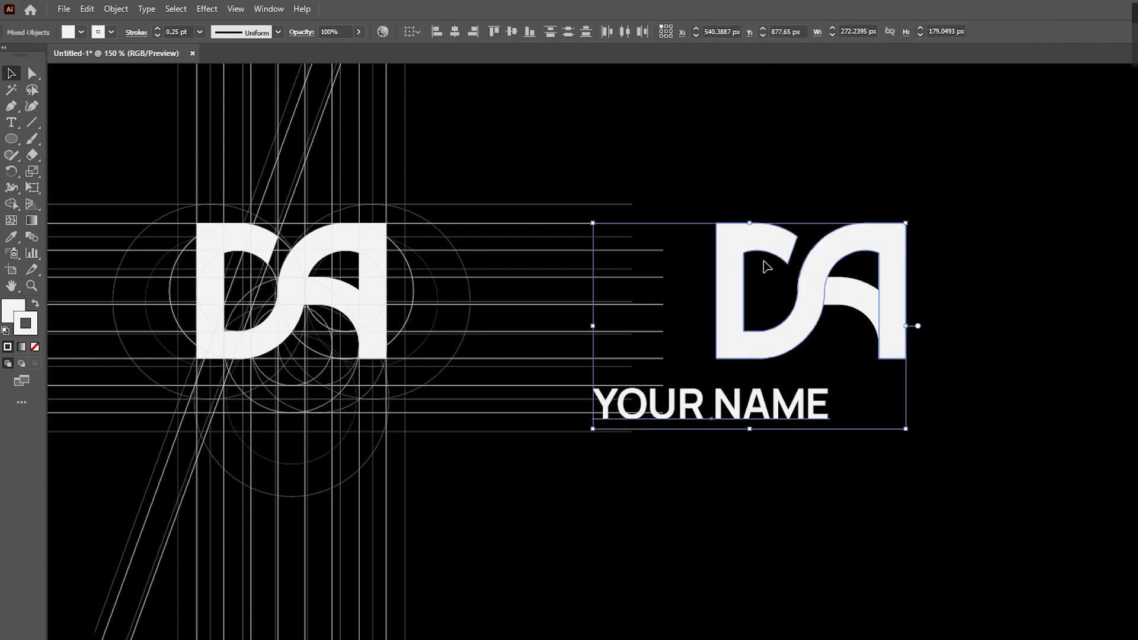
{"action": "left_click", "coordinate": [457, 31]}
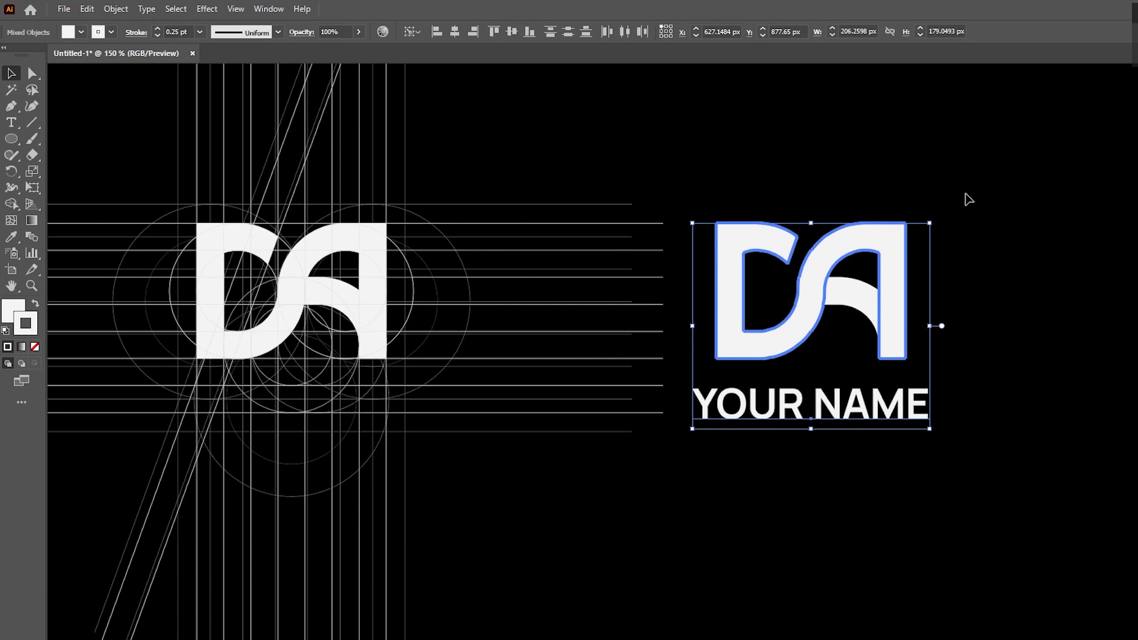
{"action": "left_click", "coordinate": [966, 198]}
Select the clean lettermark together with its YOUR NAME text and move both farther right, away from the gridded version
{"action": "left_click", "coordinate": [860, 415]}
{"action": "left_click_drag", "start_coordinate": [984, 210], "coordinate": [763, 521]}
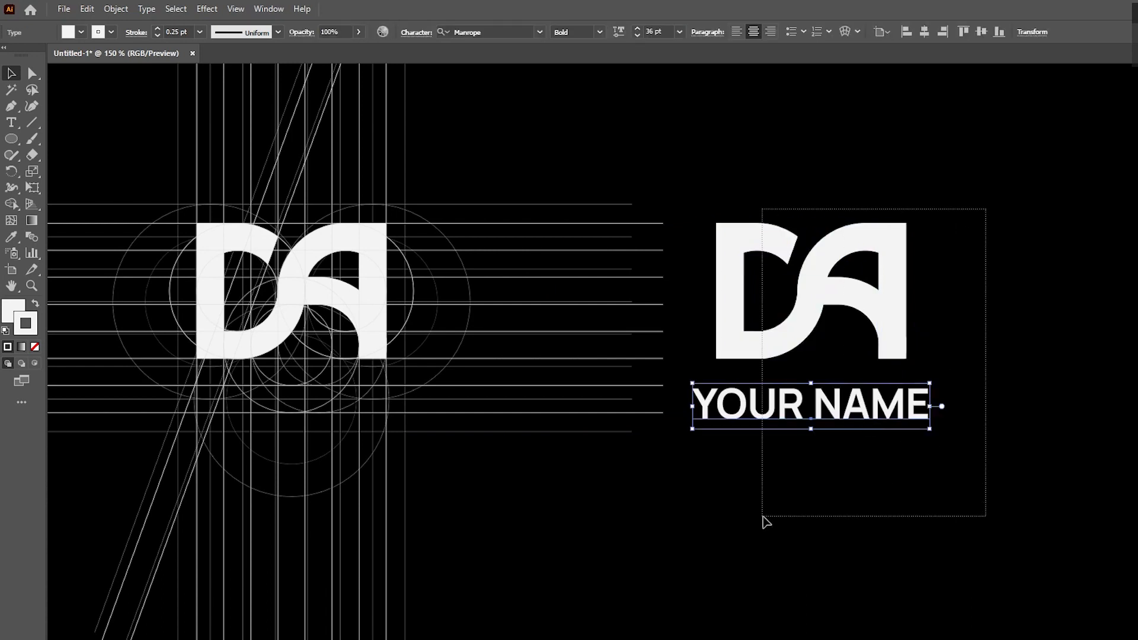
{"action": "left_click_drag", "start_coordinate": [762, 255], "coordinate": [863, 257]}
{"action": "left_click", "coordinate": [1113, 261]}
Set the tracking of the YOUR NAME text to 25
{"action": "left_click", "coordinate": [950, 423]}
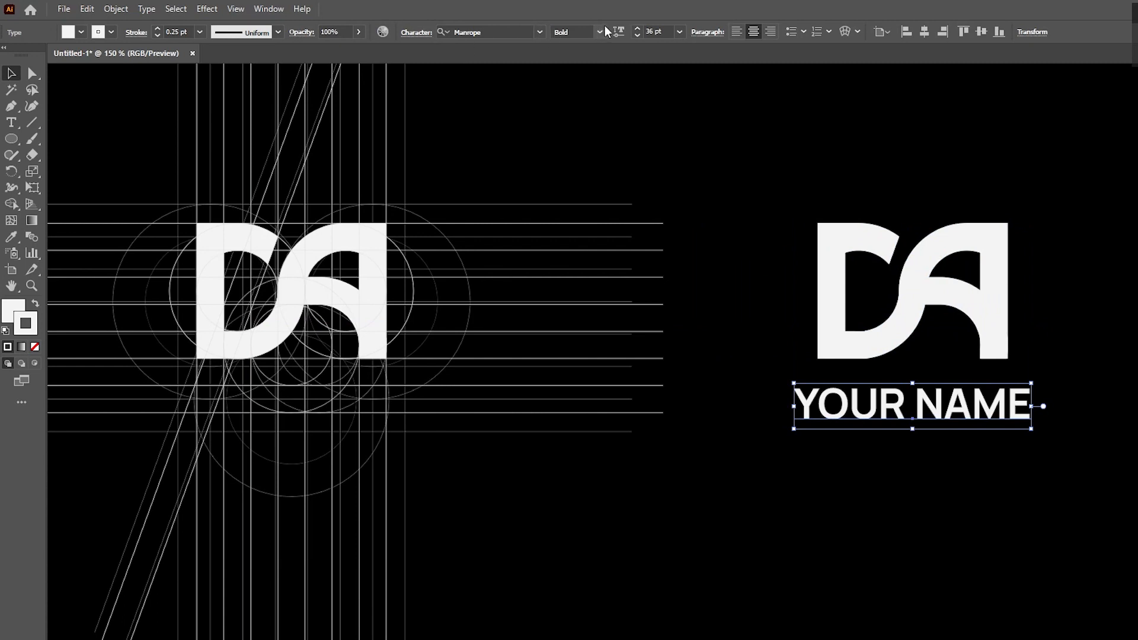
{"action": "left_click", "coordinate": [417, 33]}
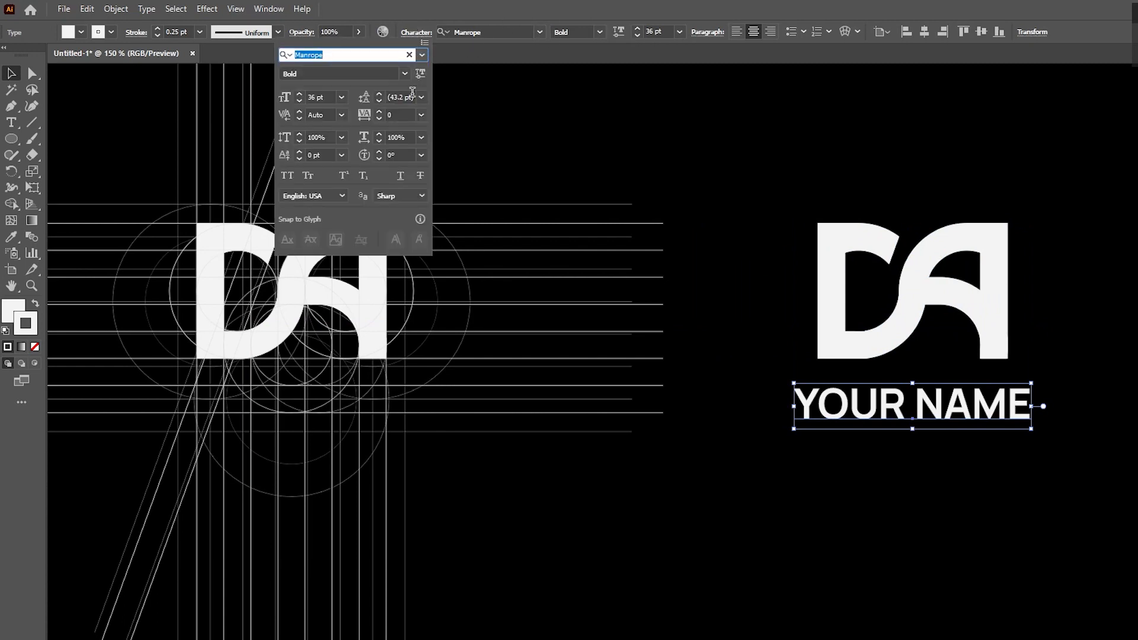
{"action": "left_click", "coordinate": [421, 115]}
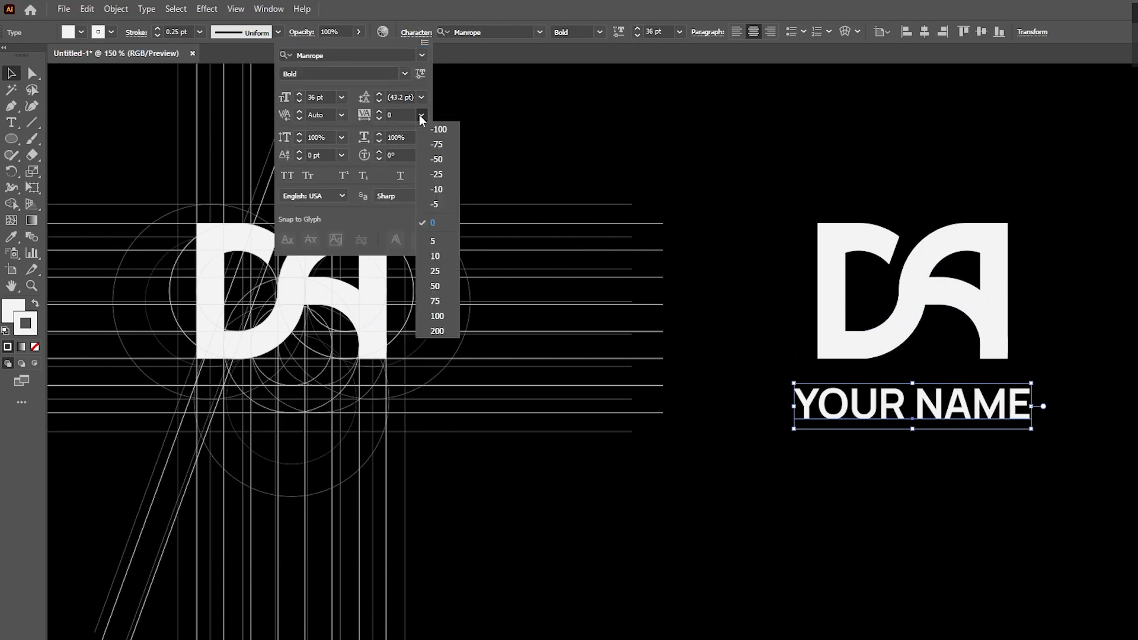
{"action": "left_click", "coordinate": [434, 270]}
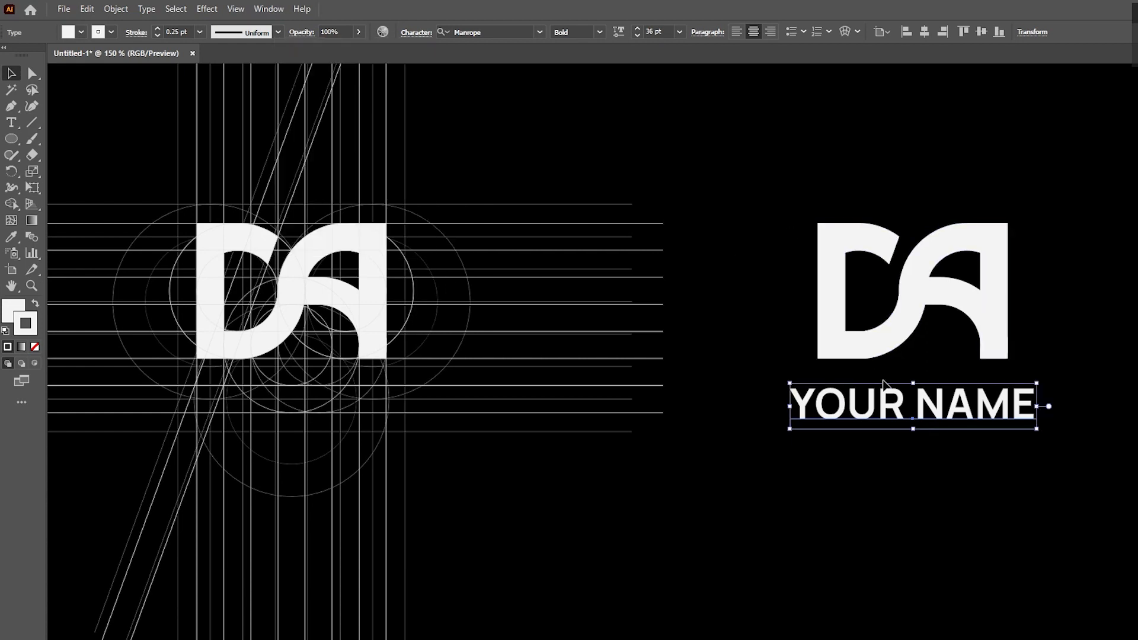
Copy the YOUR NAME text, paste the copy in front, and place one line directly beneath the other
{"action": "left_click", "coordinate": [86, 8]}
{"action": "left_click", "coordinate": [108, 74]}
{"action": "left_click", "coordinate": [87, 8]}
{"action": "left_click", "coordinate": [124, 103]}
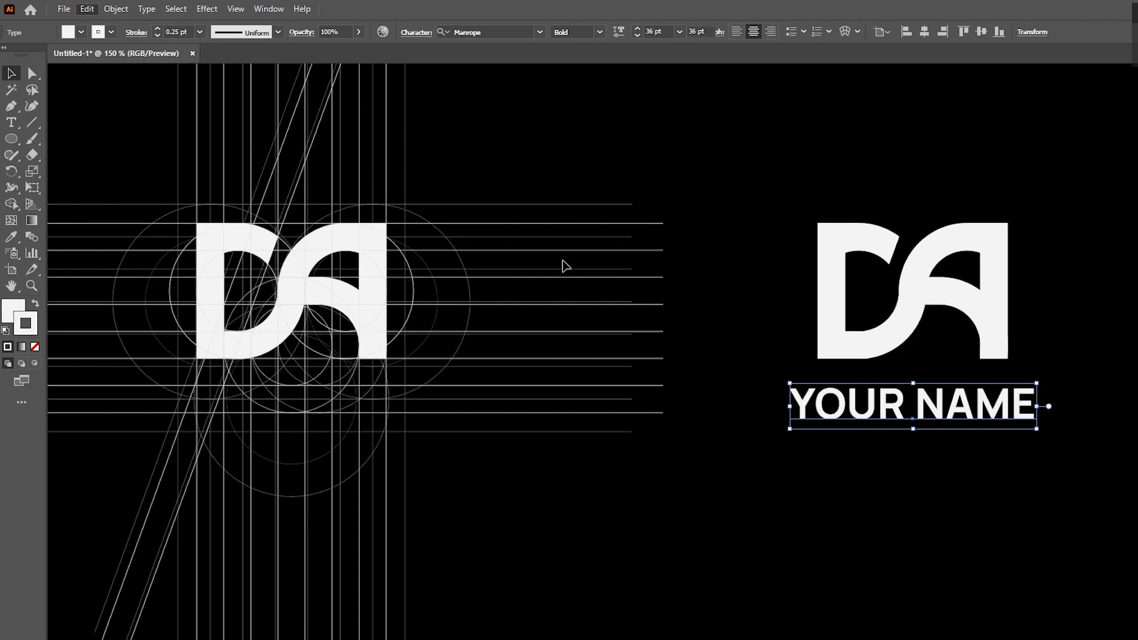
{"action": "left_click_drag", "start_coordinate": [960, 409], "coordinate": [1038, 452]}
Change the lower text line to read YOUR COMPANY SLOGAN and select it as an object
{"action": "double_click", "coordinate": [928, 446]}
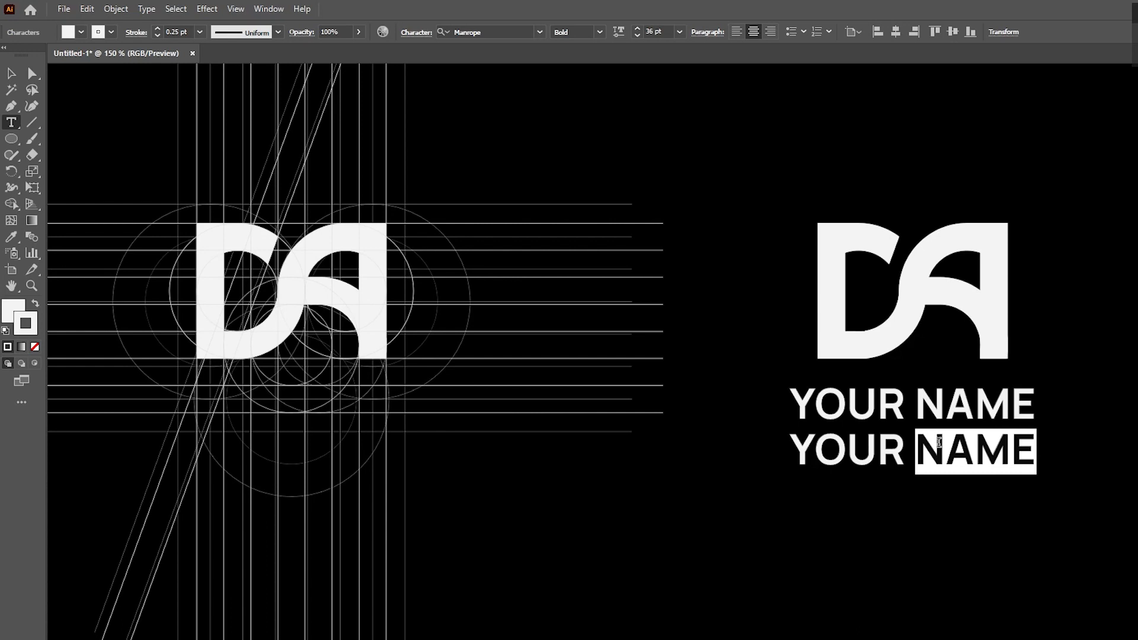
{"action": "type", "text": "co"}
{"action": "key", "text": "BackSpace"}
{"action": "key", "text": "BackSpace"}
{"action": "type", "text": "COMPANY"}
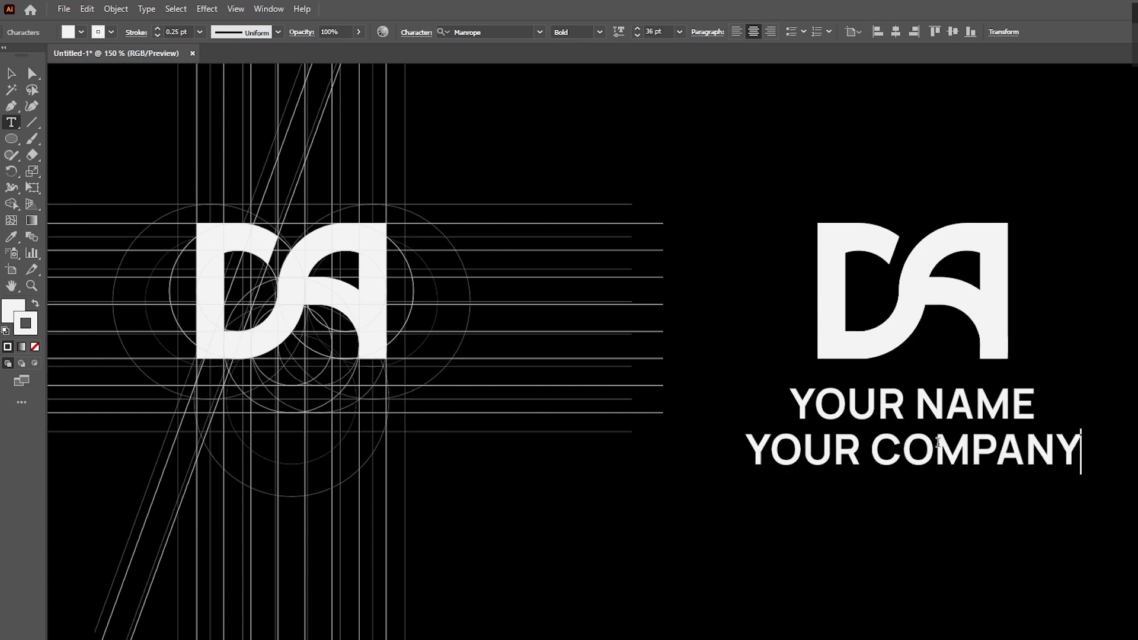
{"action": "type", "text": " SLOGA"}
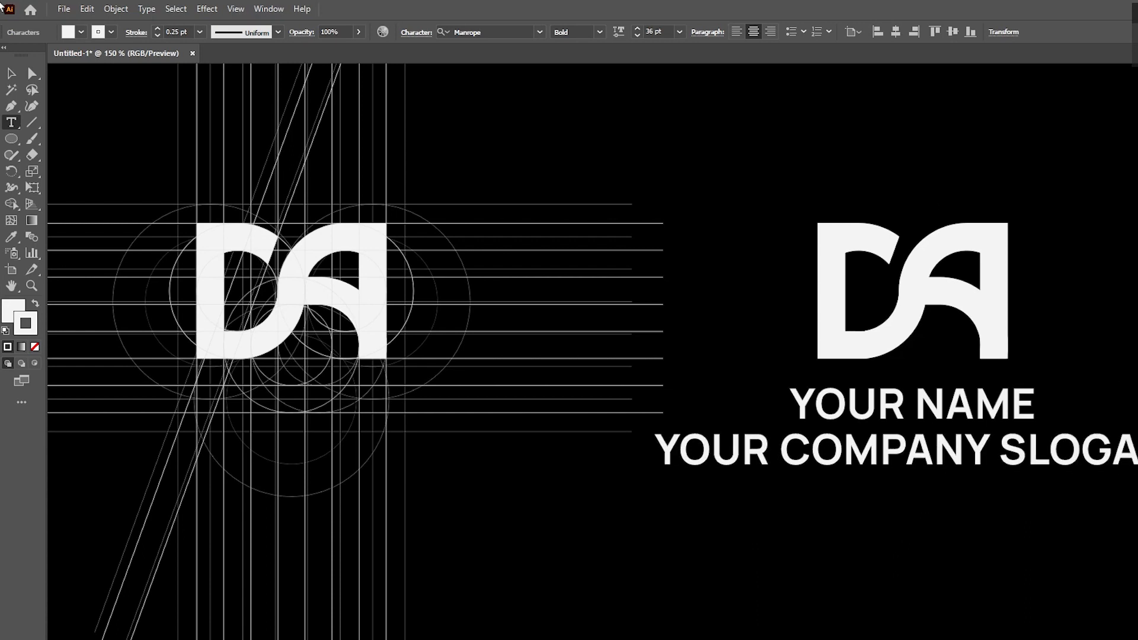
{"action": "left_click", "coordinate": [10, 74]}
Style the slogan line with the Light weight, a 14 pt size and 200 tracking
{"action": "left_click", "coordinate": [600, 32]}
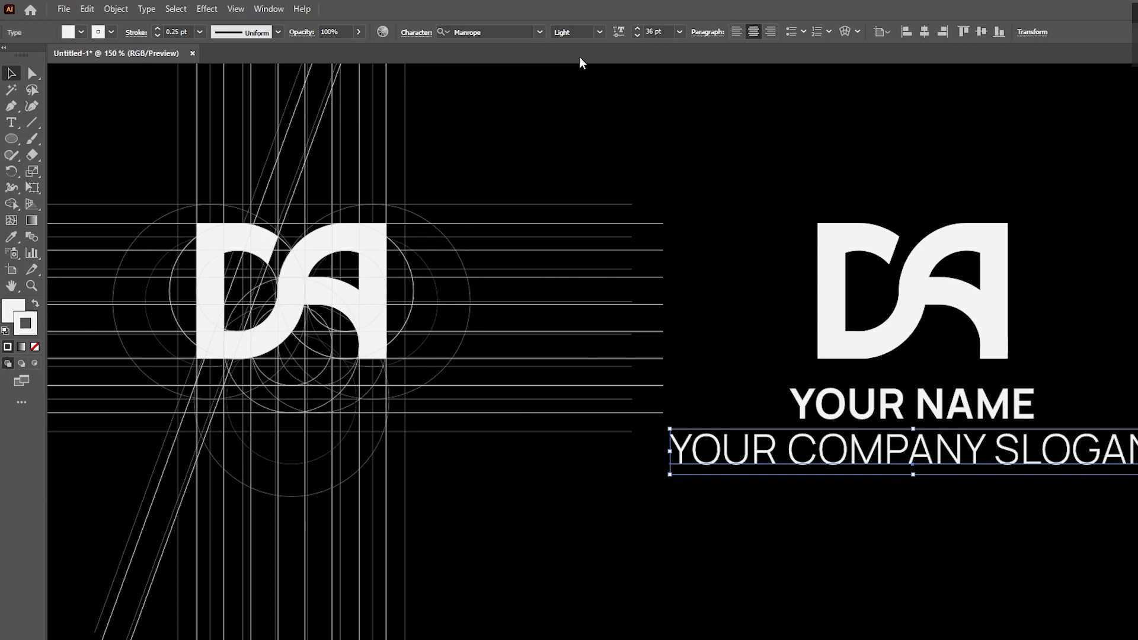
{"action": "left_click", "coordinate": [680, 31]}
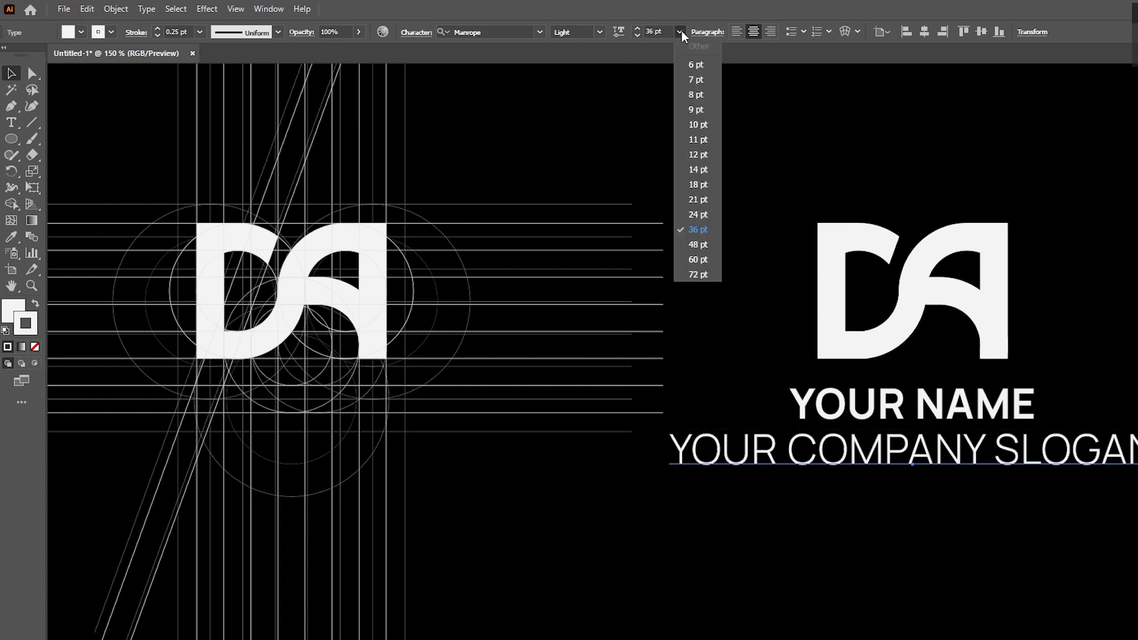
{"action": "left_click", "coordinate": [698, 170]}
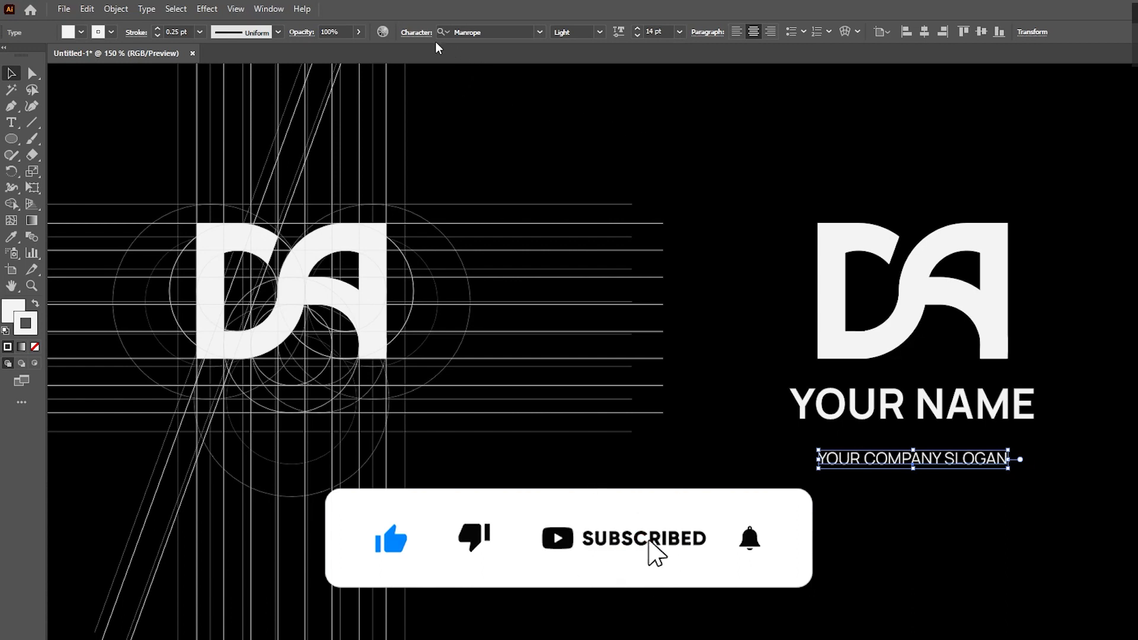
{"action": "left_click", "coordinate": [416, 32]}
{"action": "left_click", "coordinate": [421, 114]}
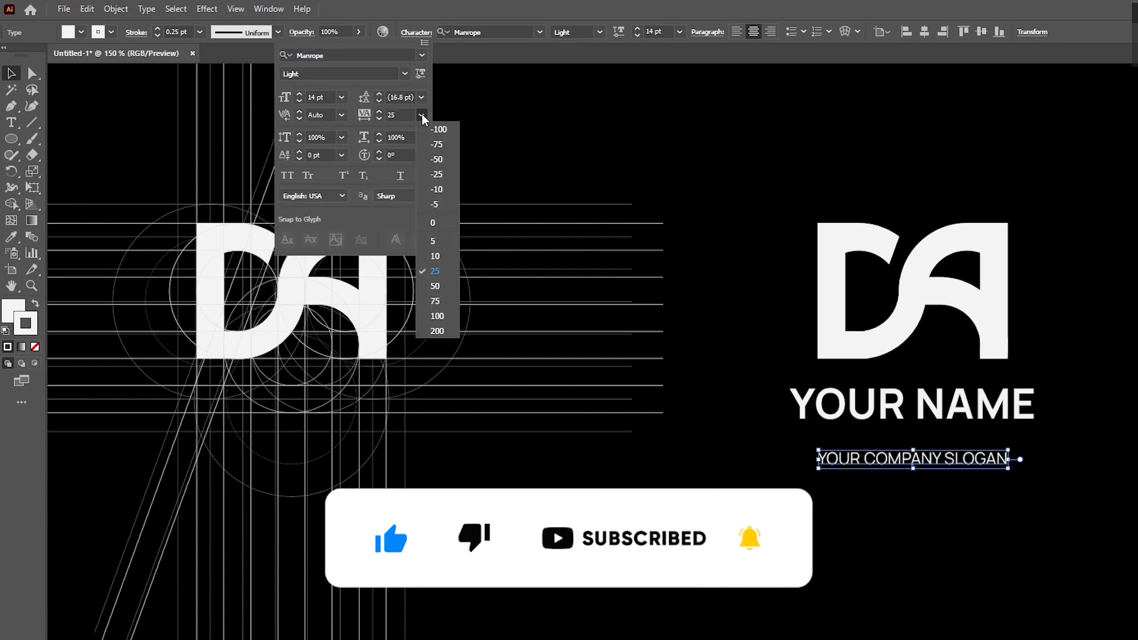
{"action": "left_click", "coordinate": [432, 331]}
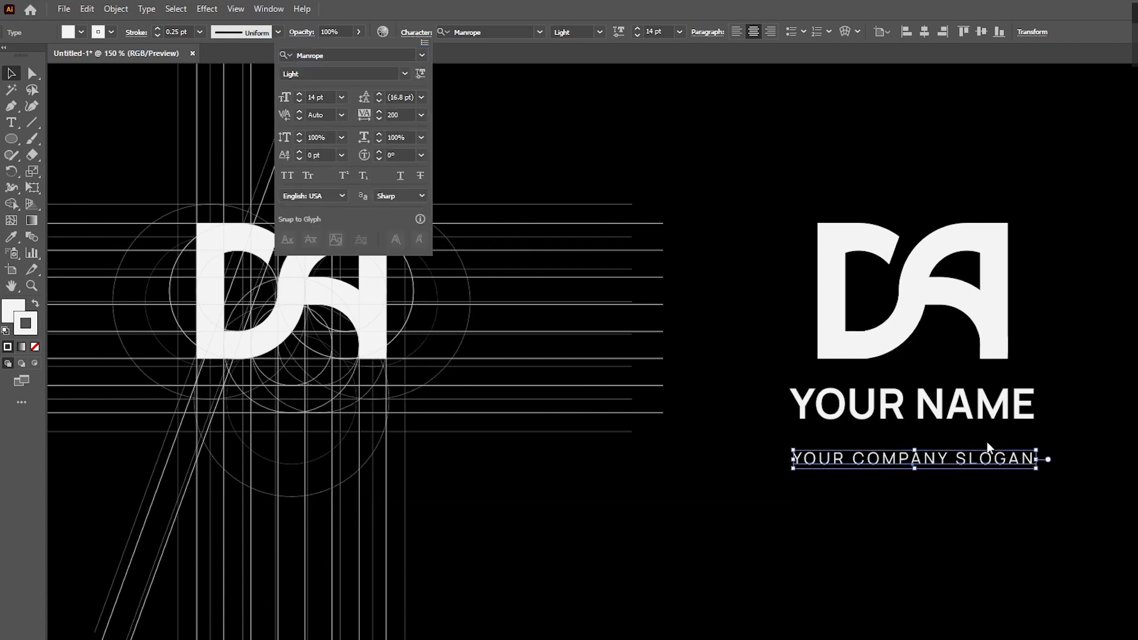
Move the slogan closer beneath YOUR NAME and shift both text lines slightly down from the lettermark
{"action": "left_click", "coordinate": [980, 465]}
{"action": "left_click_drag", "start_coordinate": [979, 461], "coordinate": [966, 456]}
{"action": "left_click", "coordinate": [940, 404], "text": "shift"}
{"action": "left_click_drag", "start_coordinate": [939, 403], "coordinate": [939, 413]}
{"action": "left_click", "coordinate": [961, 474]}
{"action": "left_click_drag", "start_coordinate": [961, 463], "coordinate": [968, 418]}
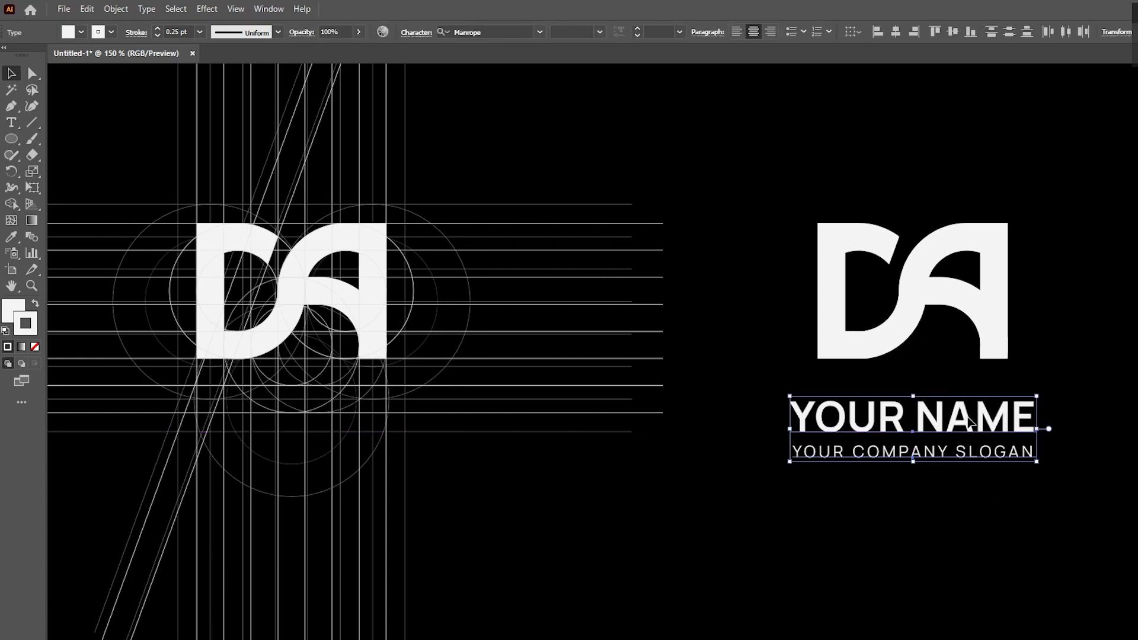